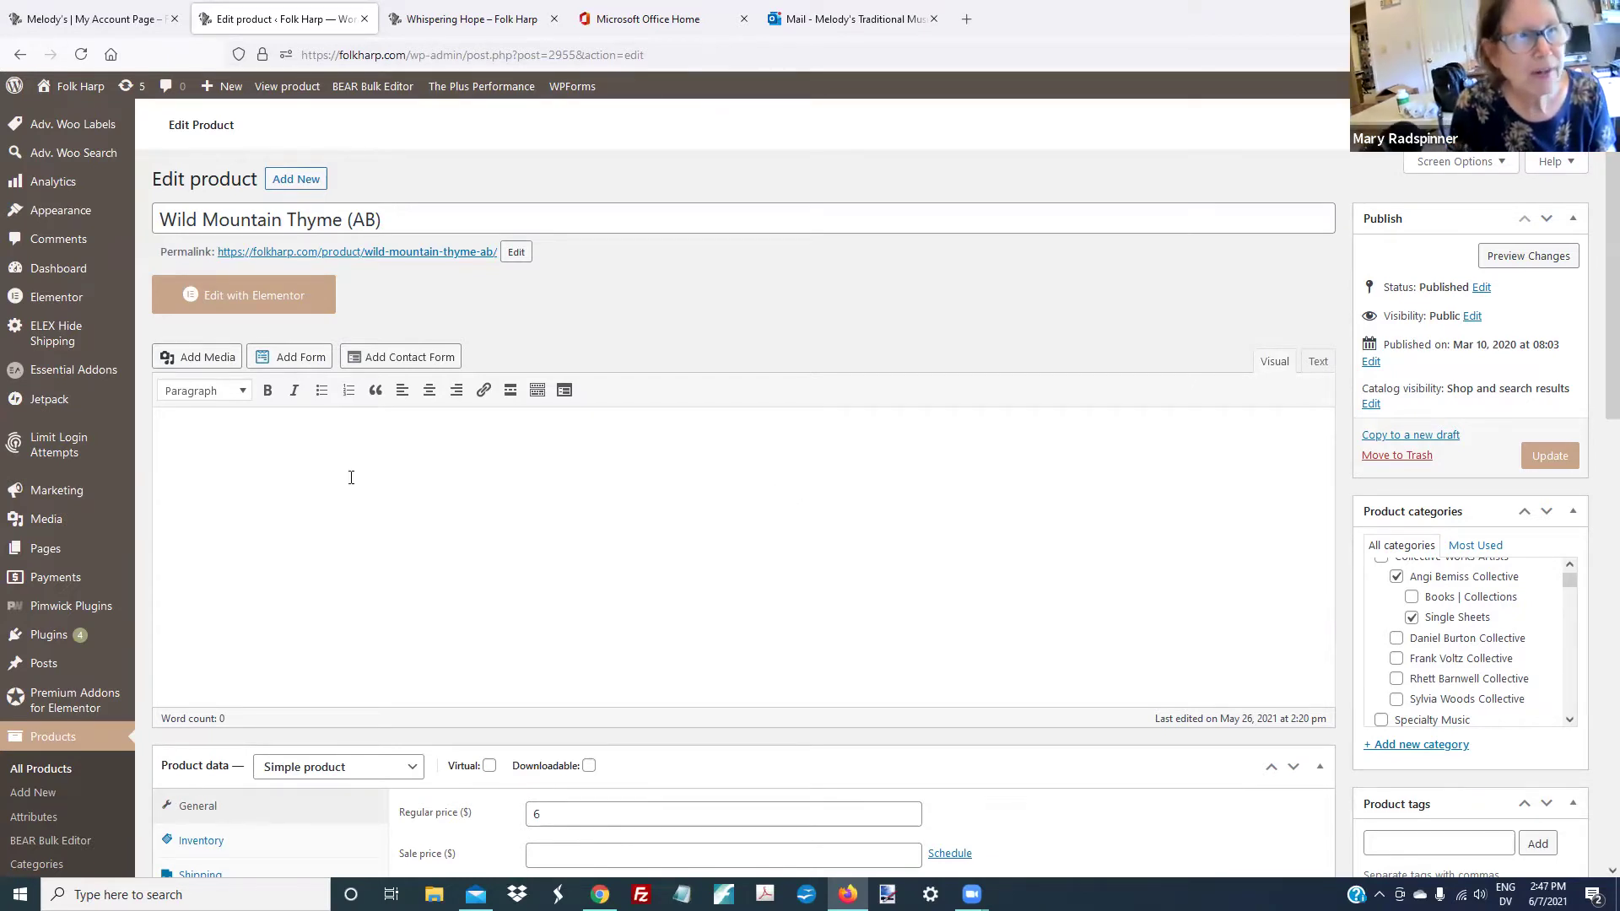
# Return from the Wild Mountain Thyme (AB) editor to the All Products list
pyautogui.click(47, 775)
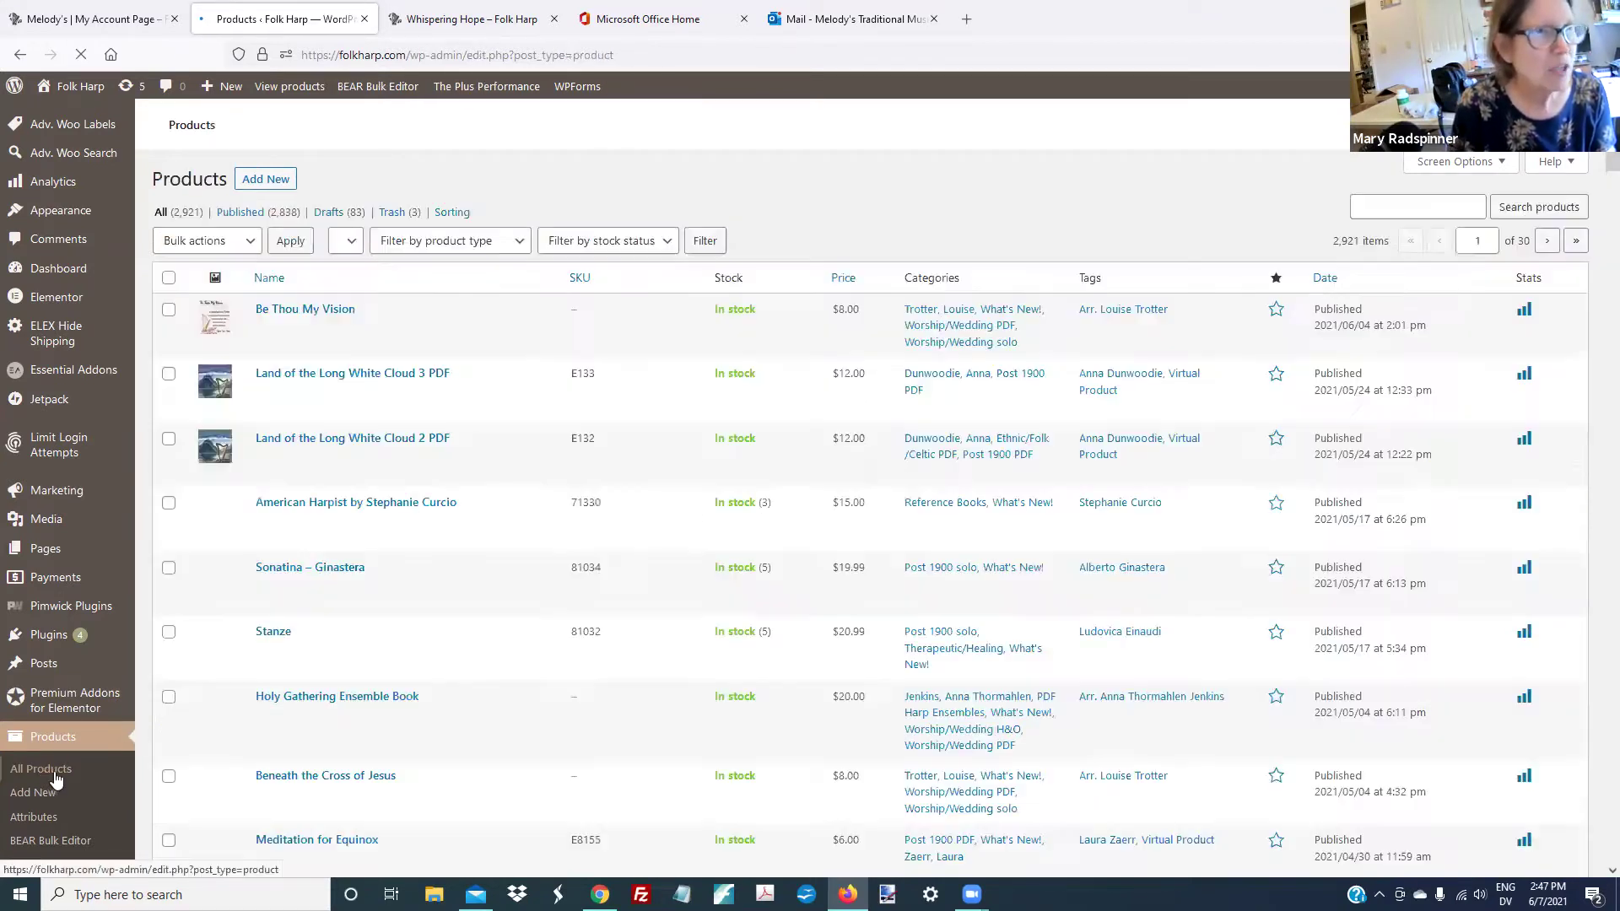
# Search the products for SKU 61985 and edit Wild Mountain Thyme (AB)
pyautogui.click(1424, 206)
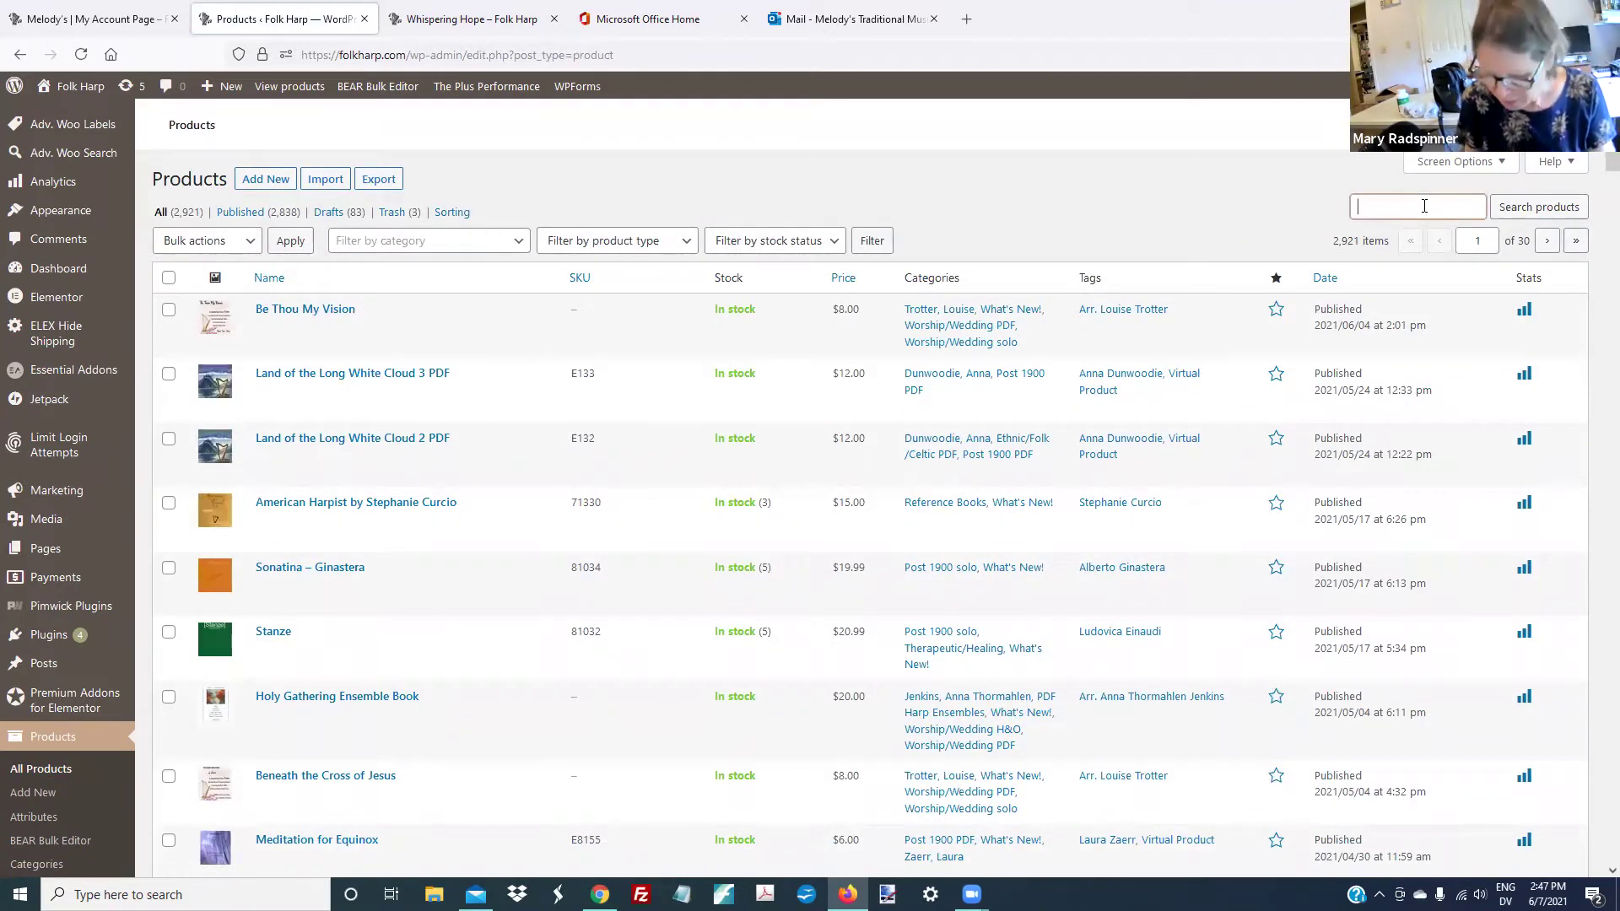
pyautogui.write('6')
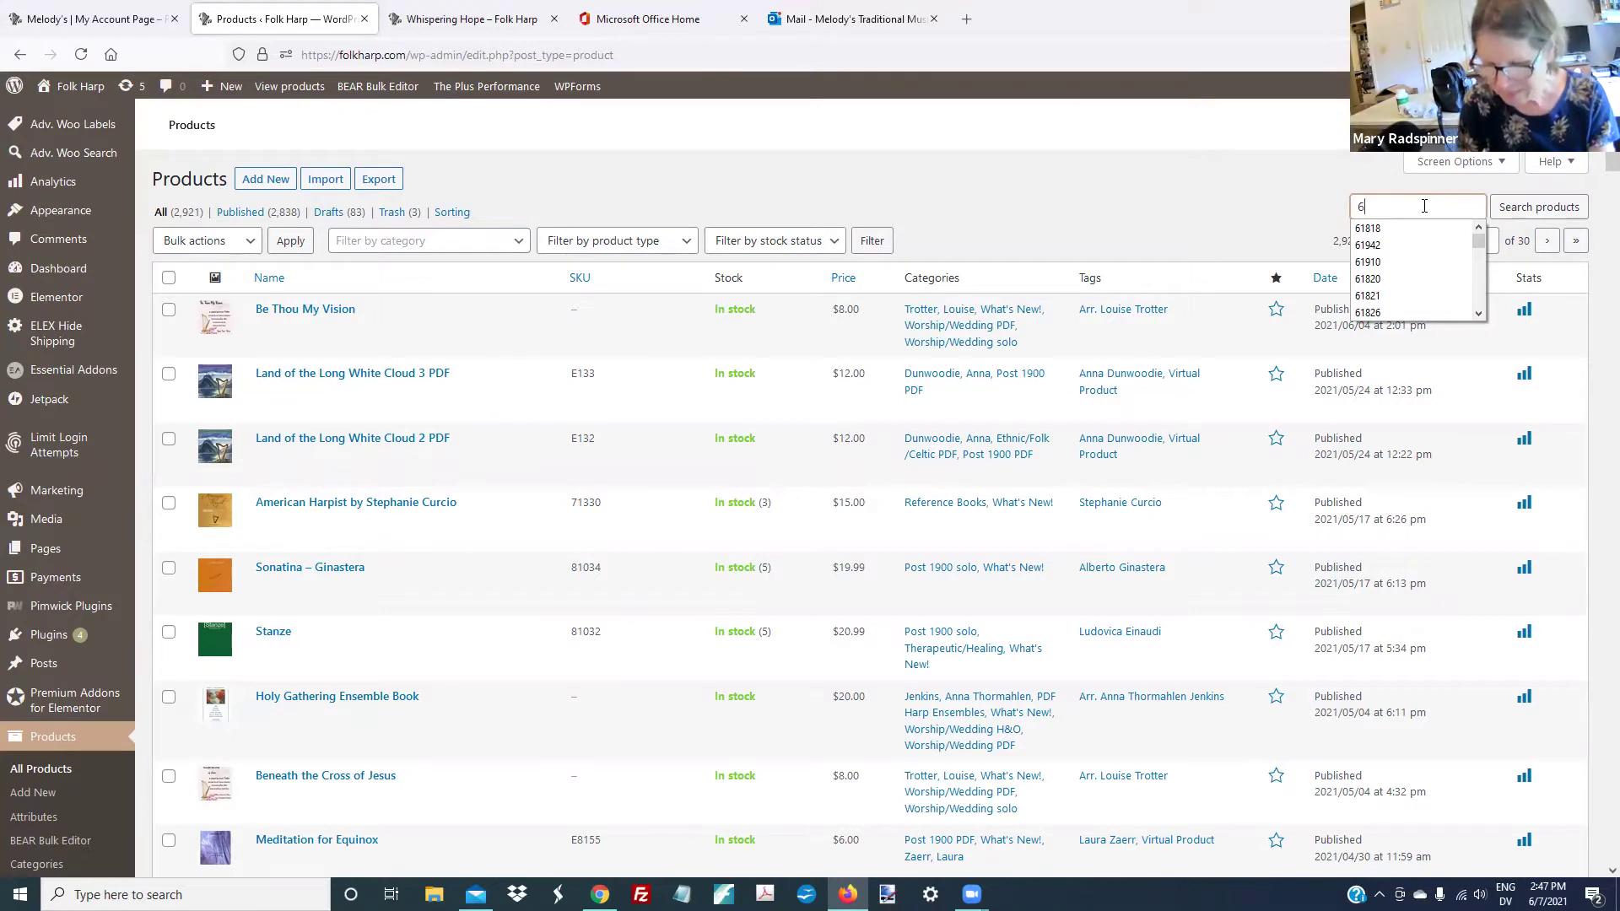
pyautogui.write('1985')
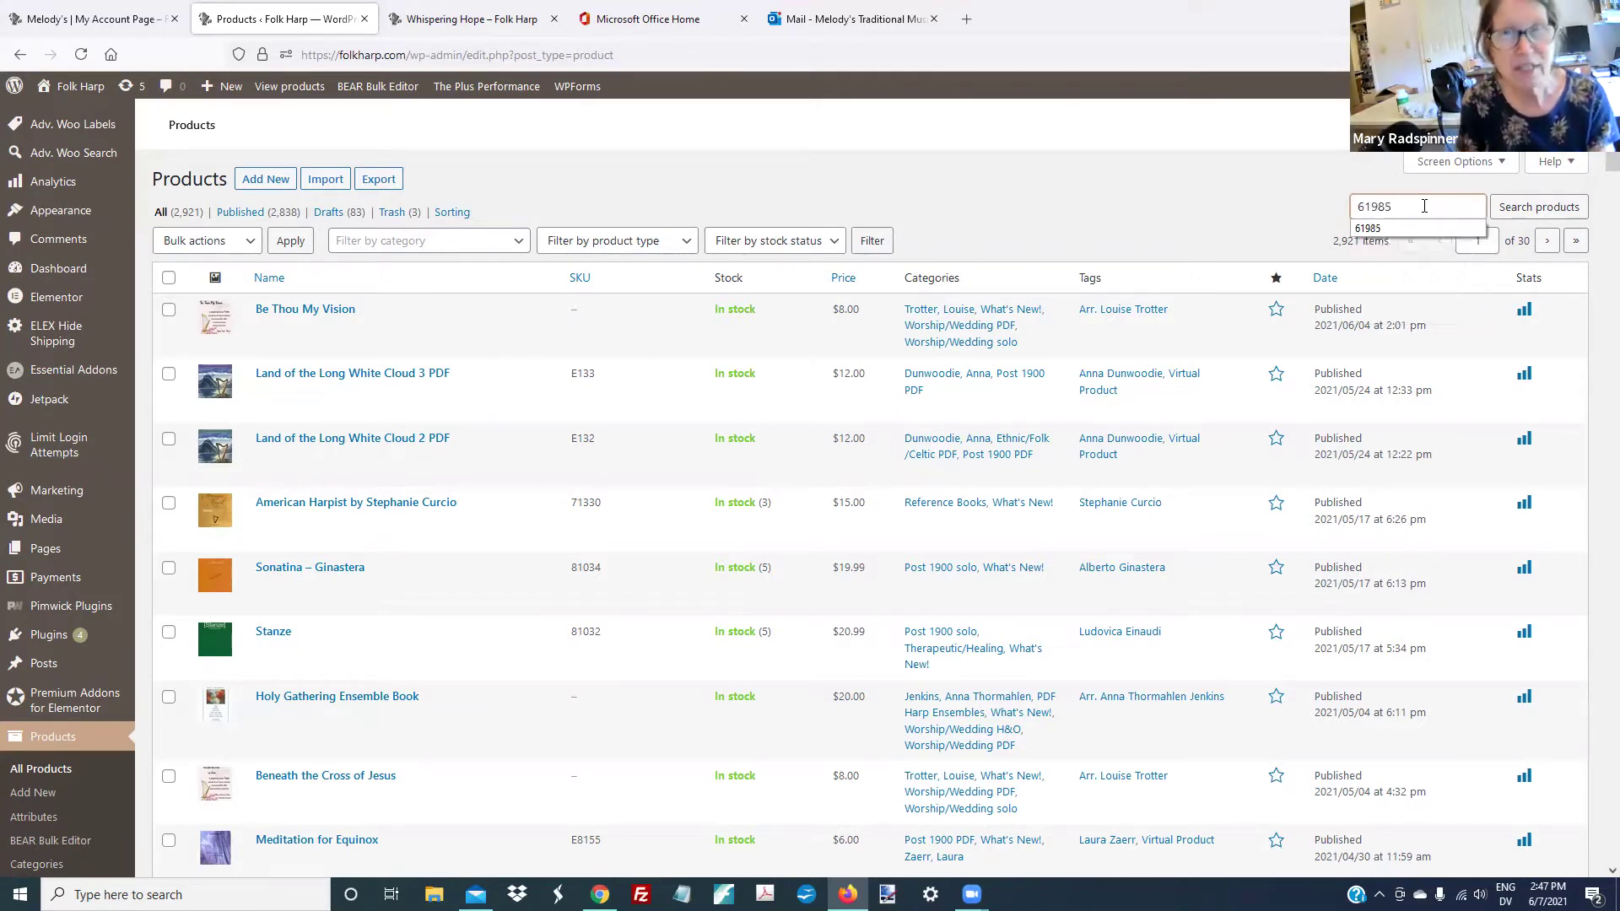
pyautogui.press('Return')
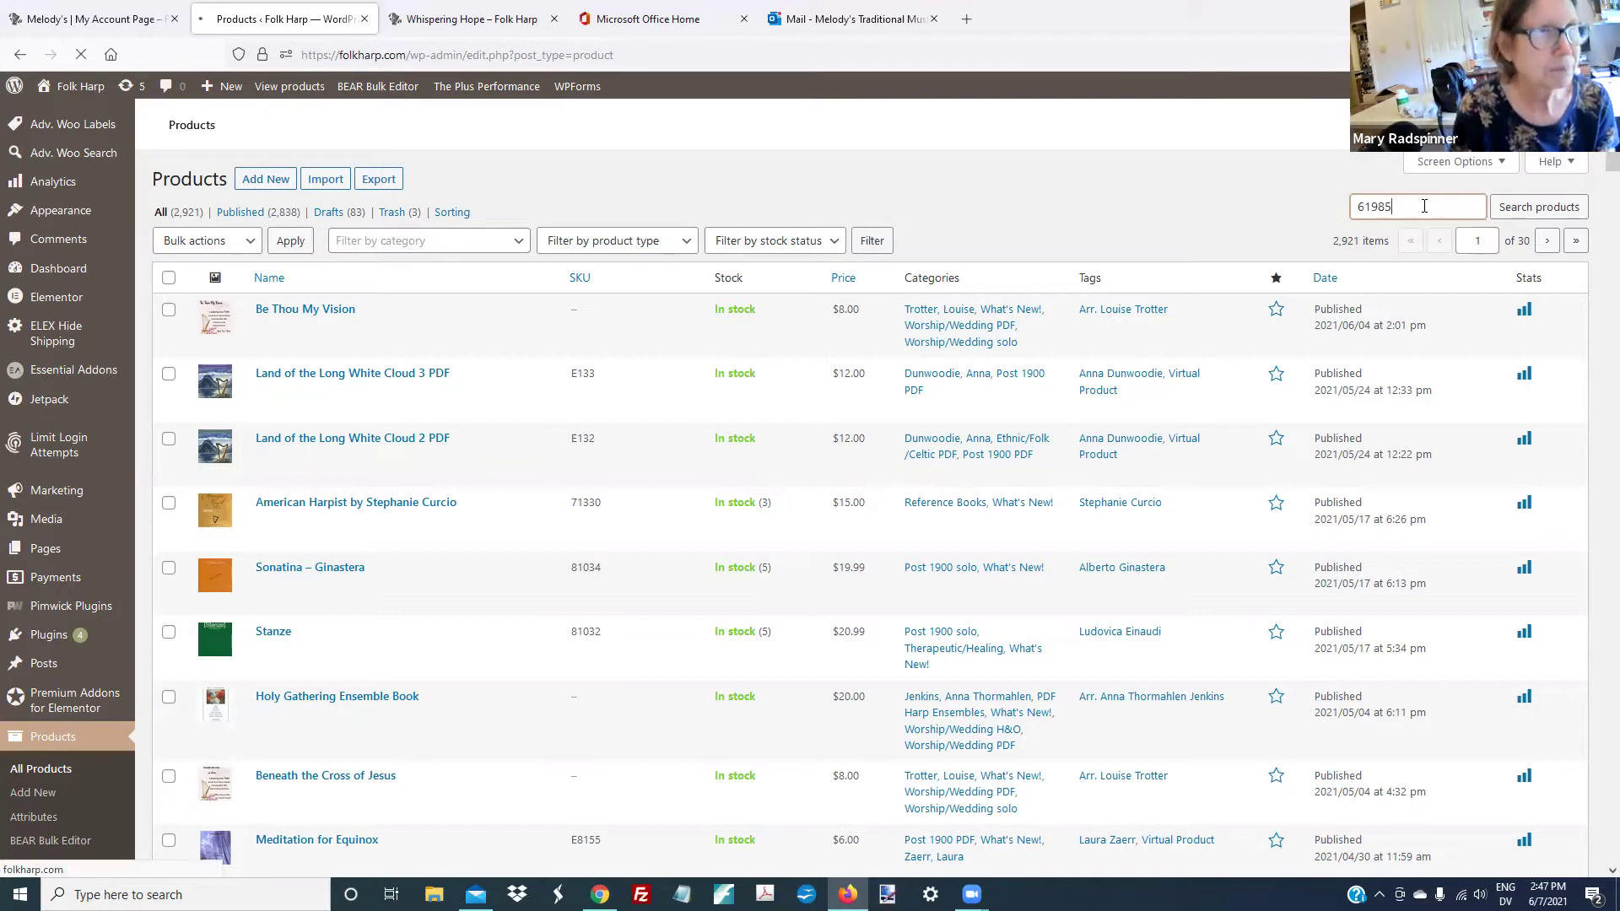
pyautogui.moveTo(344, 335)
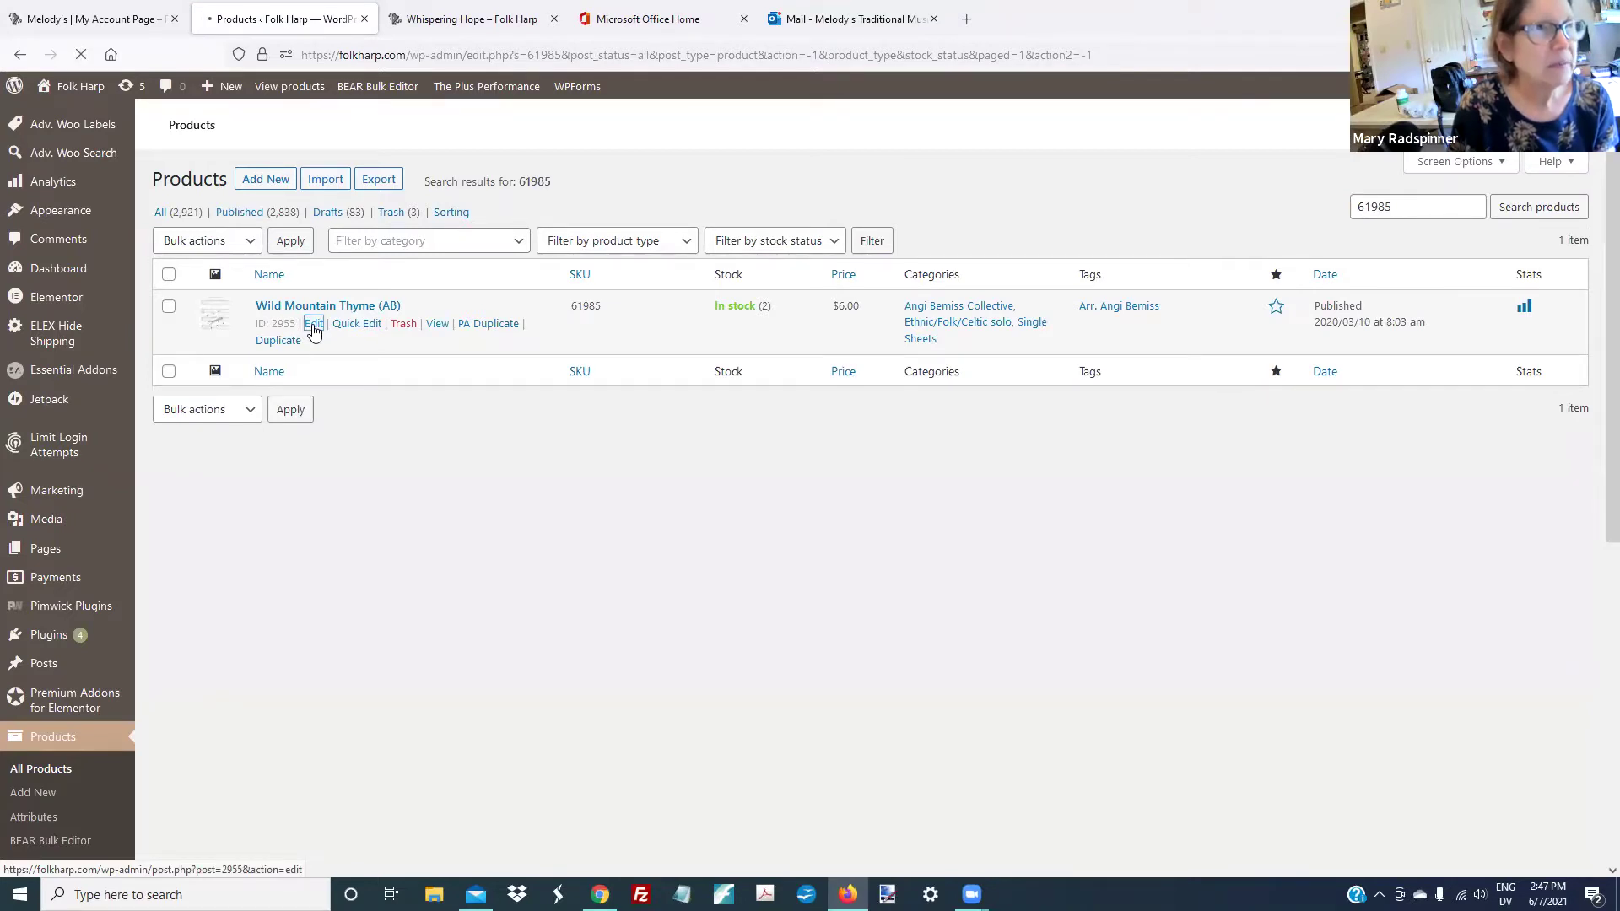
pyautogui.click(312, 326)
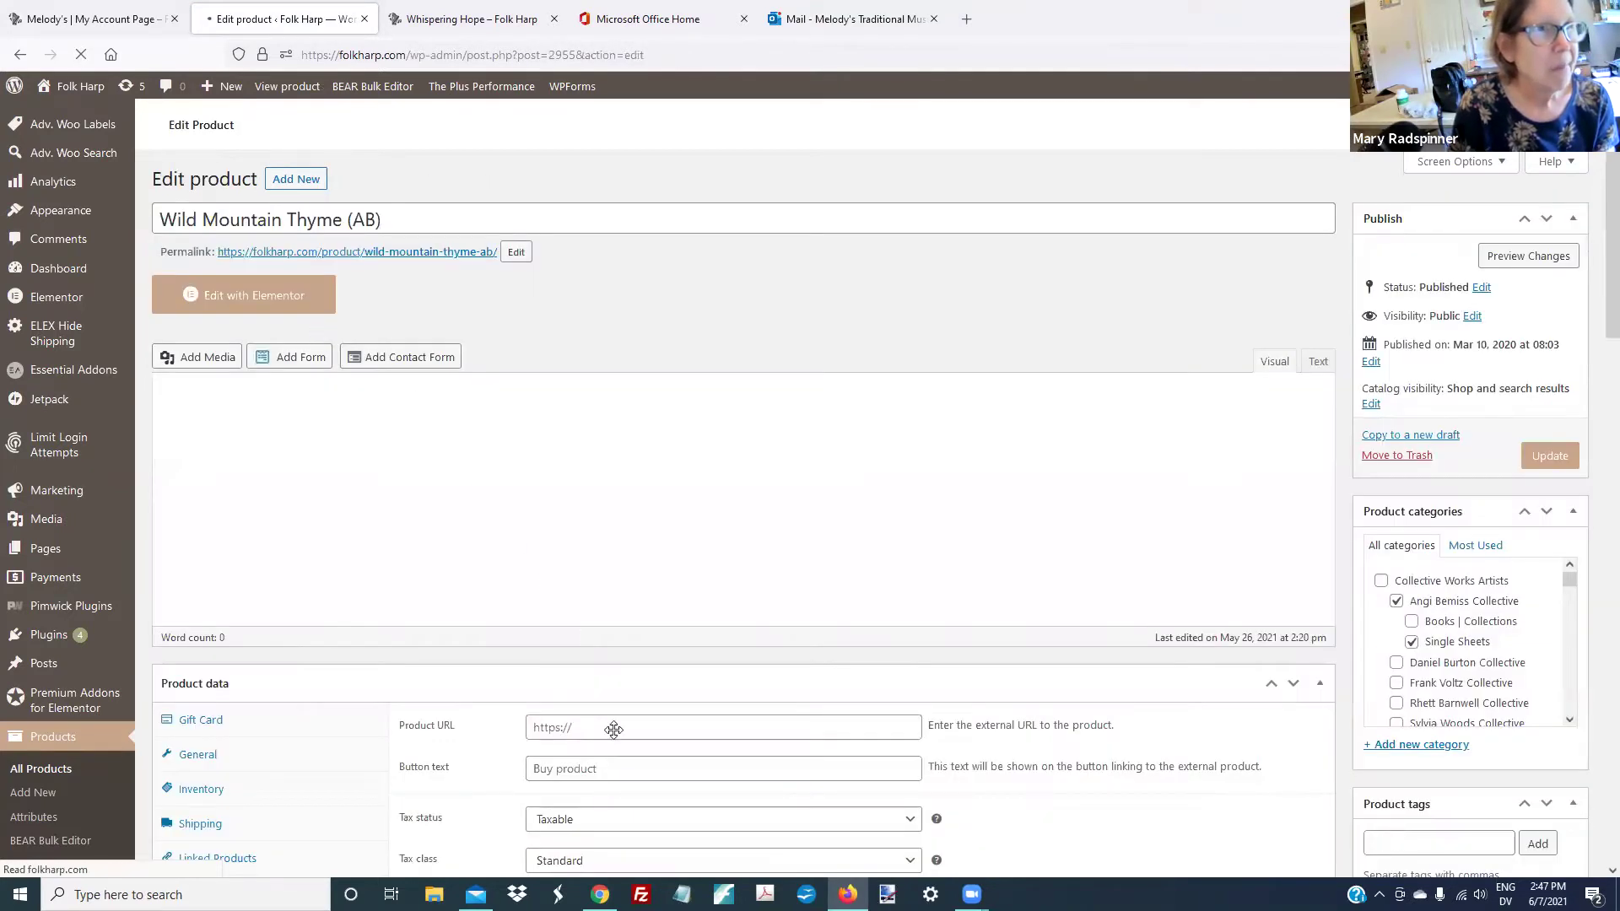
# Remove the (AB) suffix from the product title
pyautogui.click(410, 220)
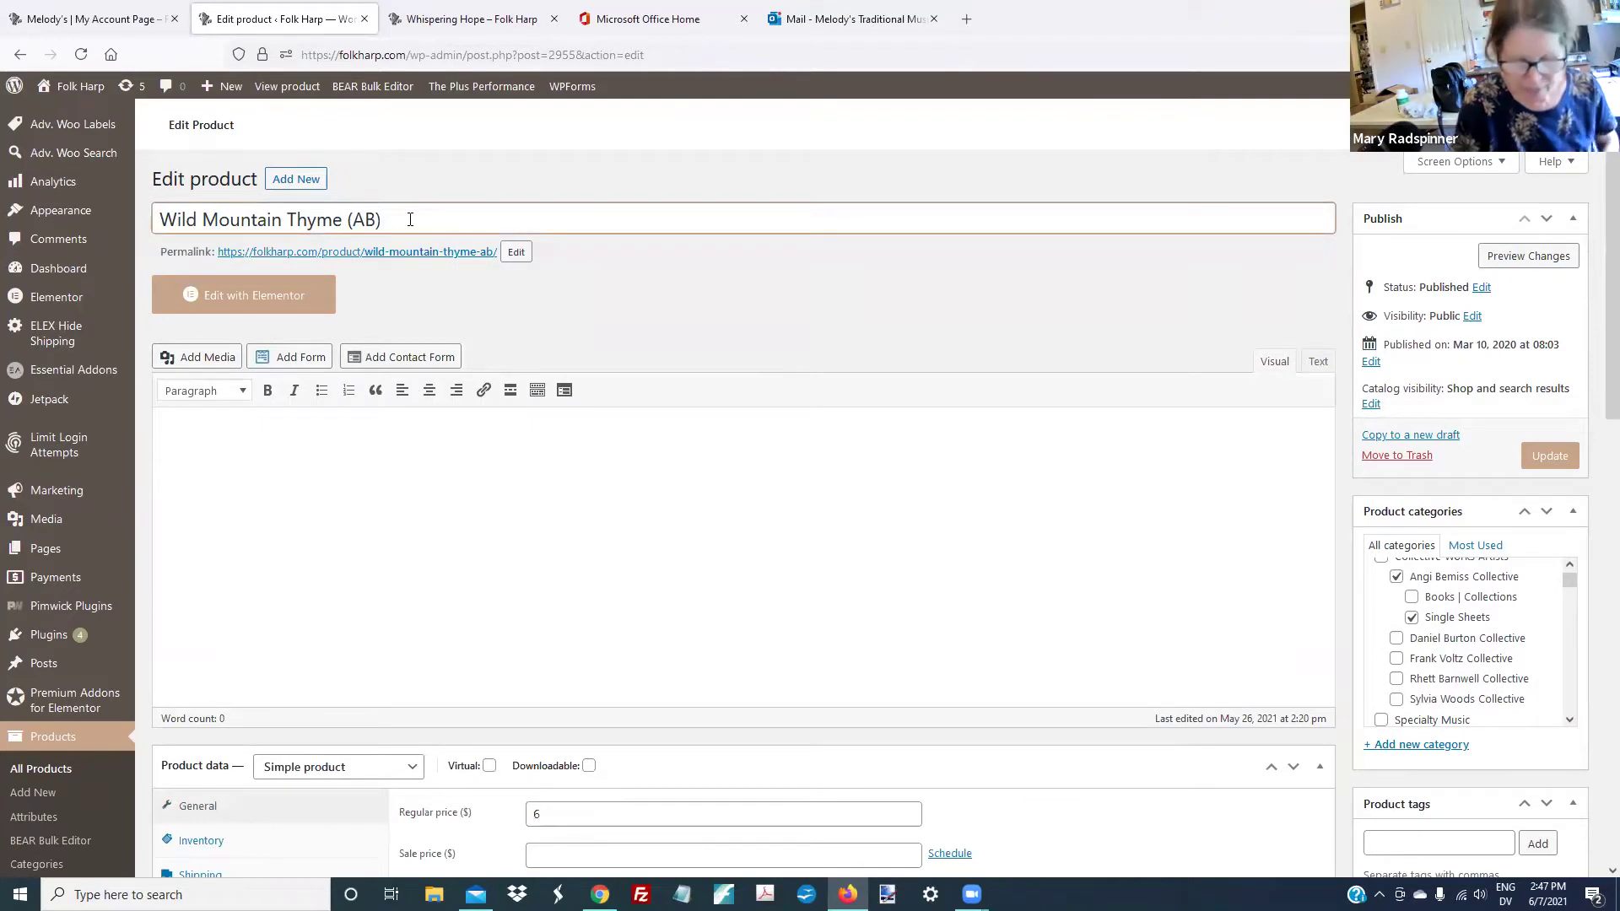
pyautogui.press('BackSpace')
pyautogui.press('BackSpace')
pyautogui.press('BackSpace')
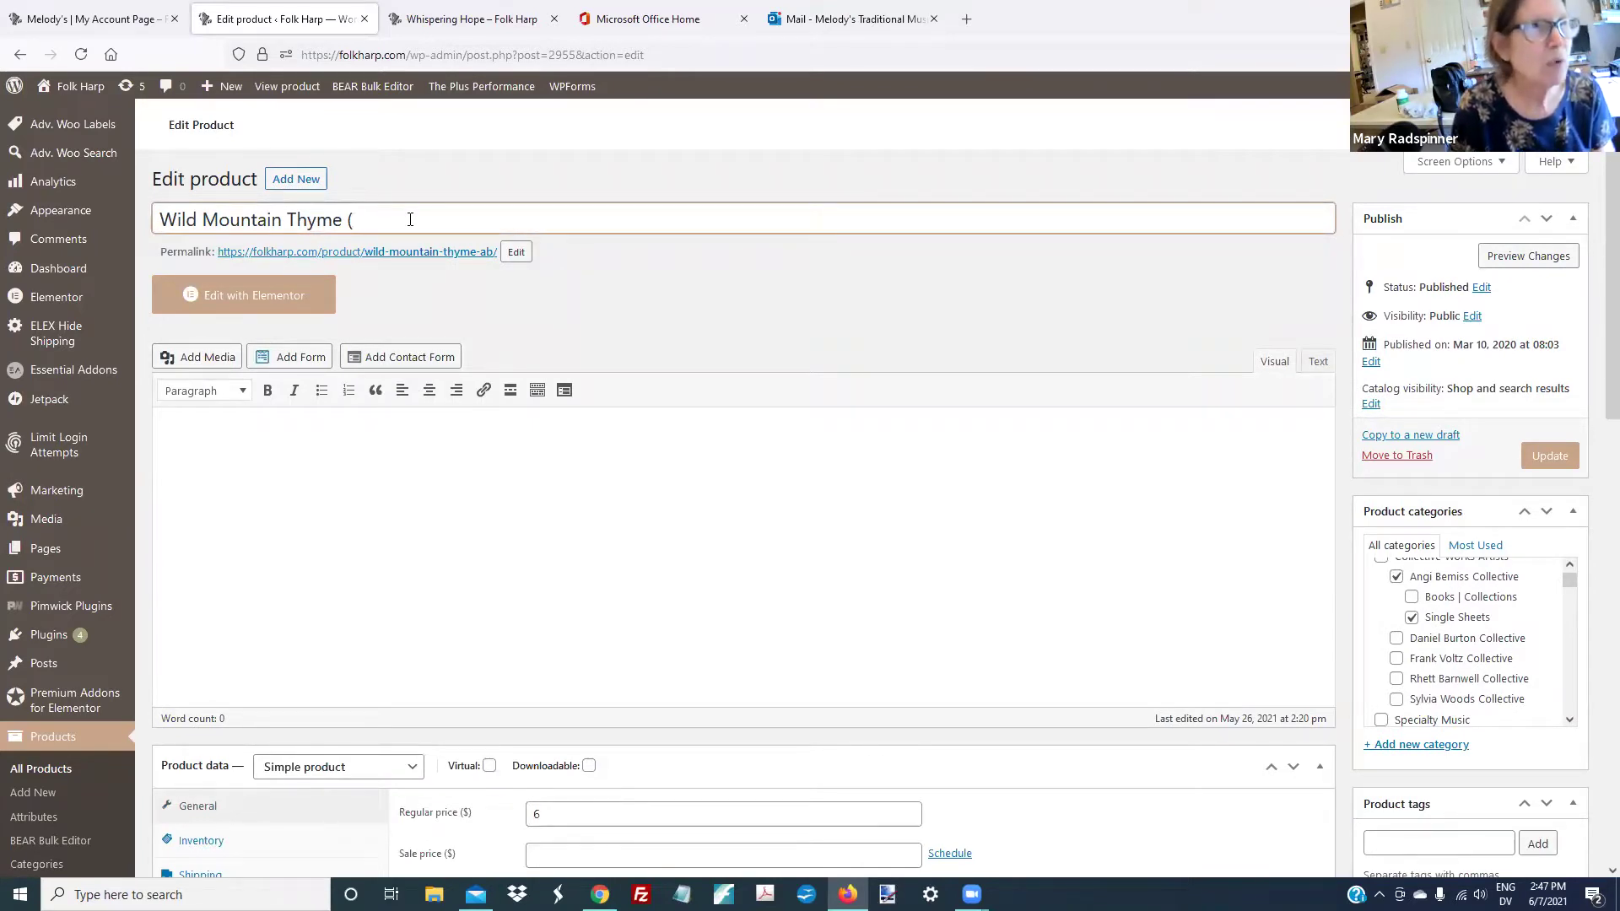
pyautogui.press('BackSpace')
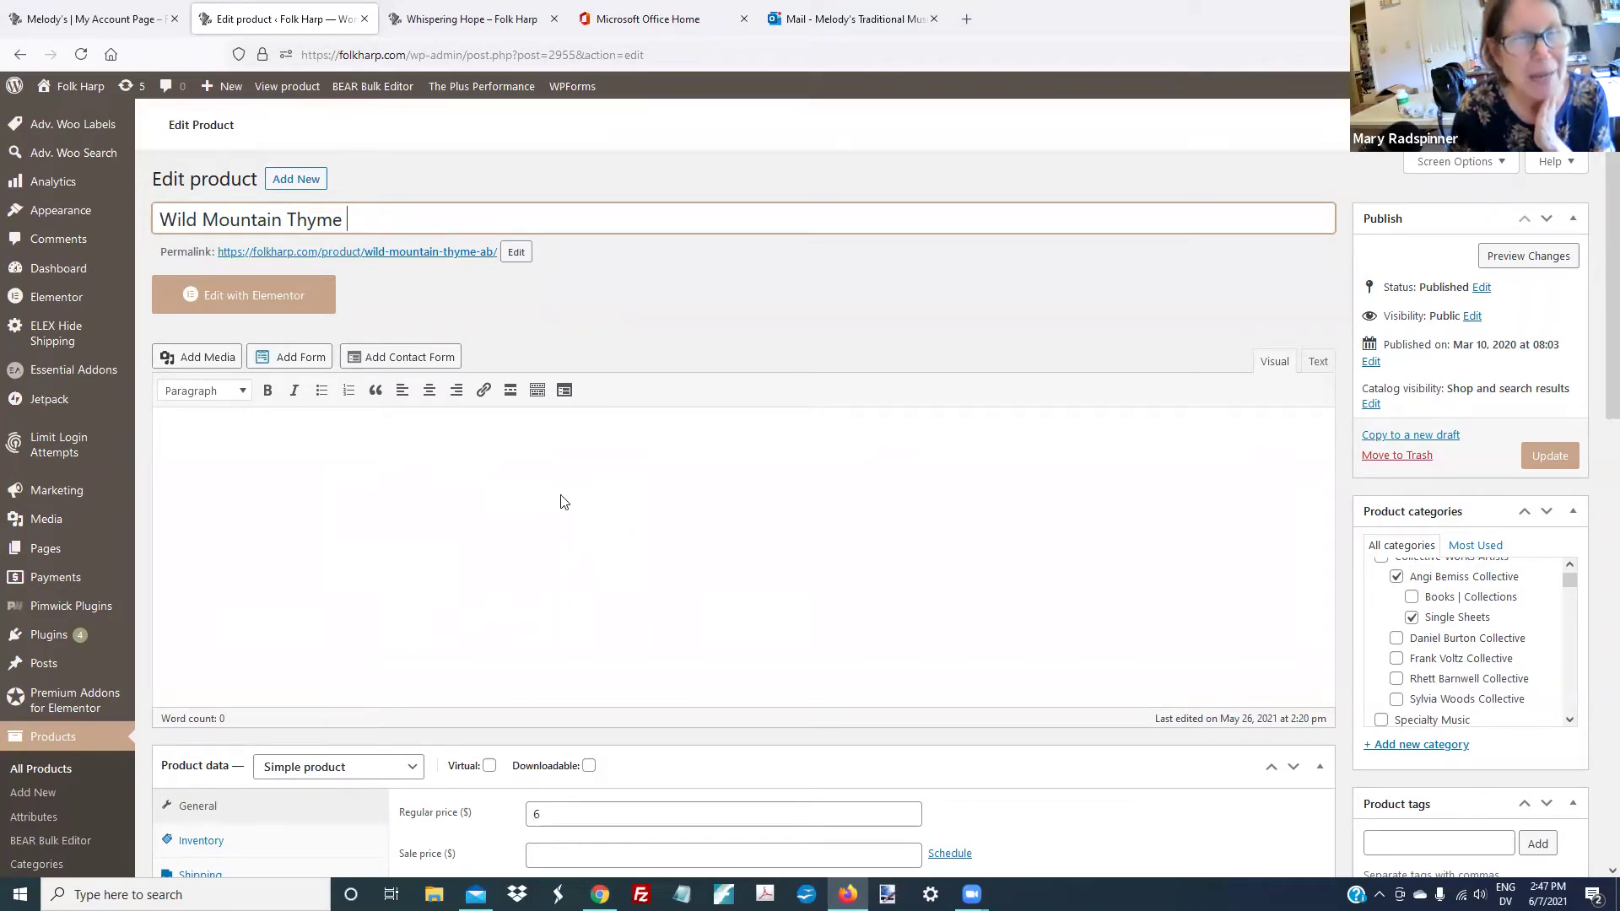
# Clear the regular price of 6 and show the Inventory settings
pyautogui.scroll(-1, 564, 502)
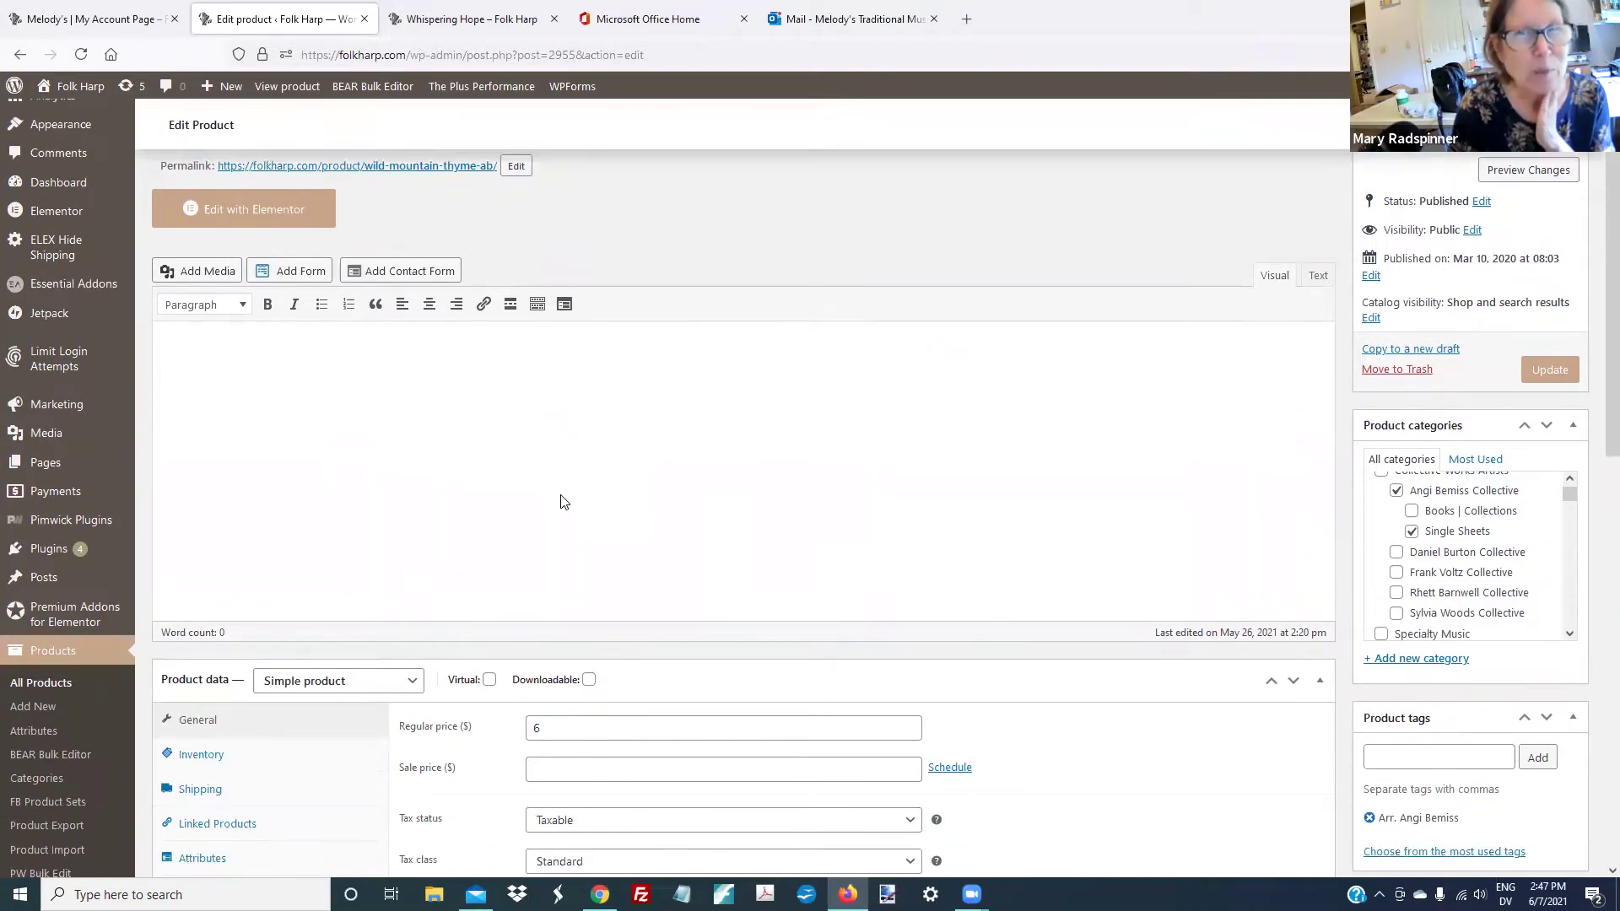
pyautogui.scroll(-2, 564, 502)
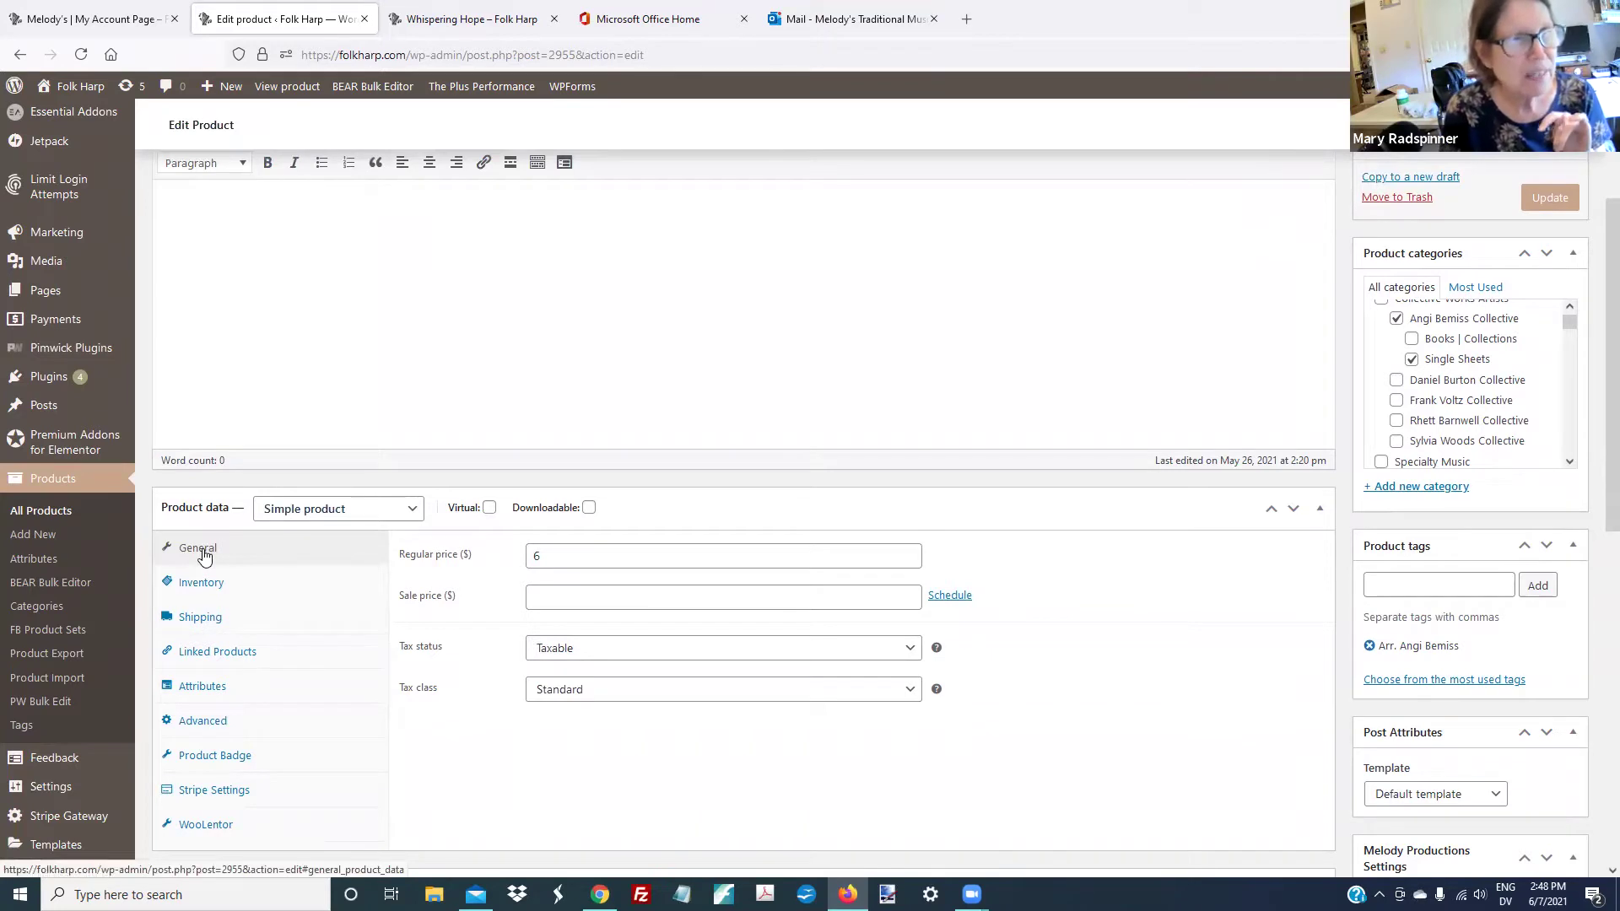
pyautogui.doubleClick(555, 558)
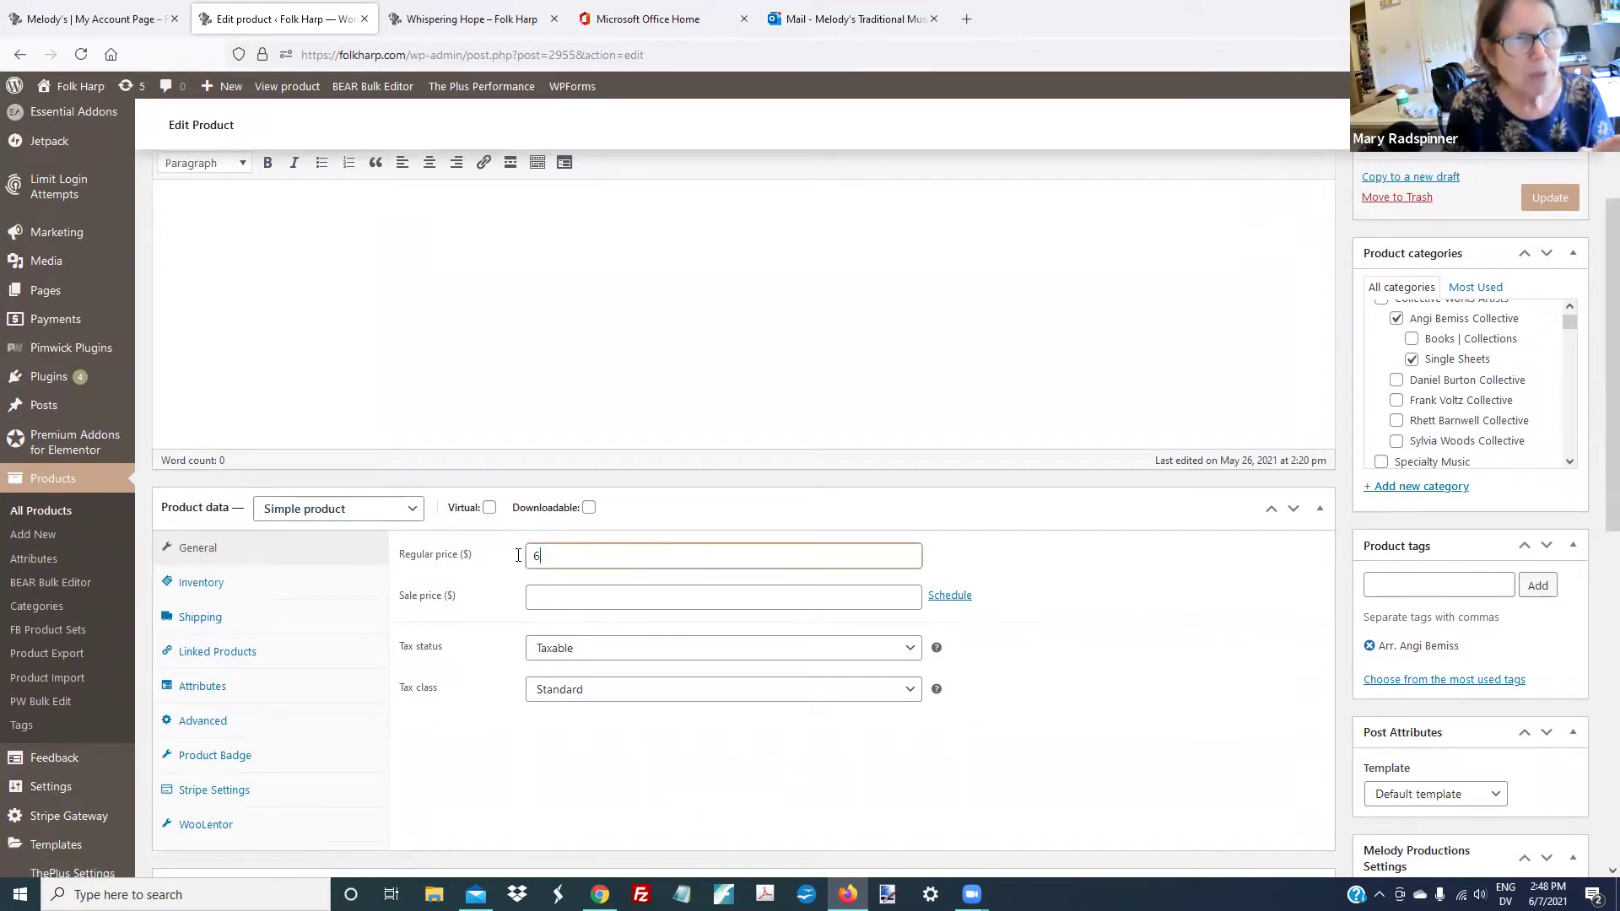
pyautogui.press('BackSpace')
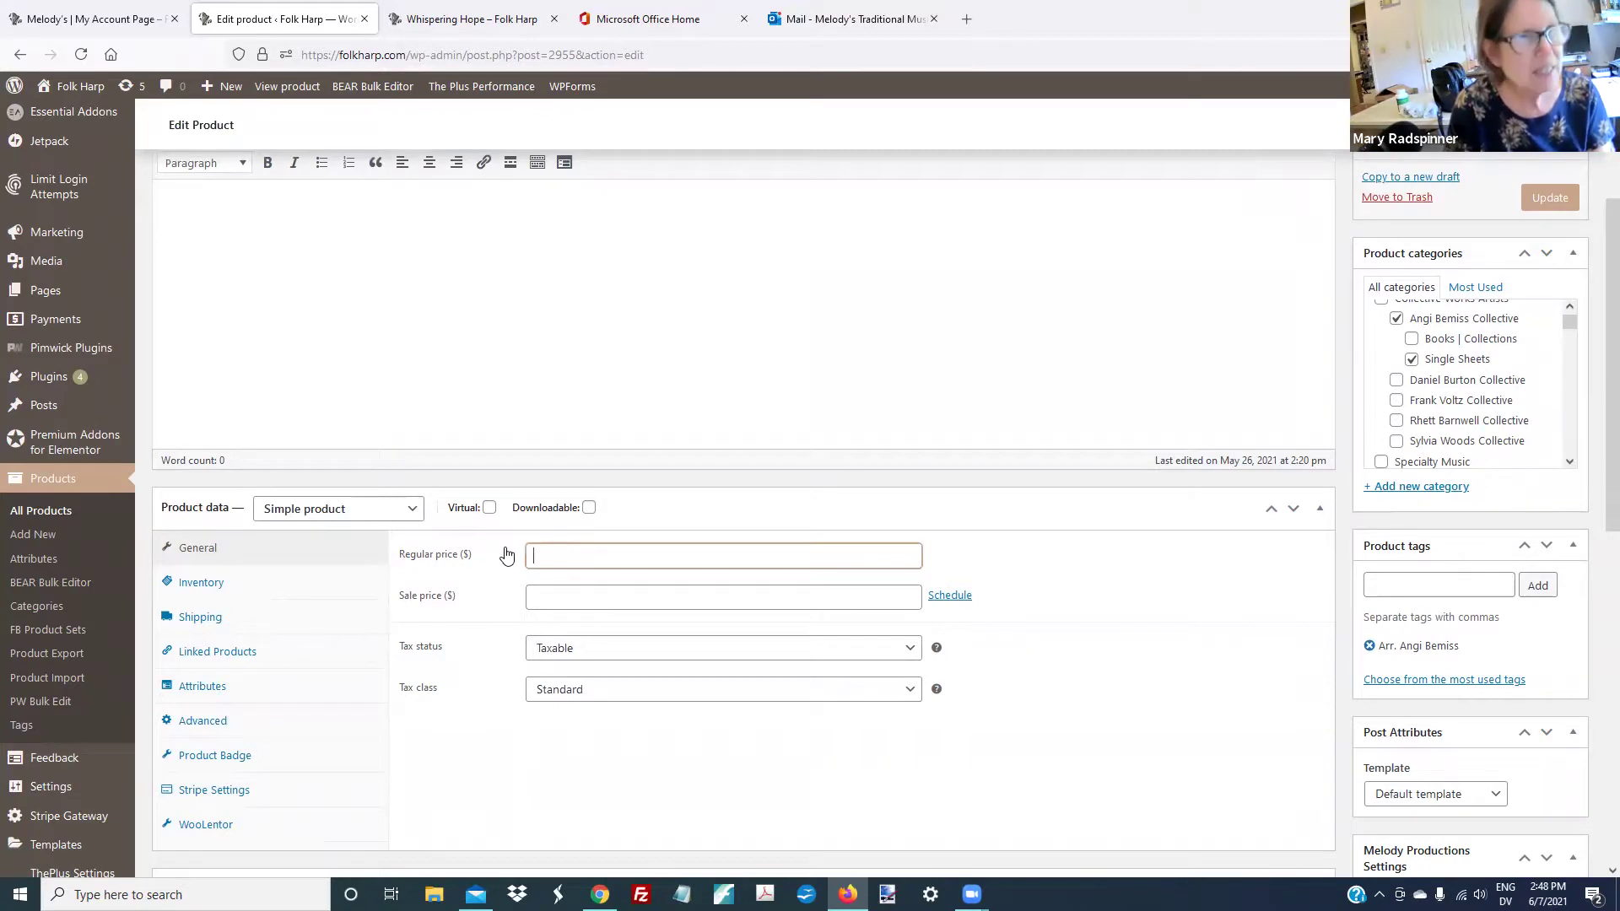
pyautogui.click(217, 585)
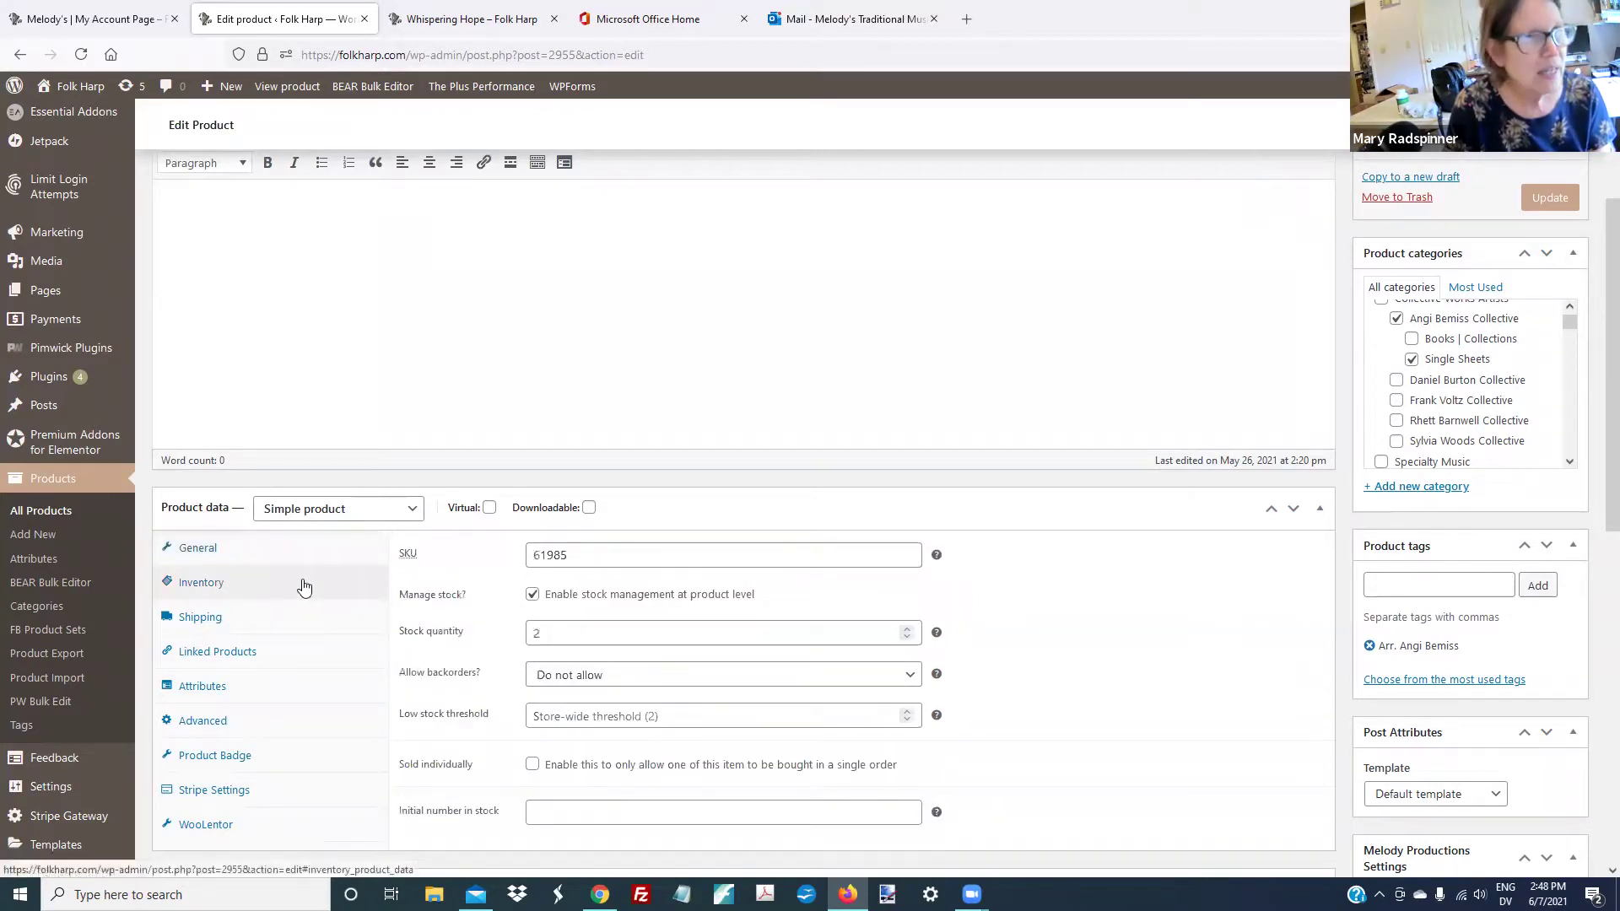
# Clear the stock quantity 2 and SKU 61985, with stock management turned off
pyautogui.click(532, 595)
pyautogui.click(533, 596)
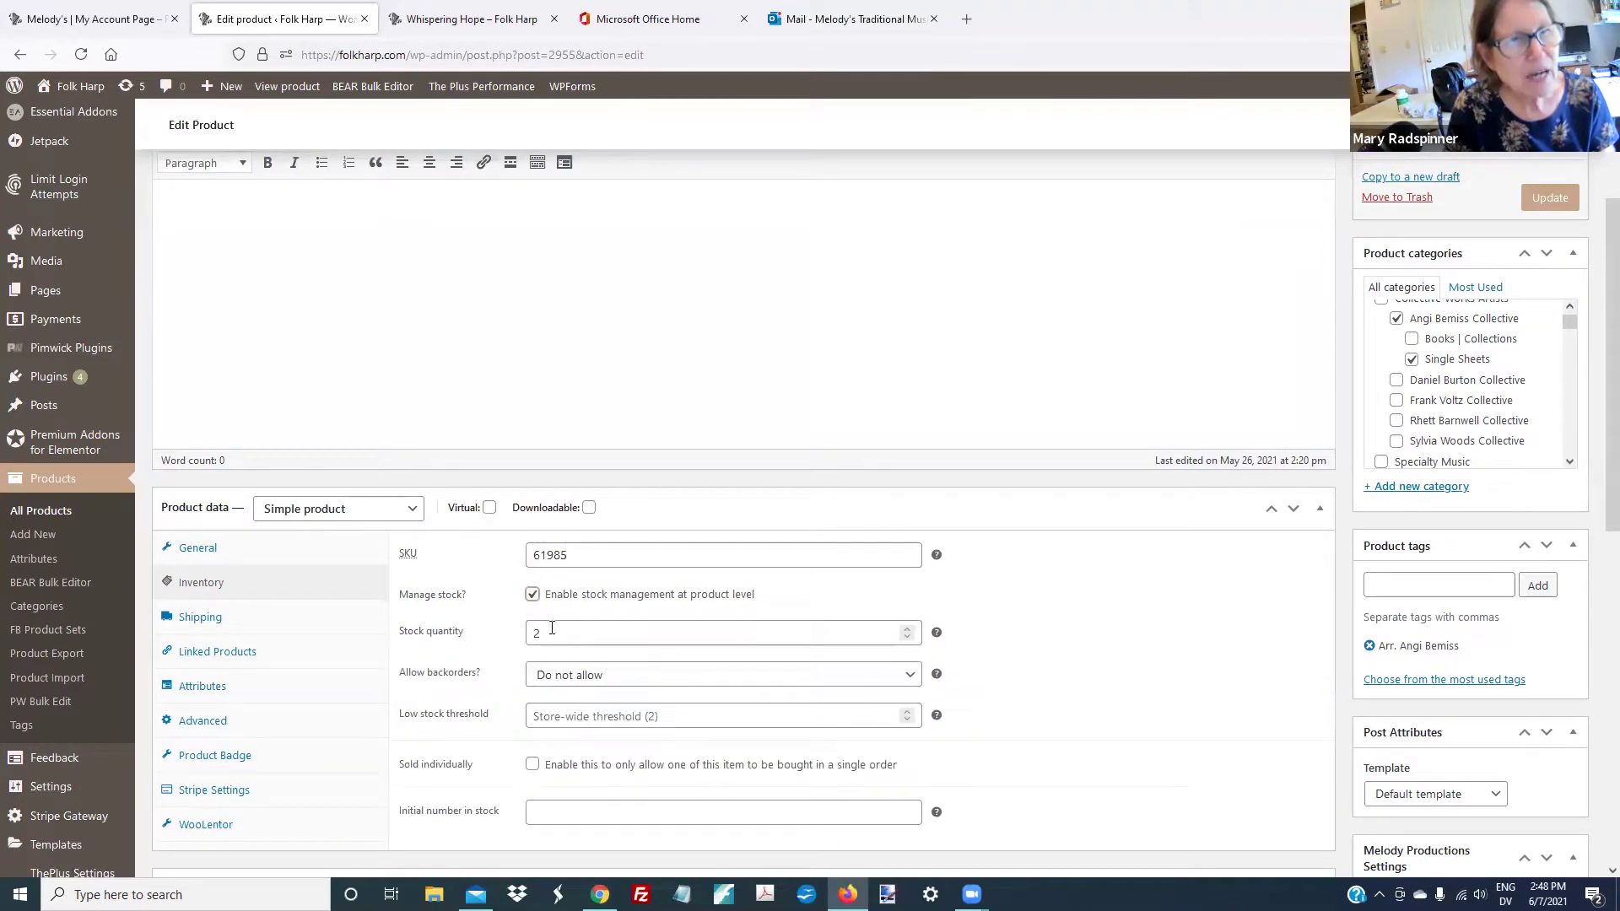
pyautogui.doubleClick(551, 635)
pyautogui.press('BackSpace')
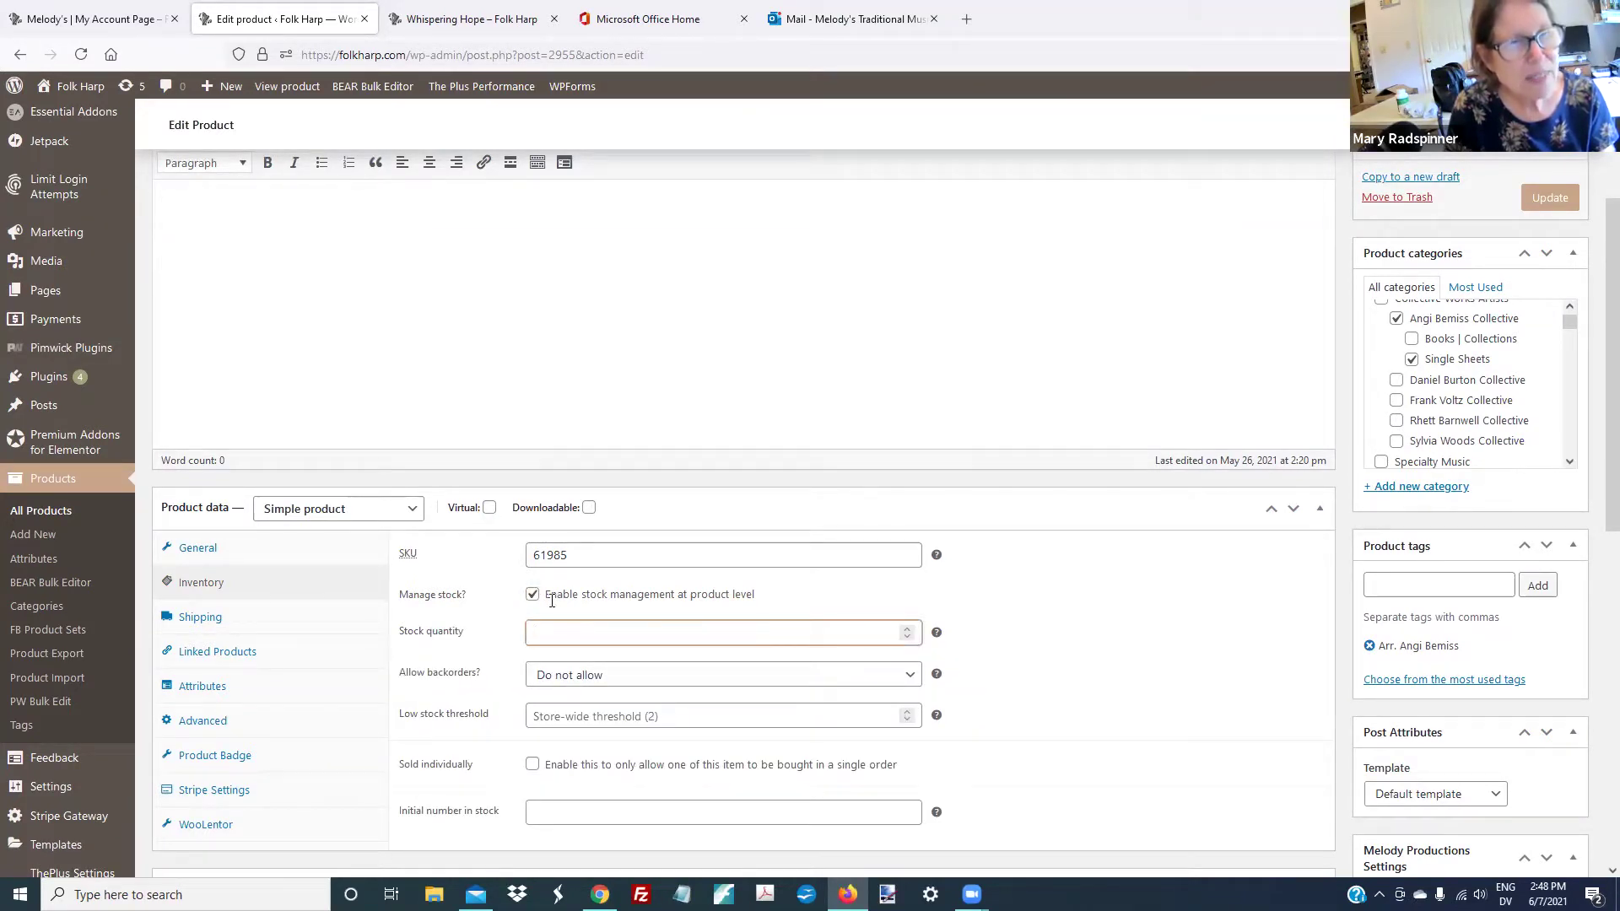
pyautogui.click(533, 596)
pyautogui.moveTo(579, 555); pyautogui.dragTo(503, 564)
pyautogui.press('BackSpace')
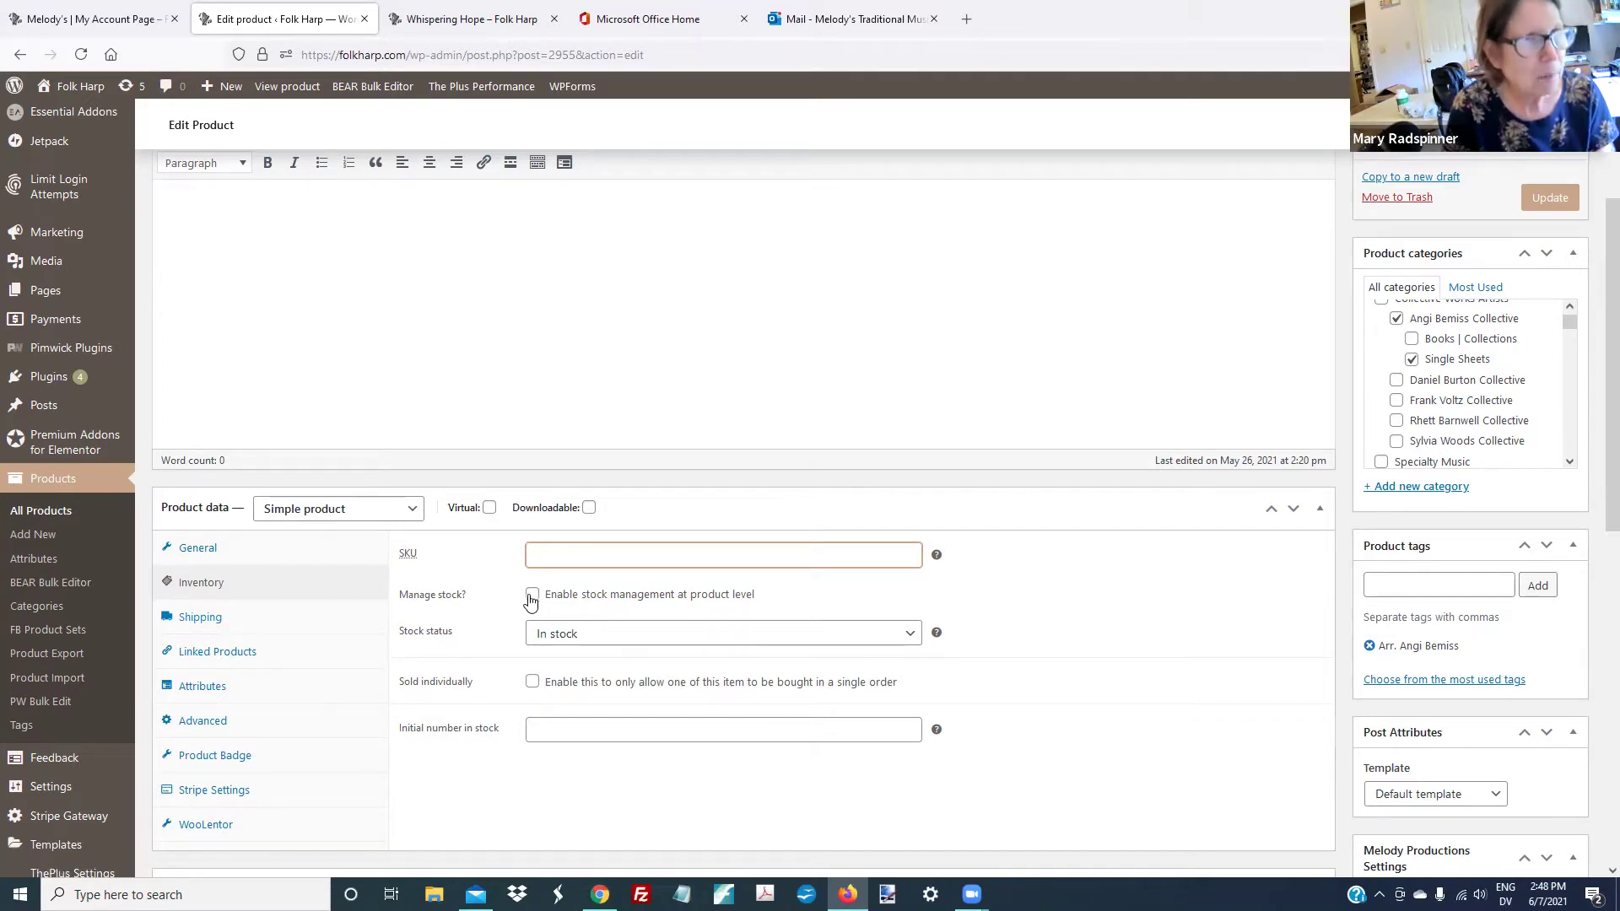
# Set the shipping weight to 0 and clear the 8.5 width and 0.125 height
pyautogui.click(194, 623)
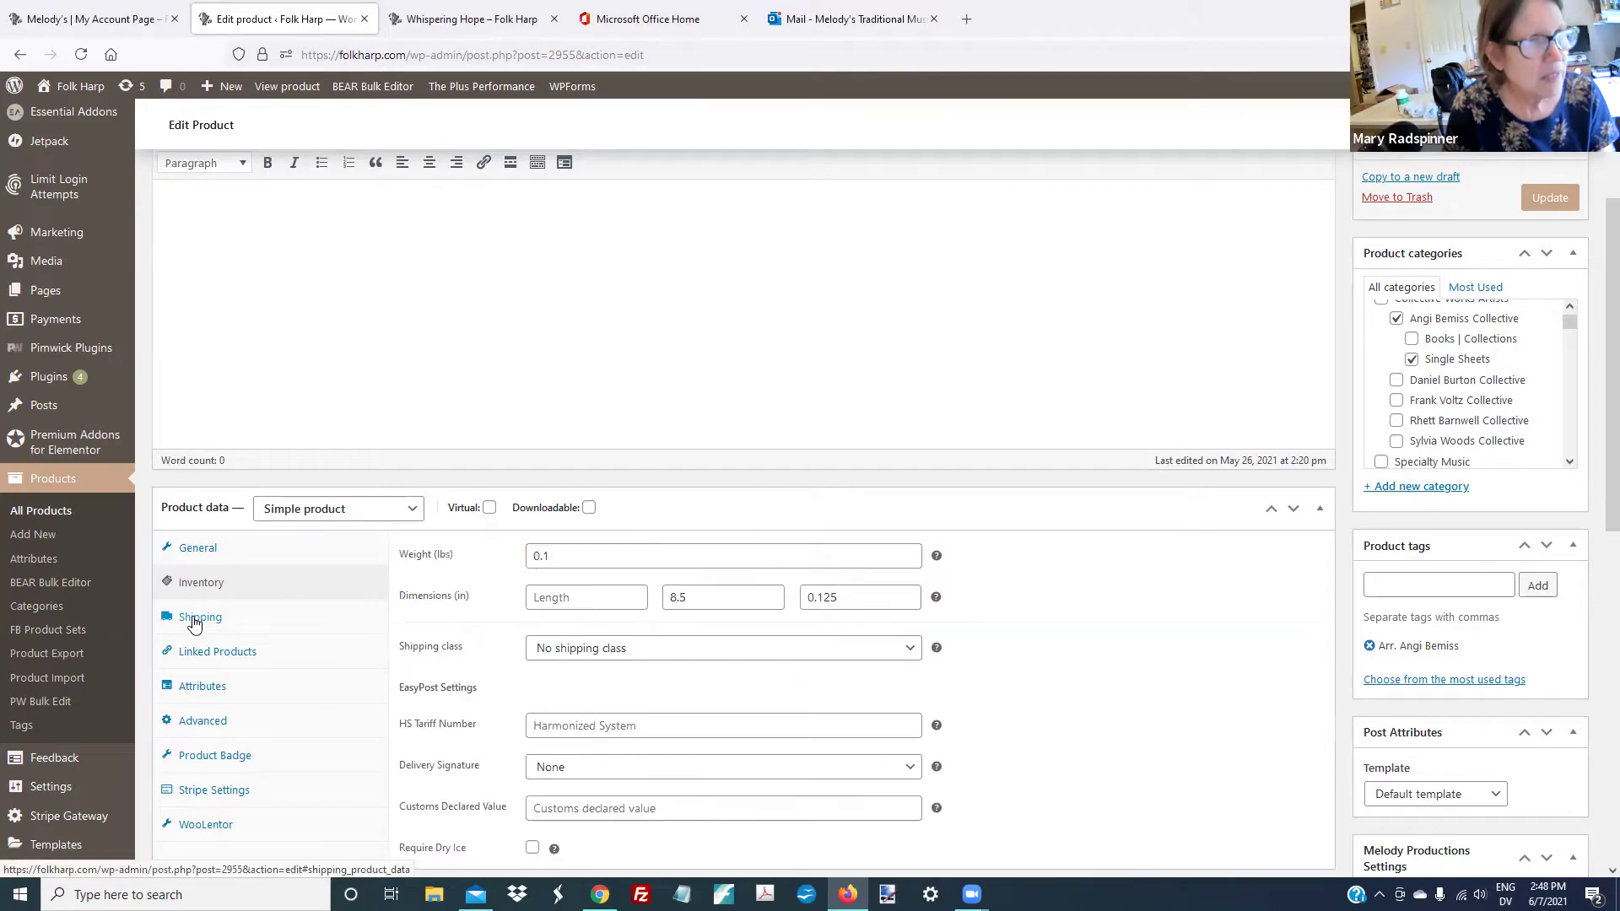
pyautogui.doubleClick(555, 555)
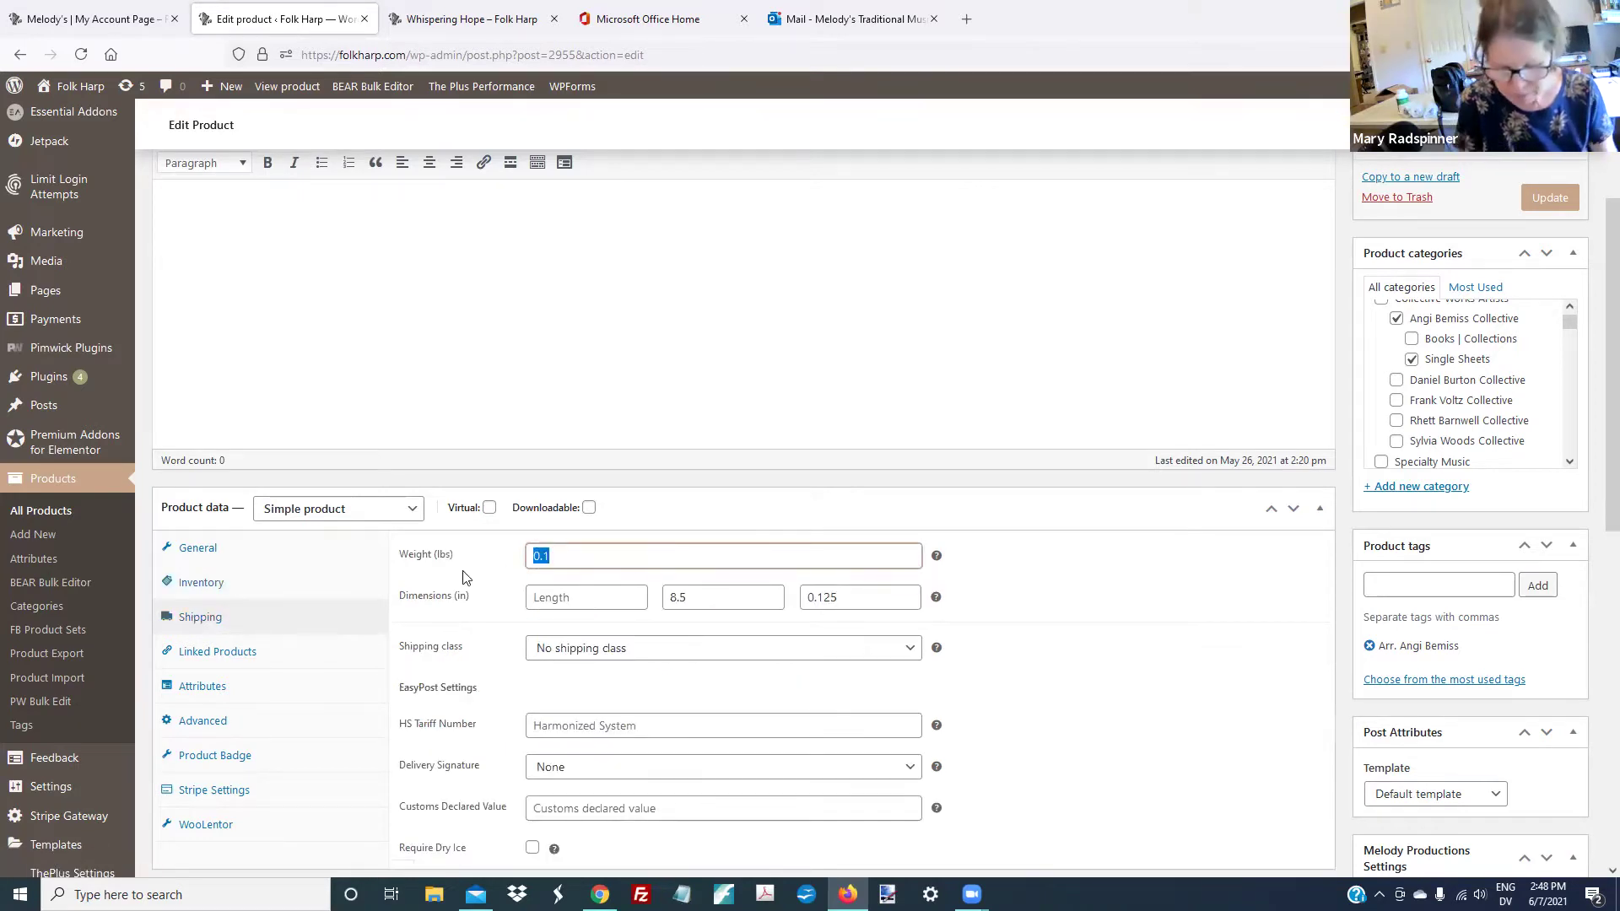
pyautogui.write('0')
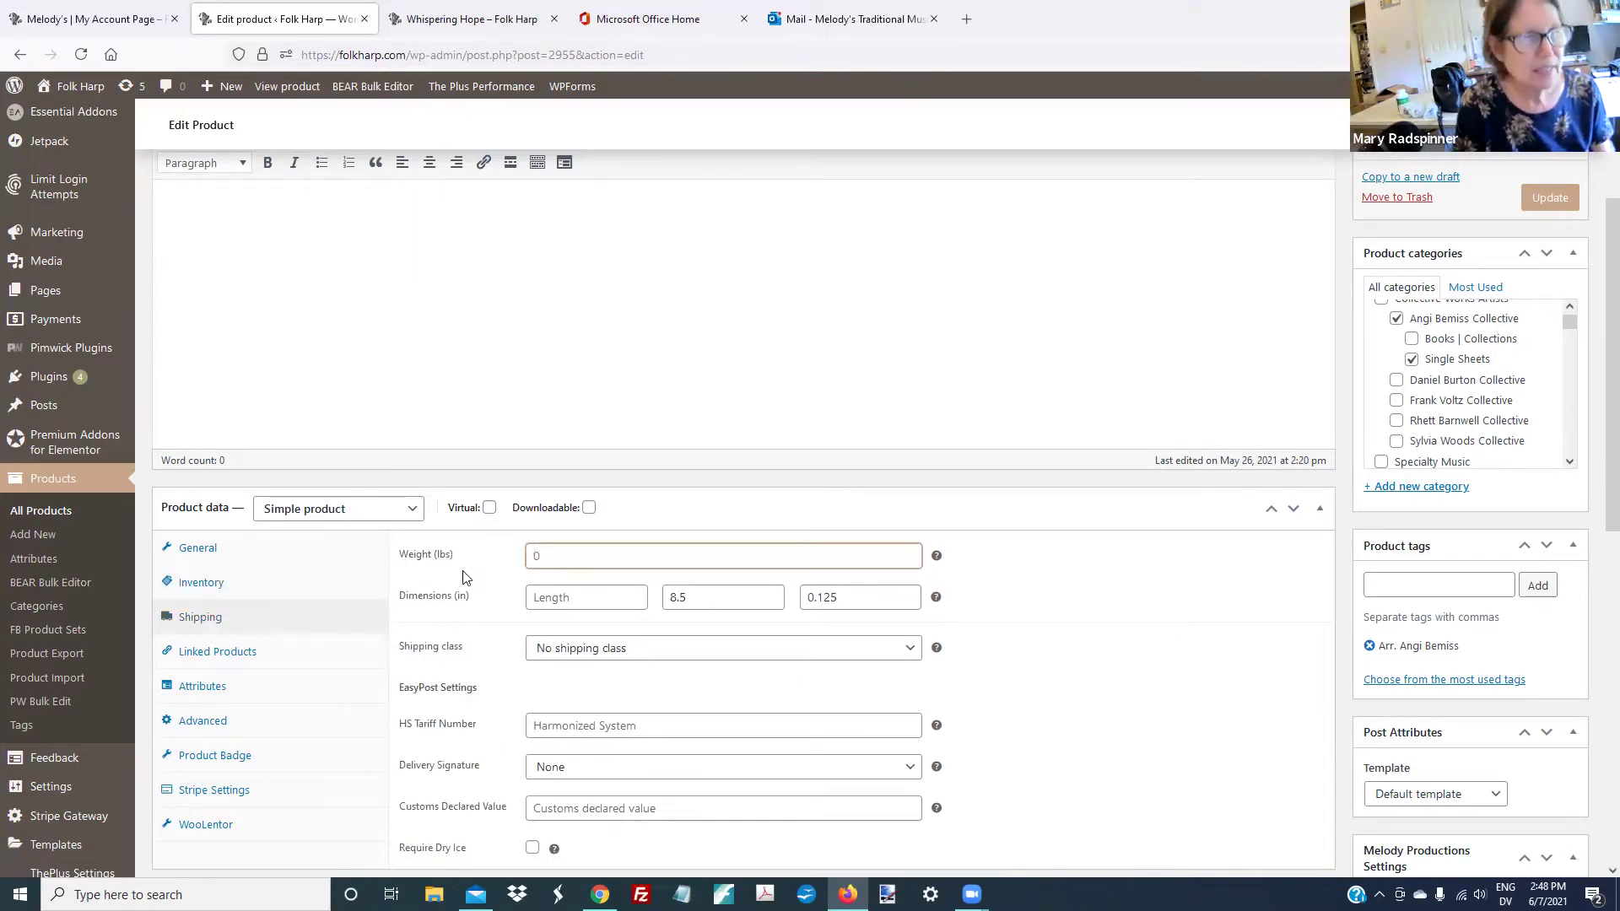
pyautogui.press('Tab')
pyautogui.press('Tab')
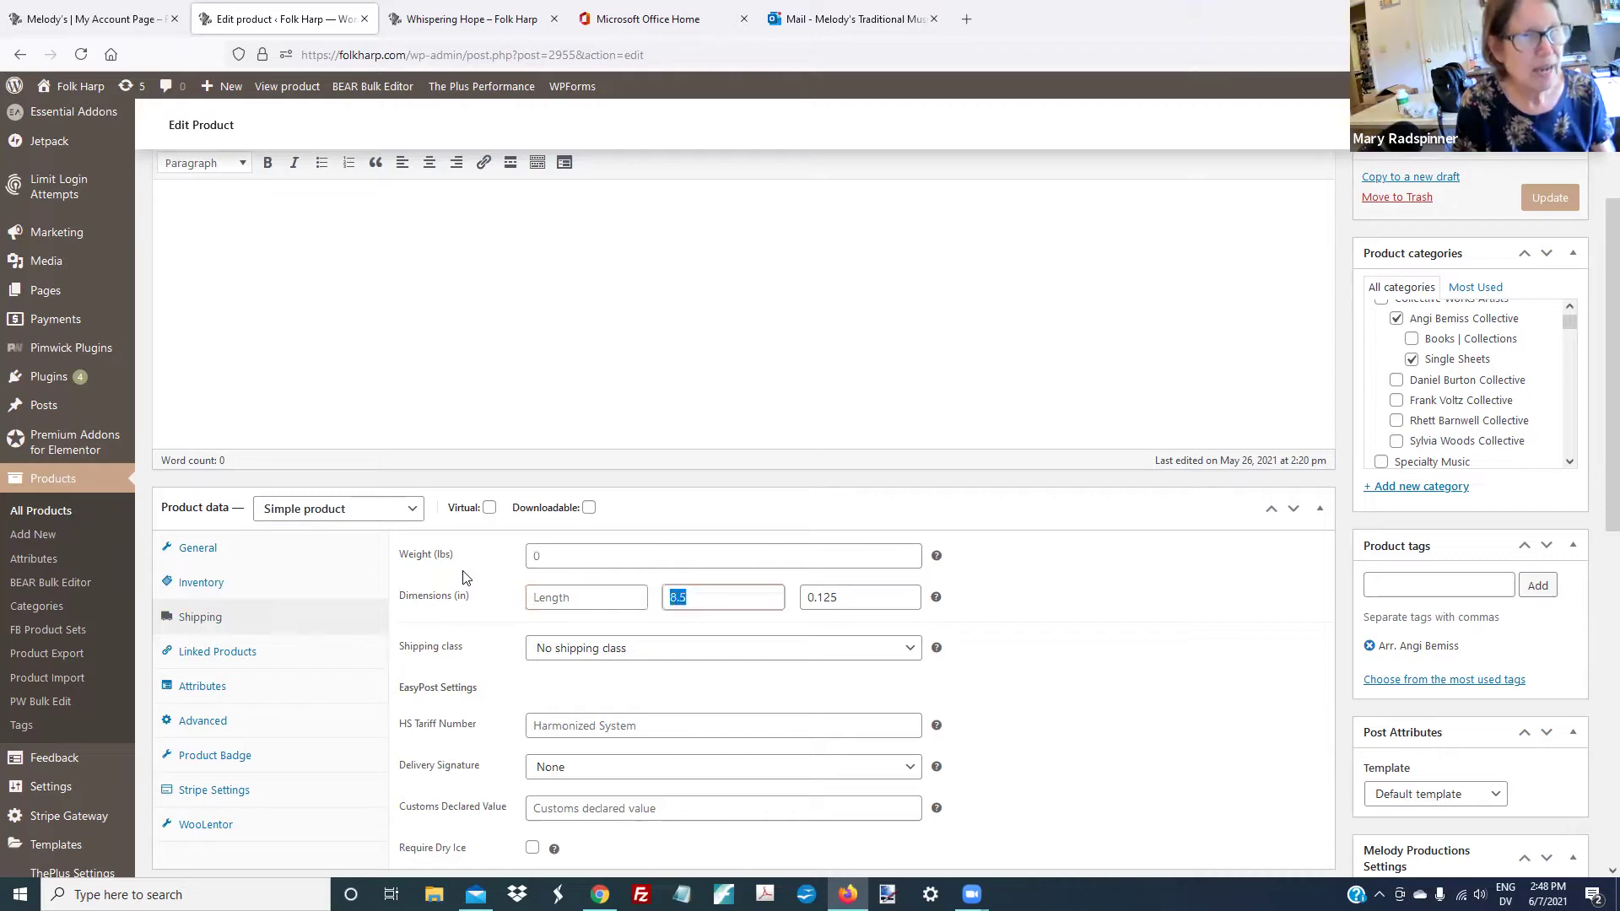
pyautogui.press('BackSpace')
pyautogui.press('Tab')
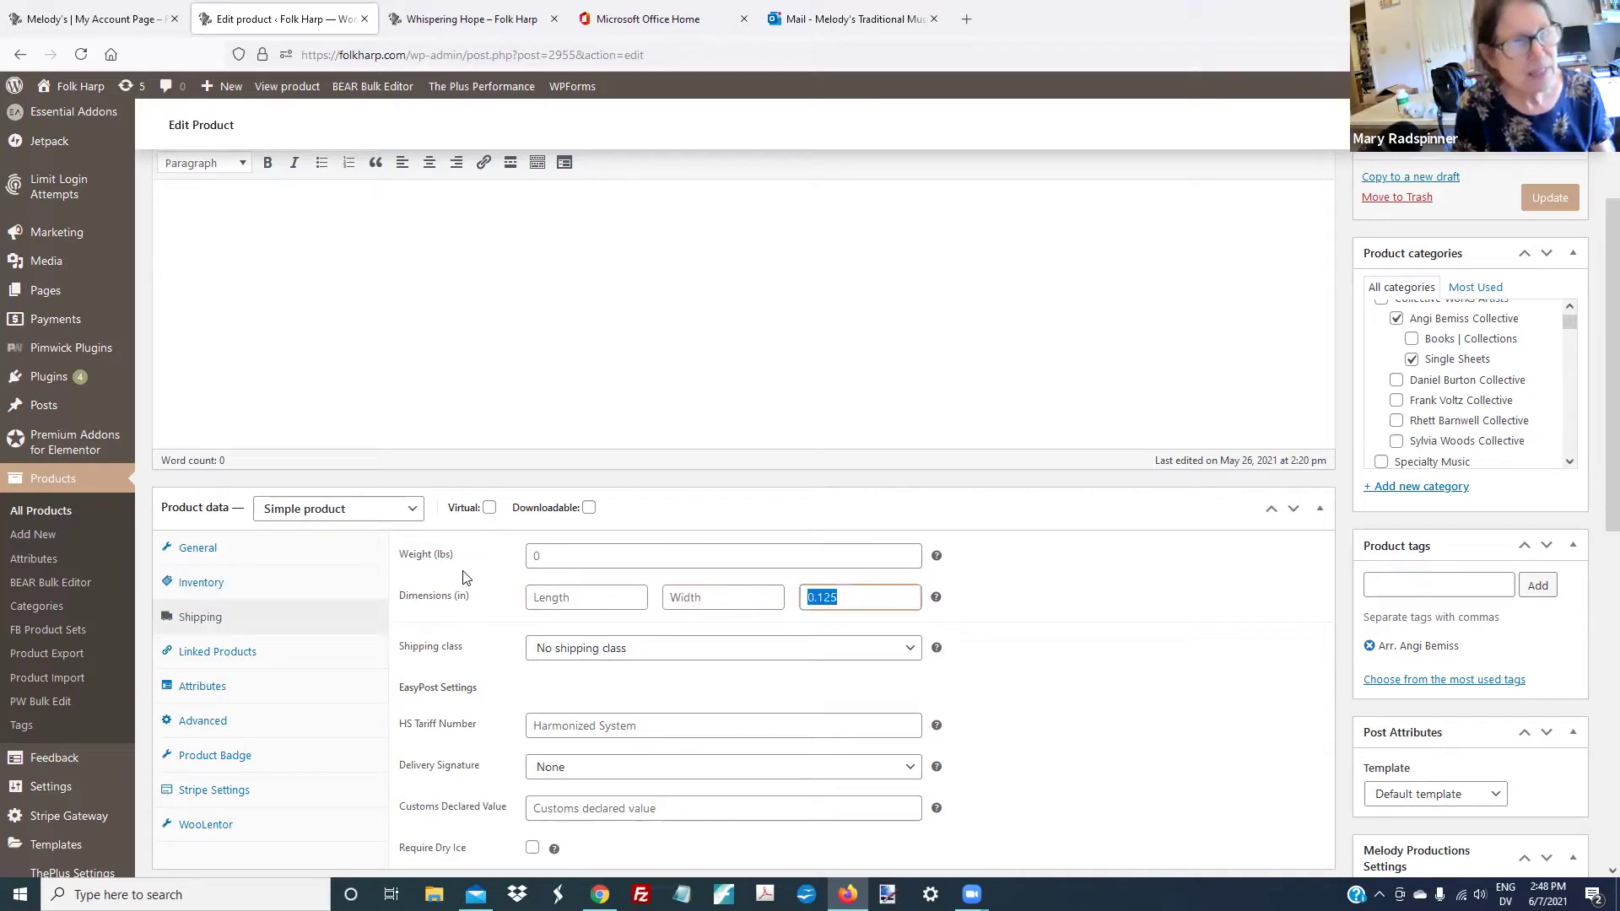
pyautogui.press('BackSpace')
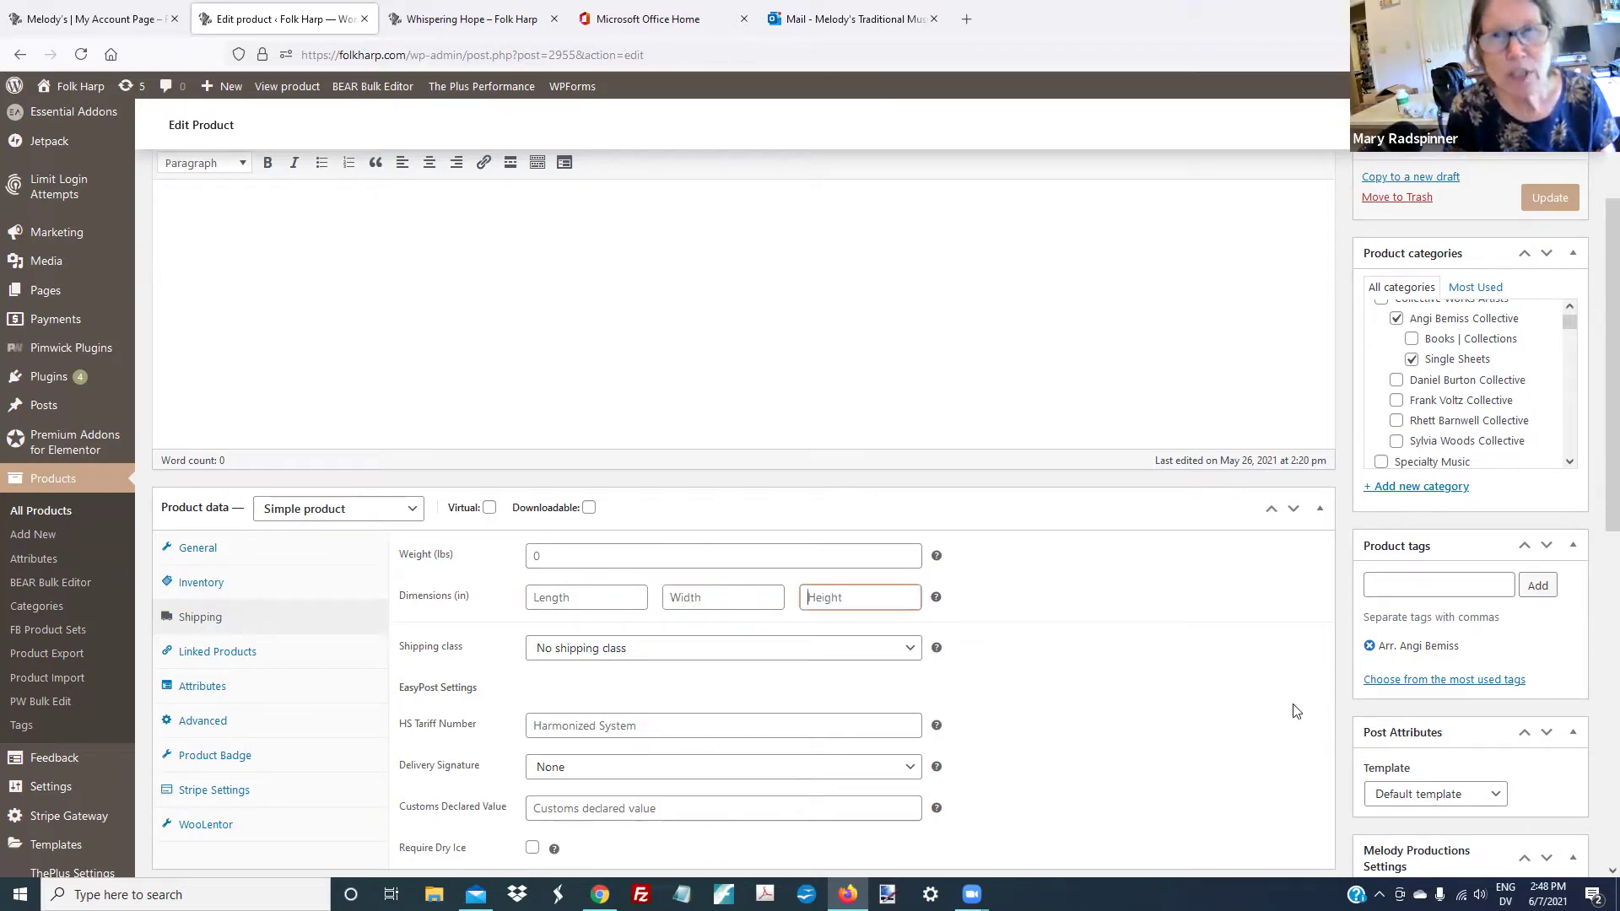
# Update the product to save the changes
pyautogui.scroll(-2, 1484, 709)
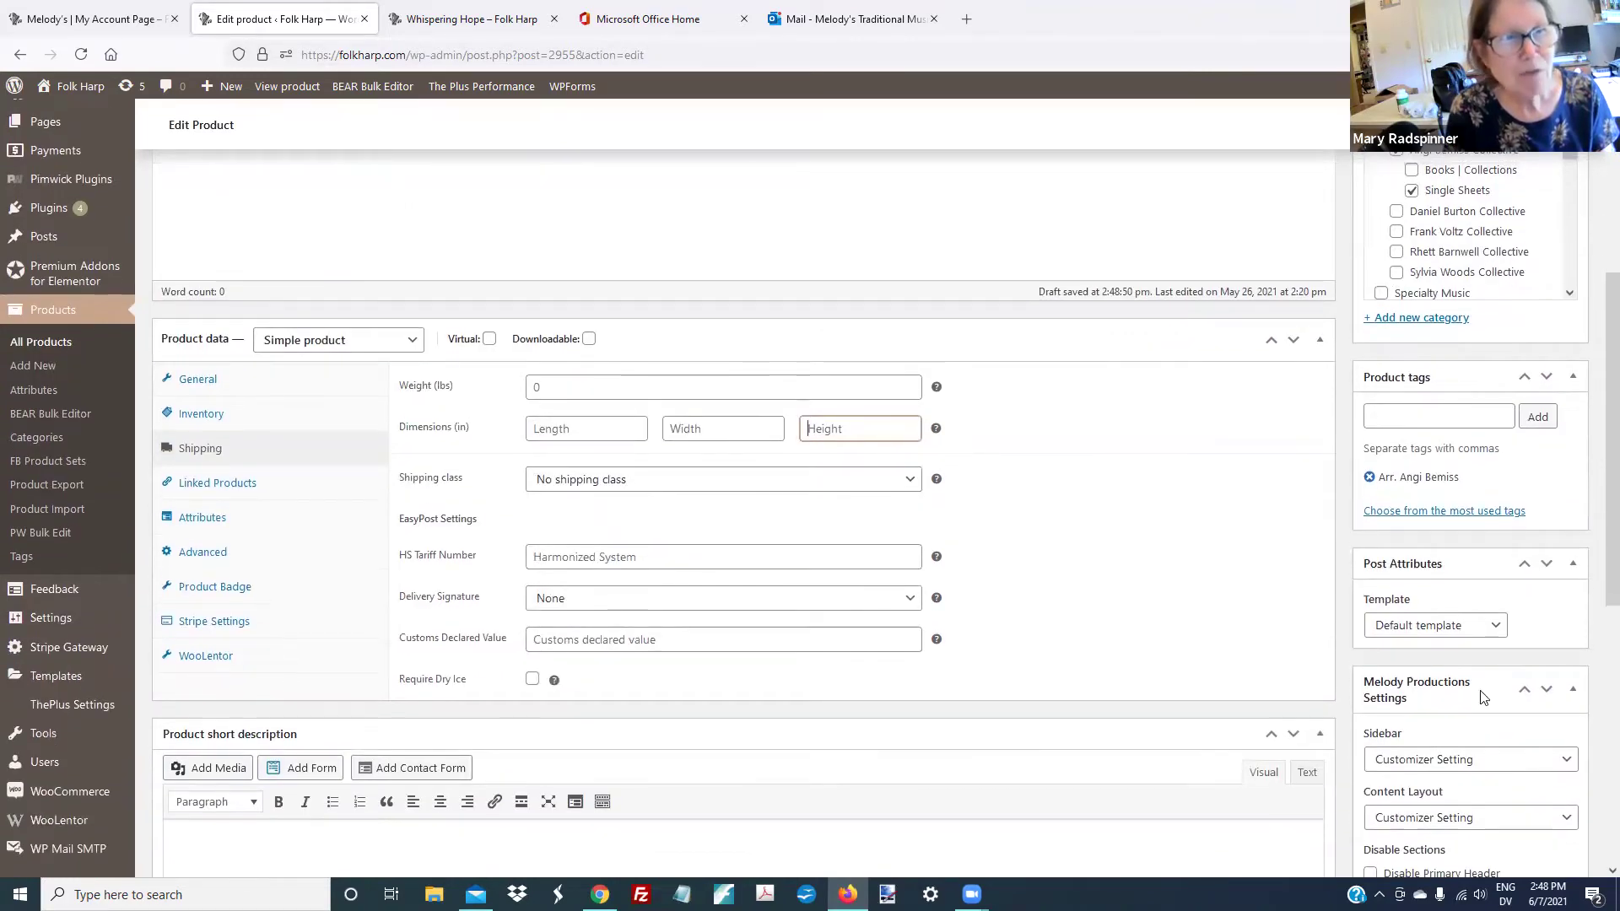
pyautogui.scroll(5, 1481, 691)
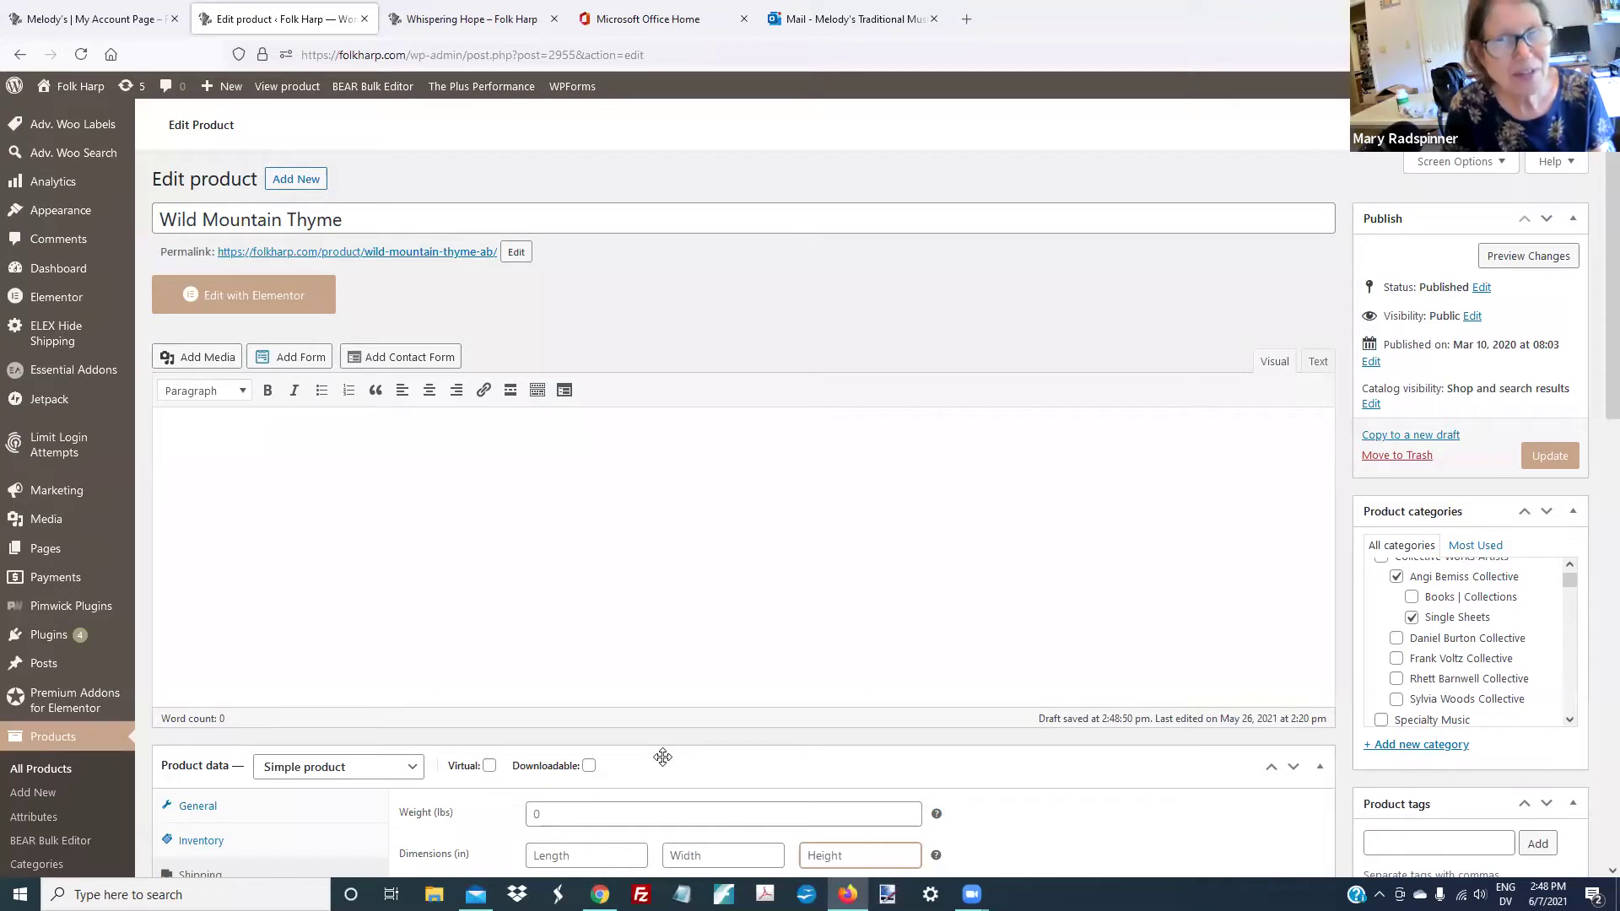
pyautogui.click(1549, 460)
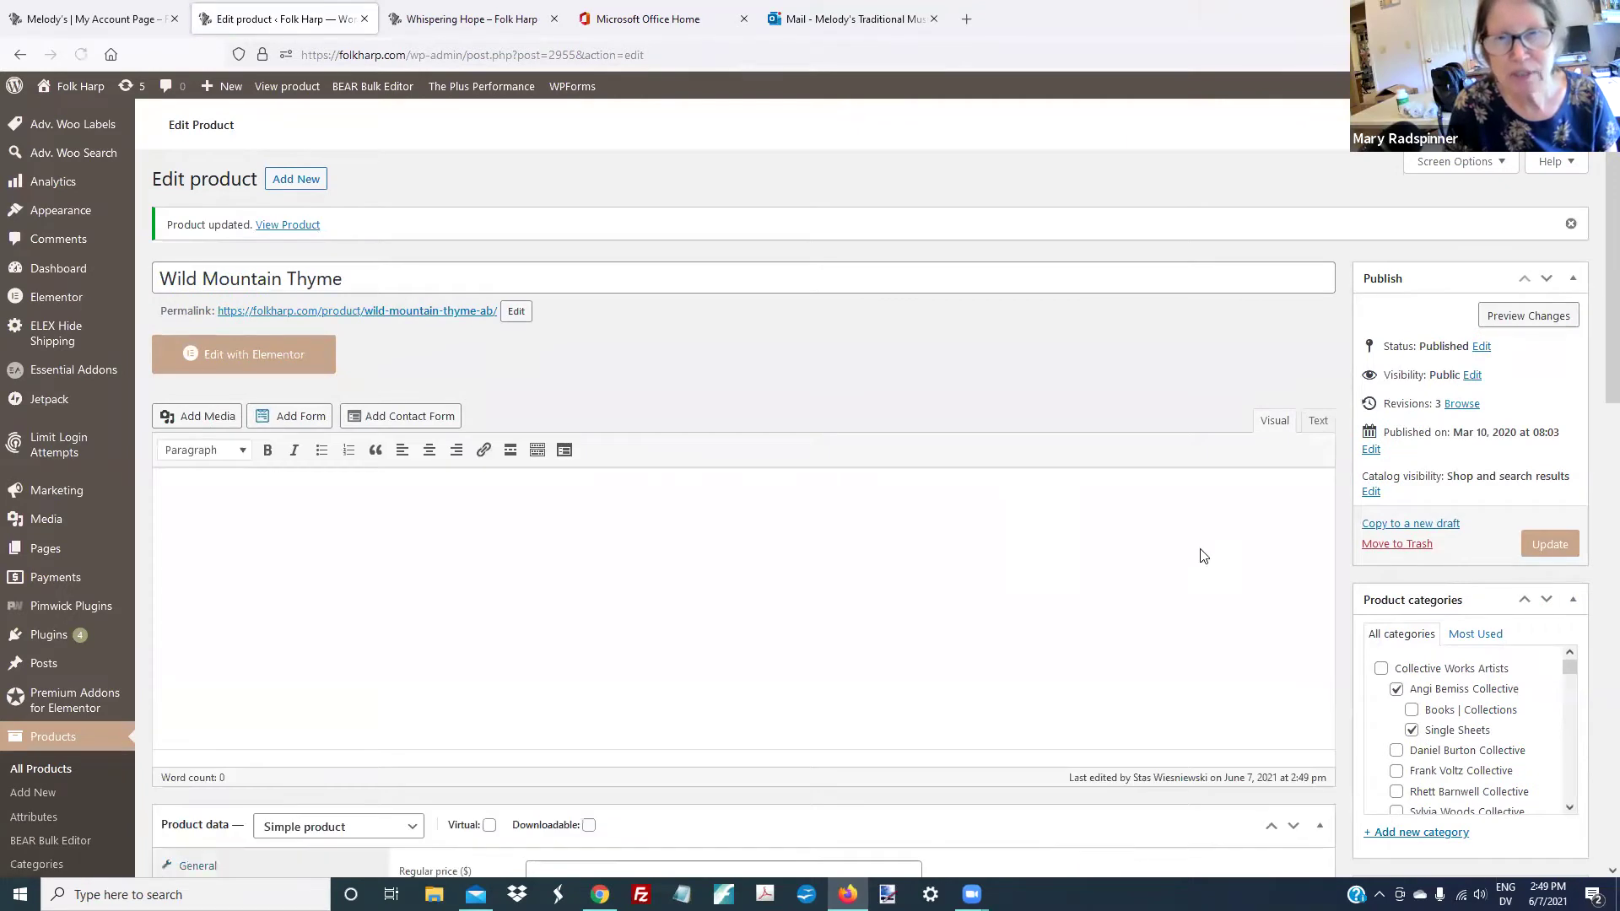
# Tick the Ethnic/Folk/Celtic PDF and Bemiss, Angi PDFs categories
pyautogui.scroll(-2, 1201, 553)
pyautogui.scroll(-5, 1506, 641)
pyautogui.scroll(-4, 1506, 638)
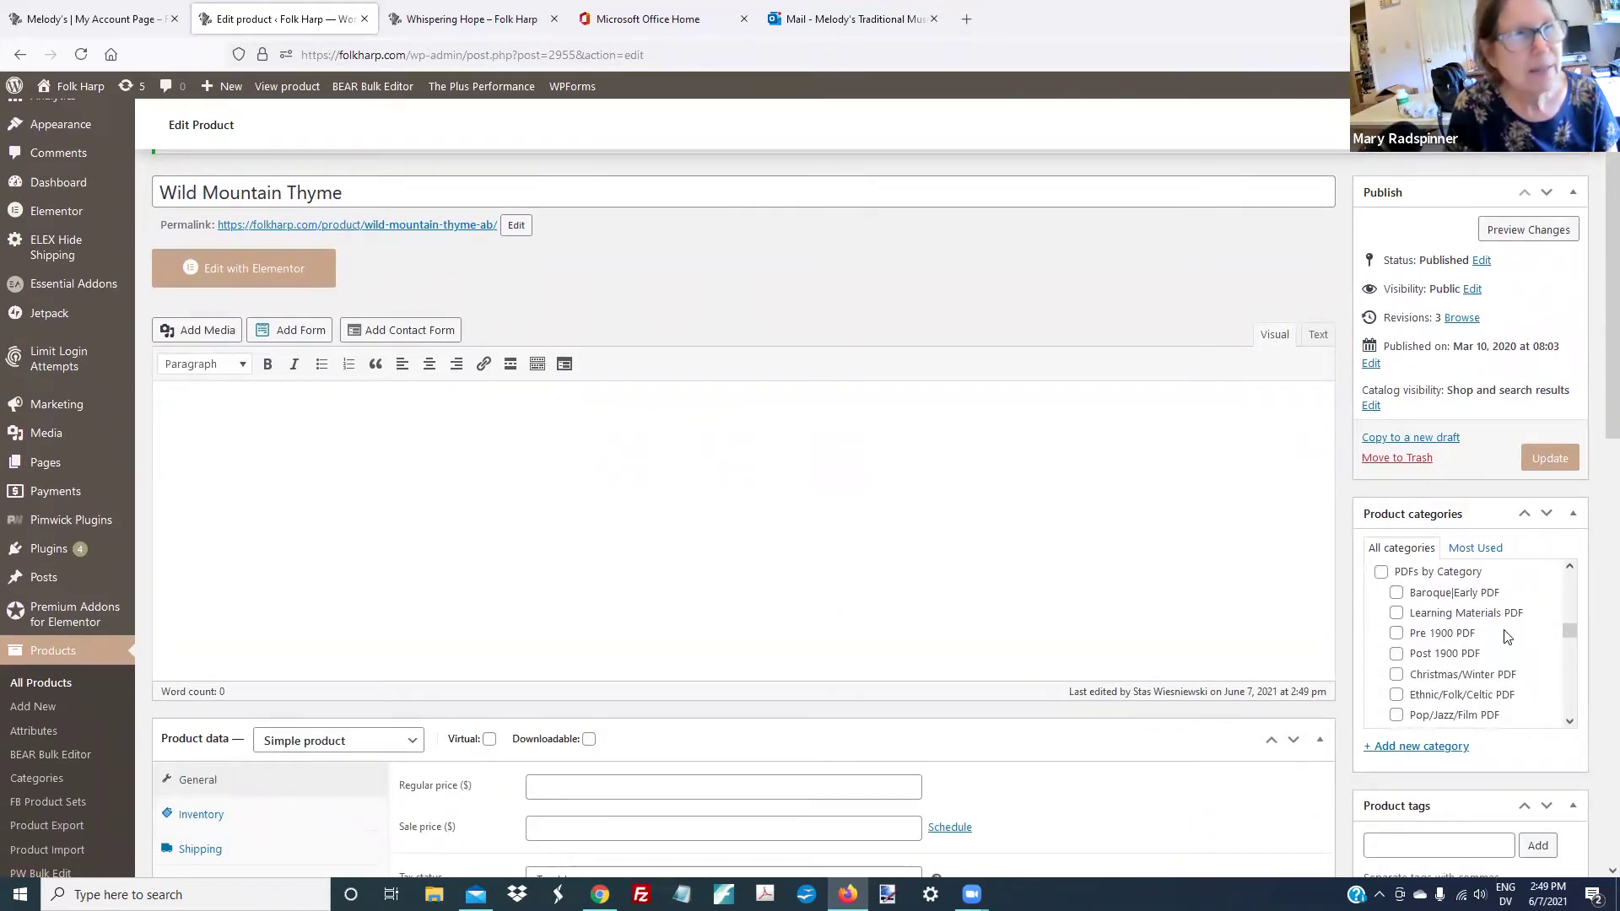
pyautogui.scroll(-2, 1506, 639)
pyautogui.click(1397, 608)
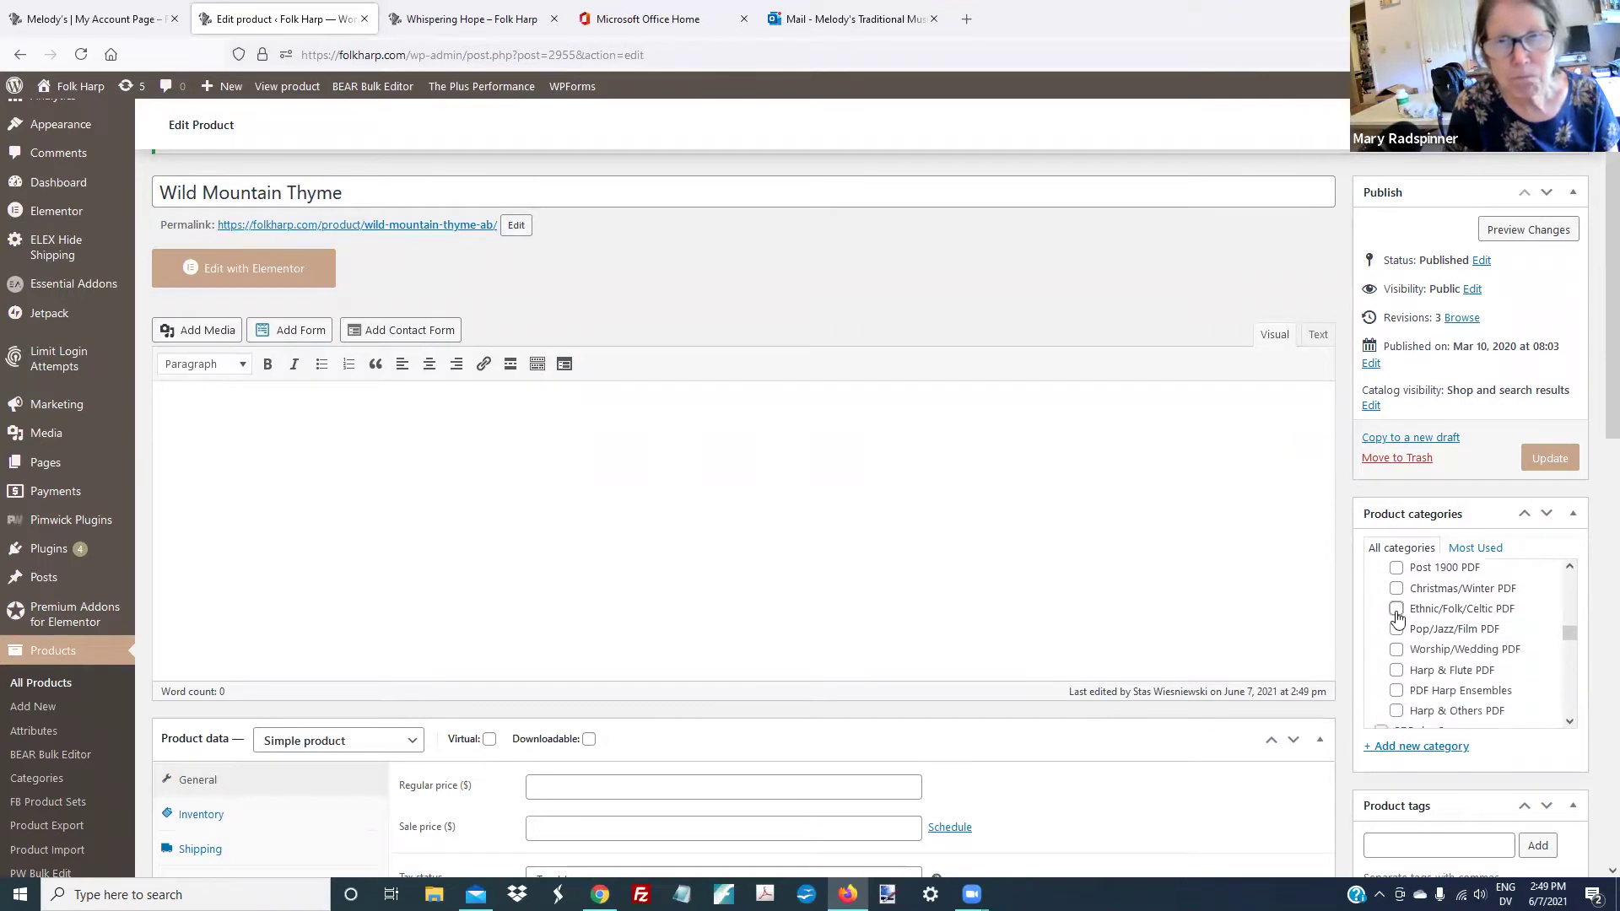
pyautogui.scroll(-2, 1496, 633)
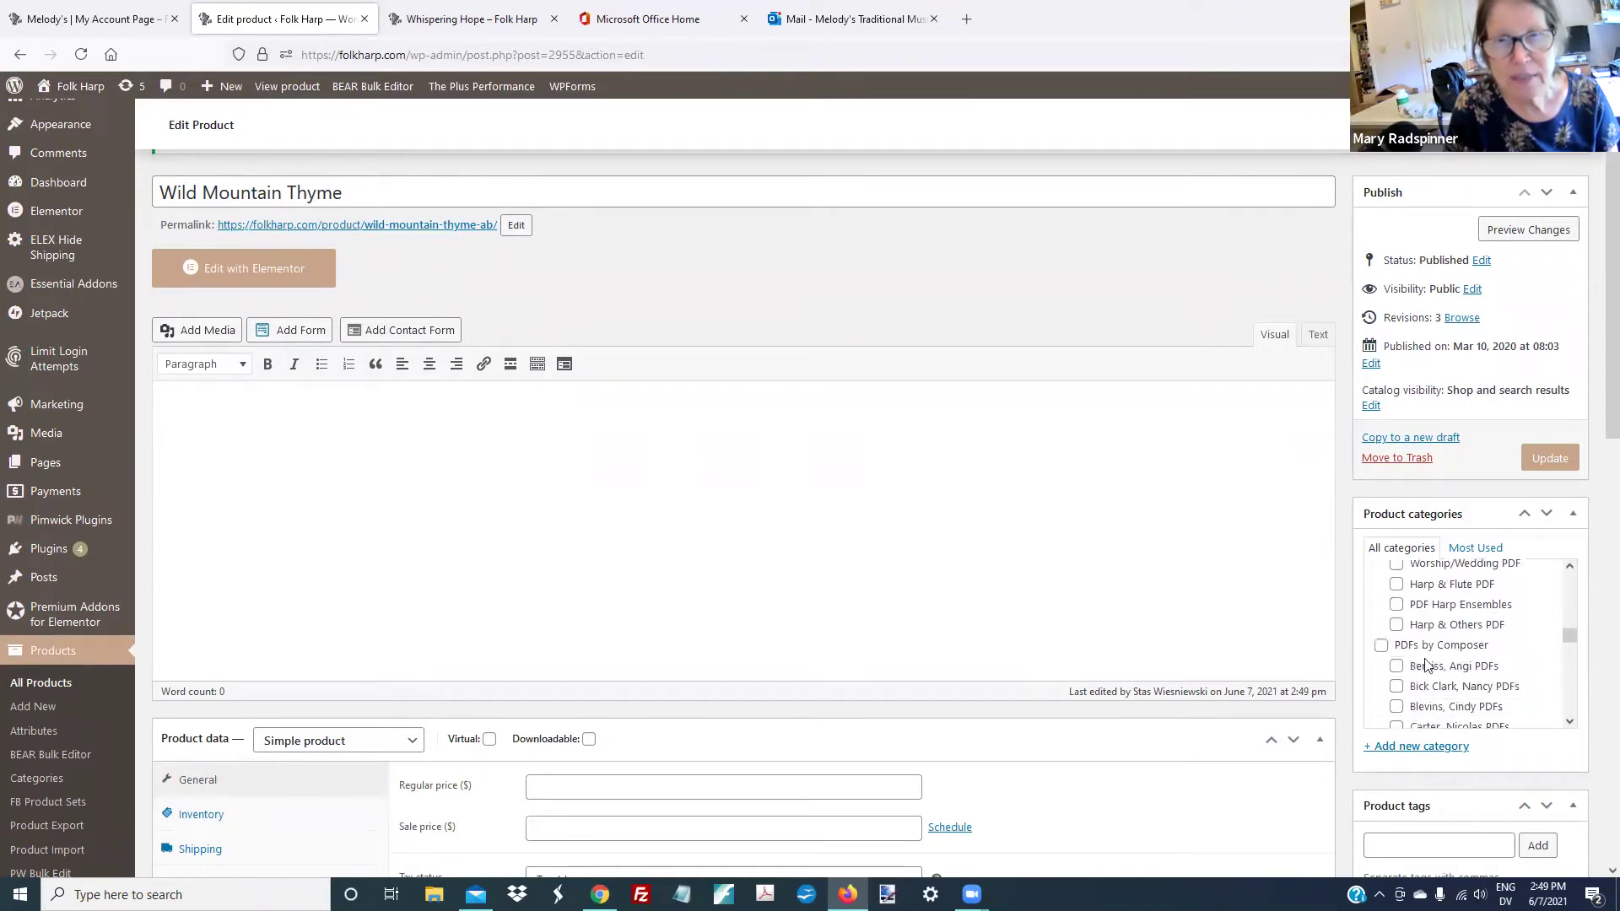
pyautogui.click(1397, 666)
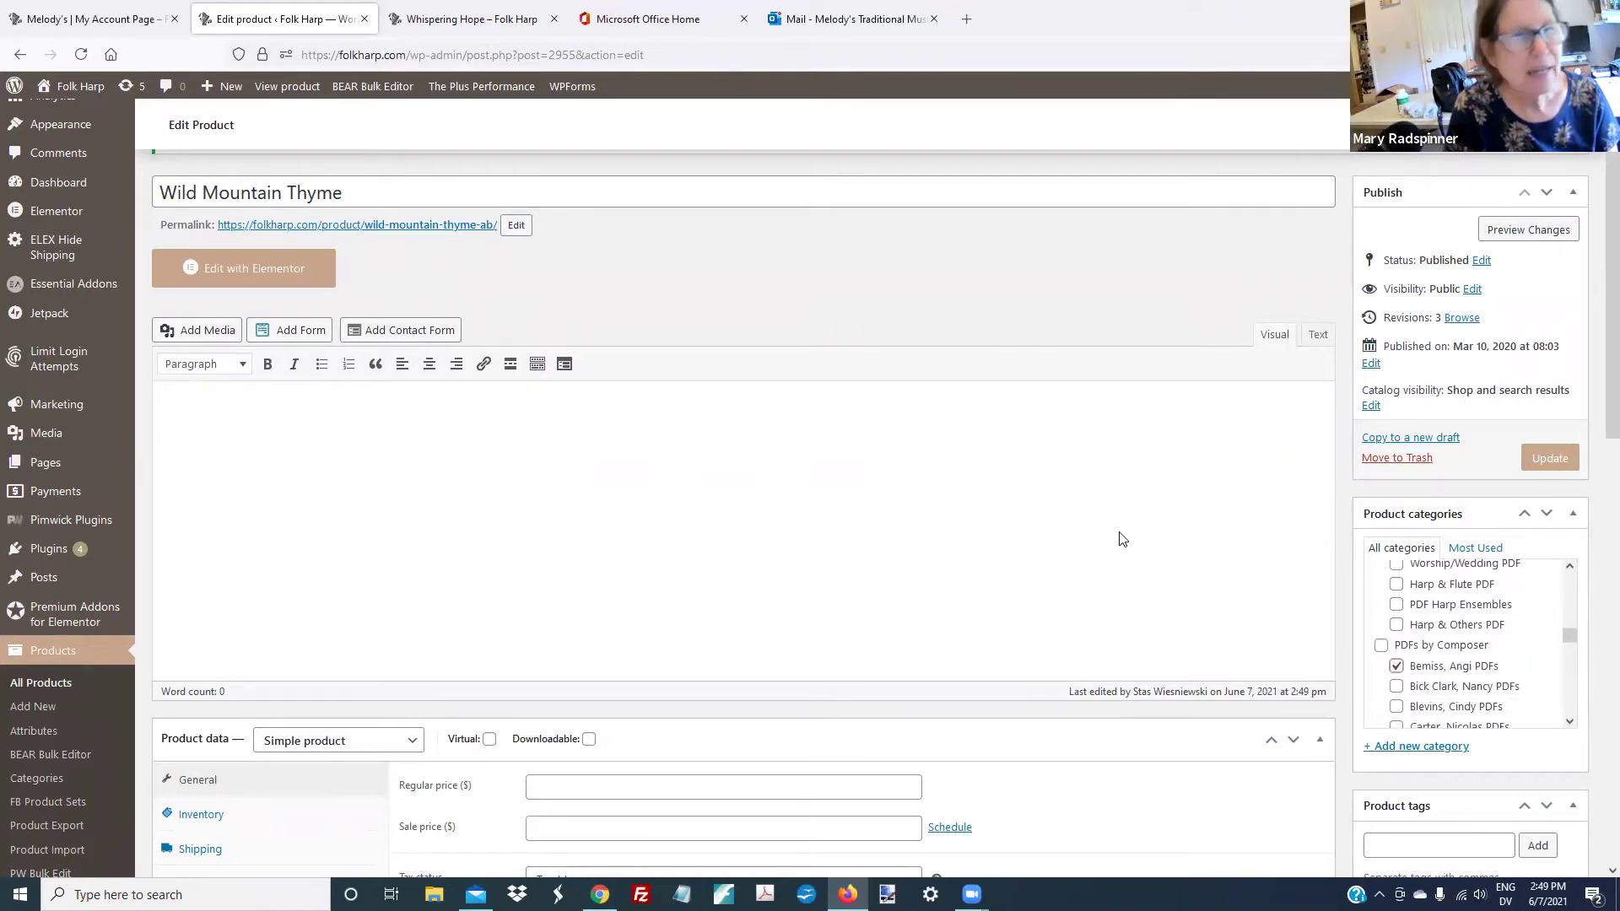
# Change the product type from Simple product to Variable product
pyautogui.scroll(-2, 826, 656)
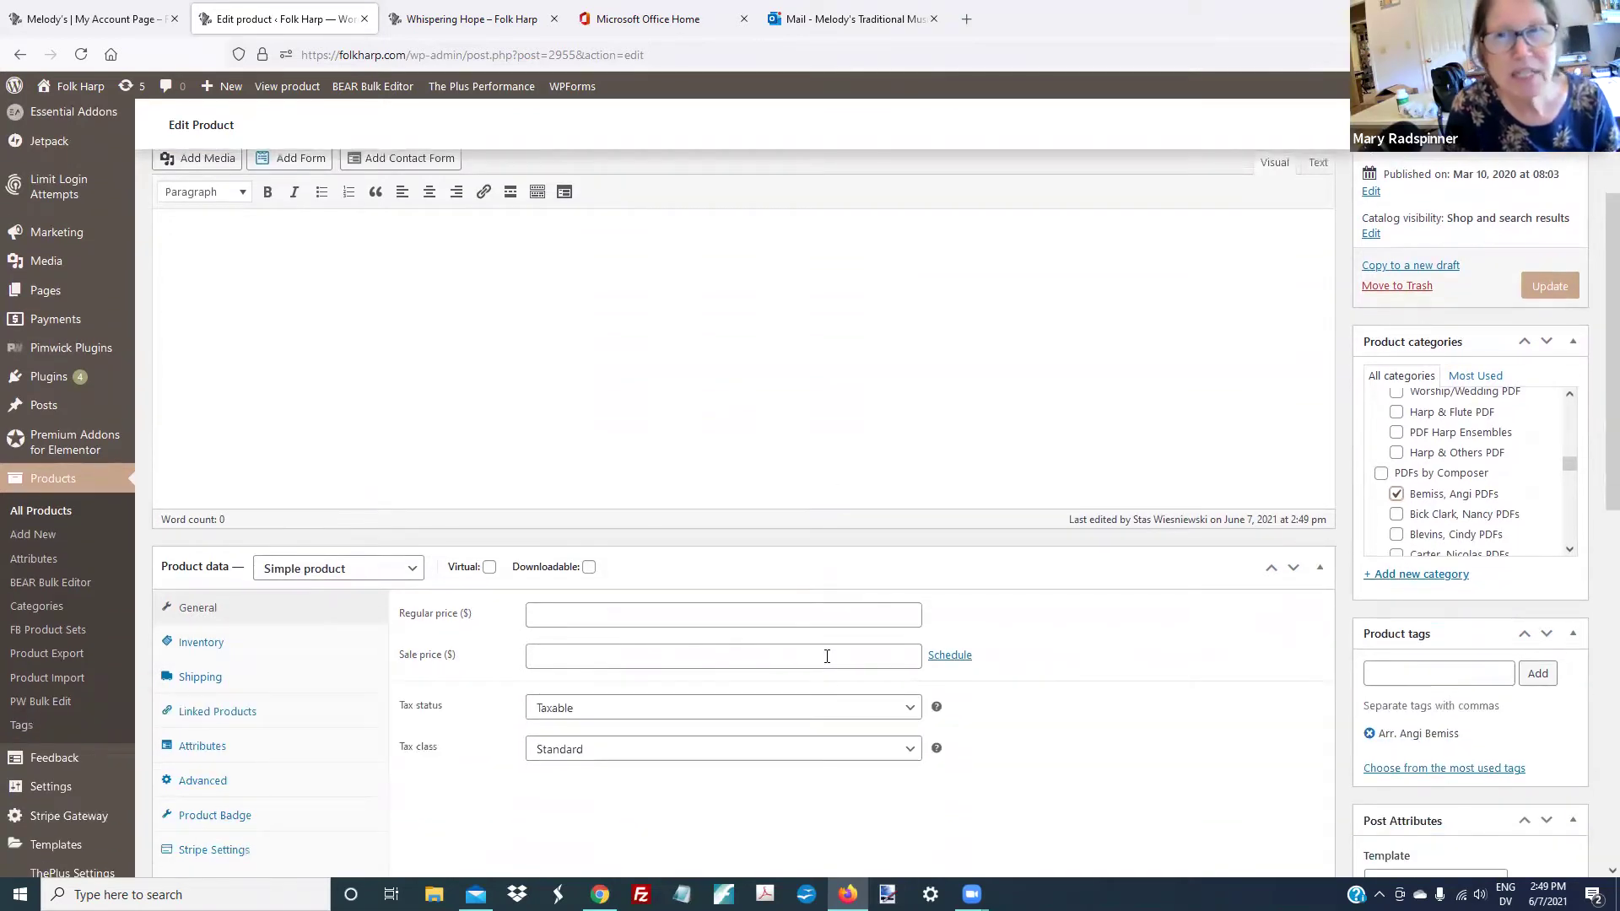
pyautogui.scroll(-1, 827, 658)
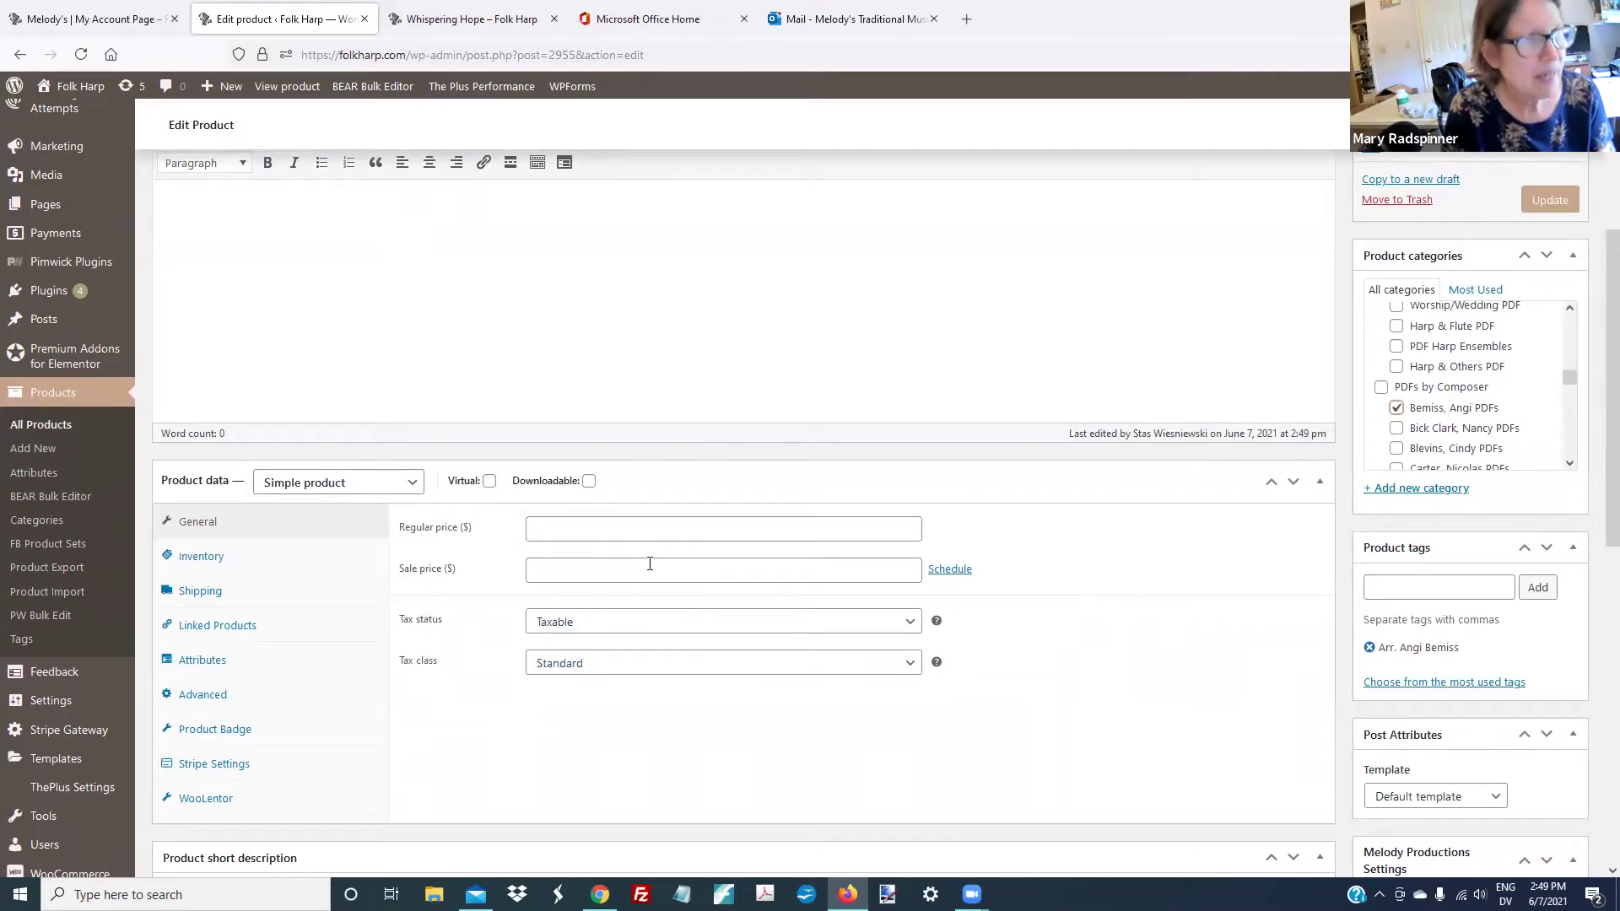
pyautogui.click(412, 485)
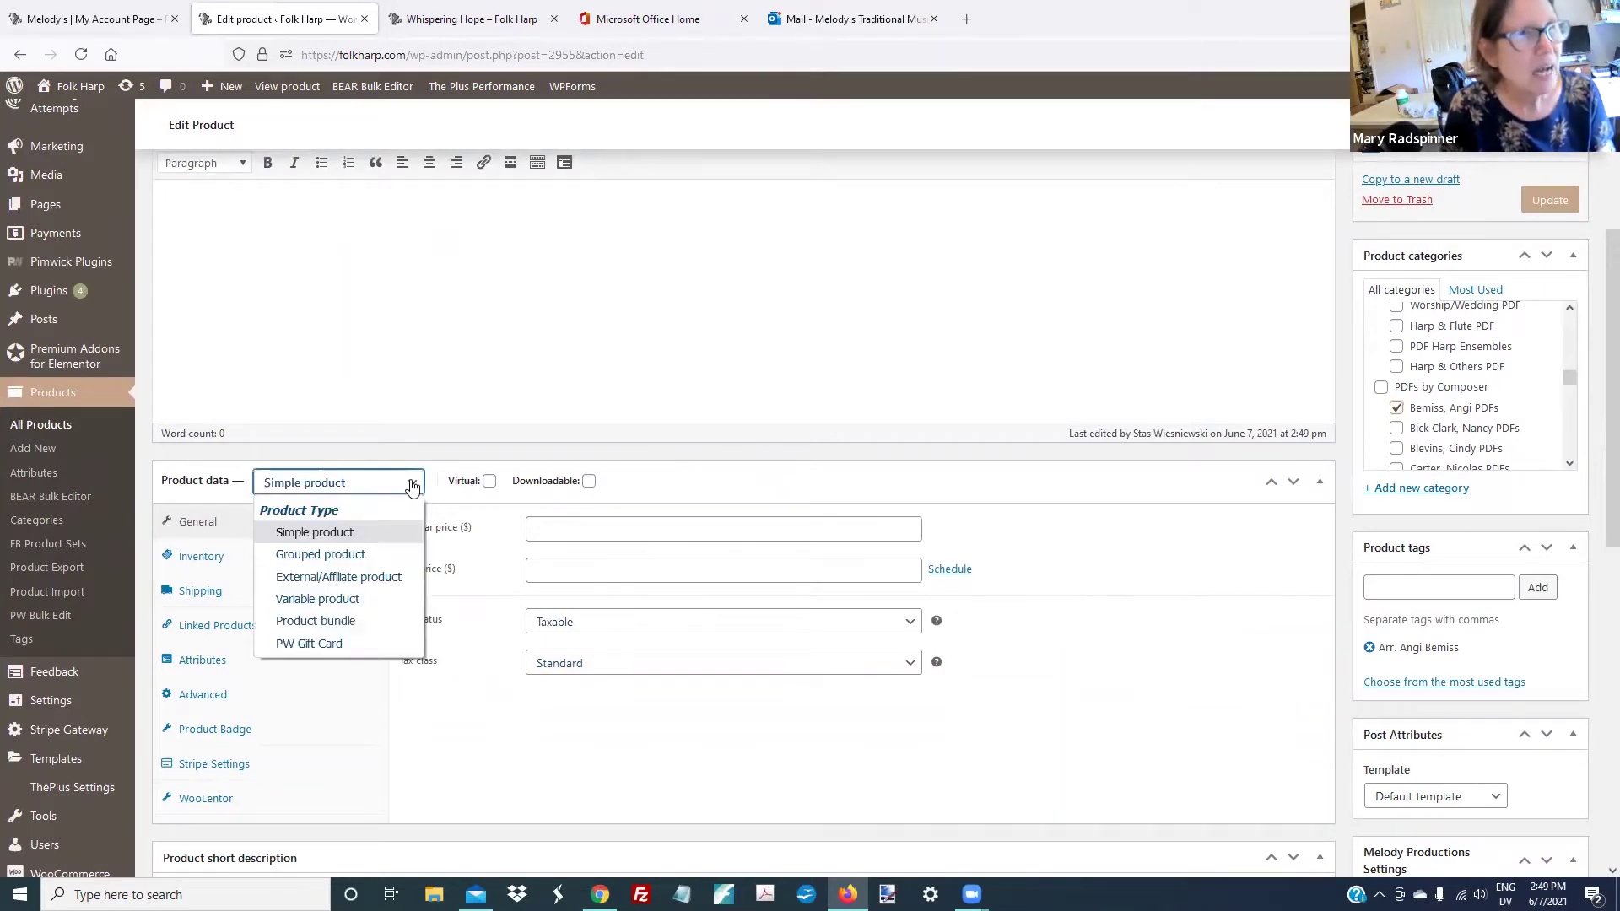
pyautogui.click(346, 599)
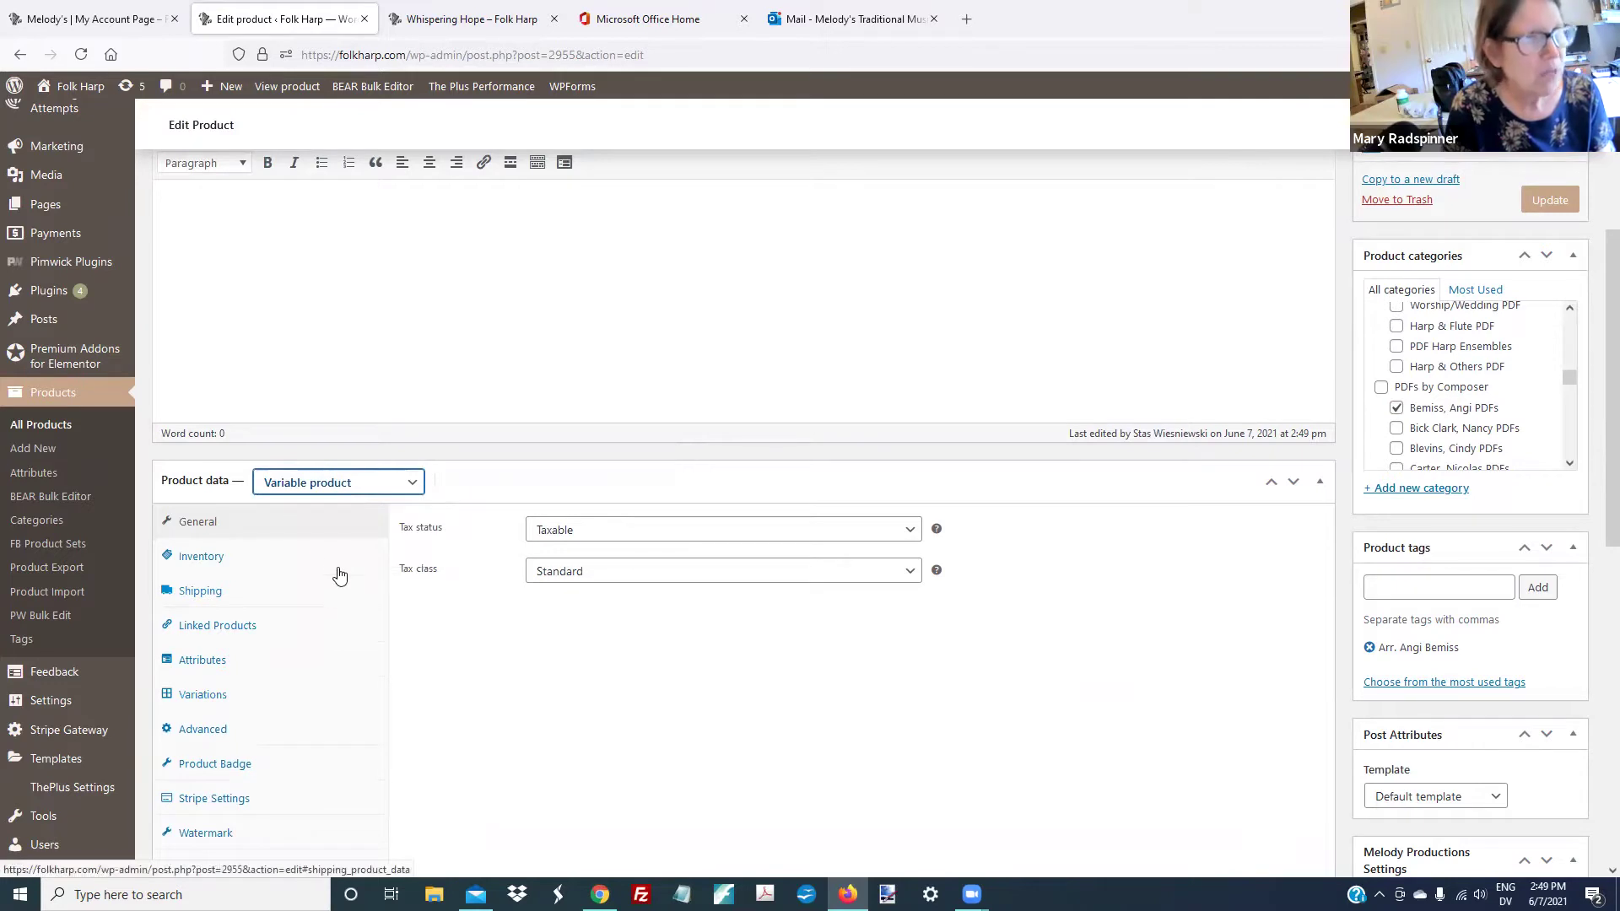
# Add the PDF-or-Paper-Book attribute with Download and Paper Version, used for variations, and save
pyautogui.click(197, 662)
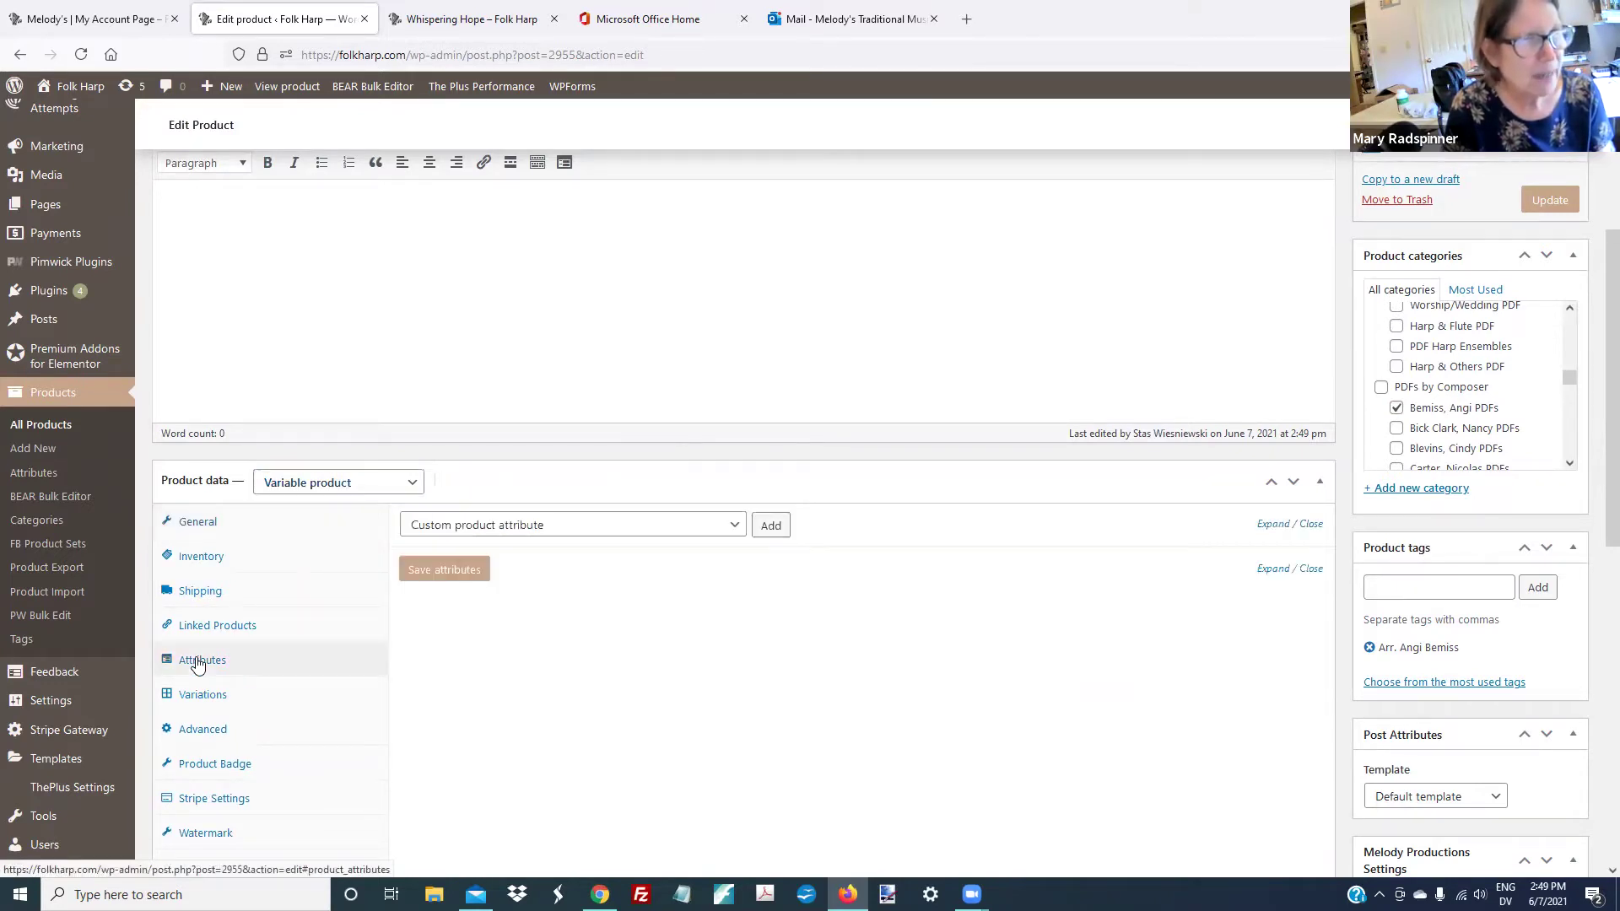
pyautogui.click(676, 528)
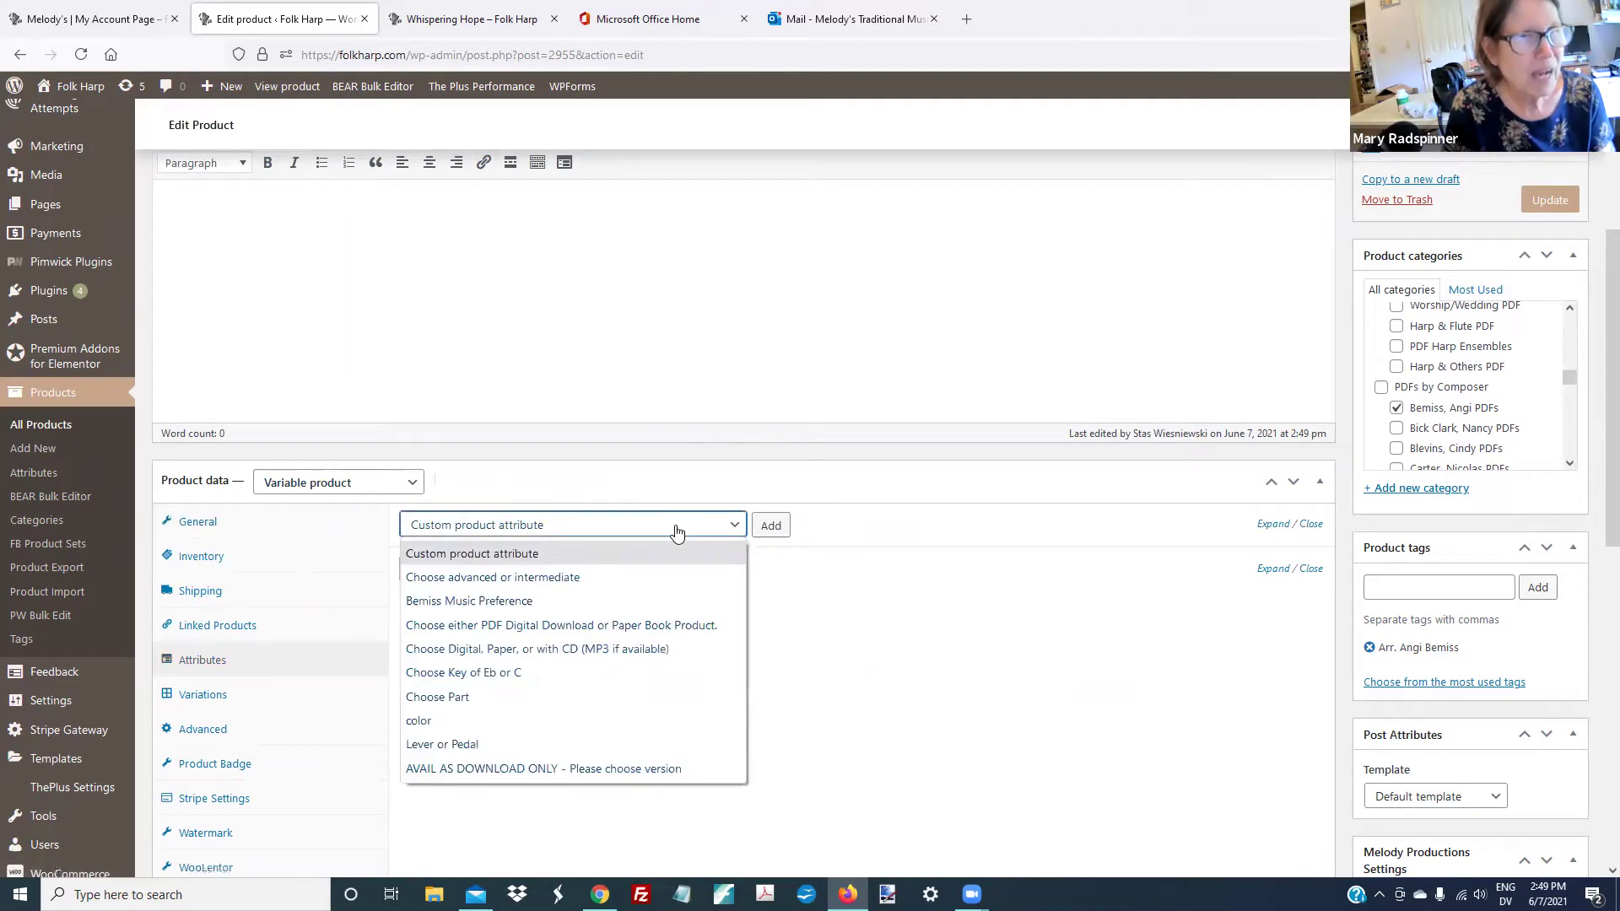
pyautogui.click(651, 625)
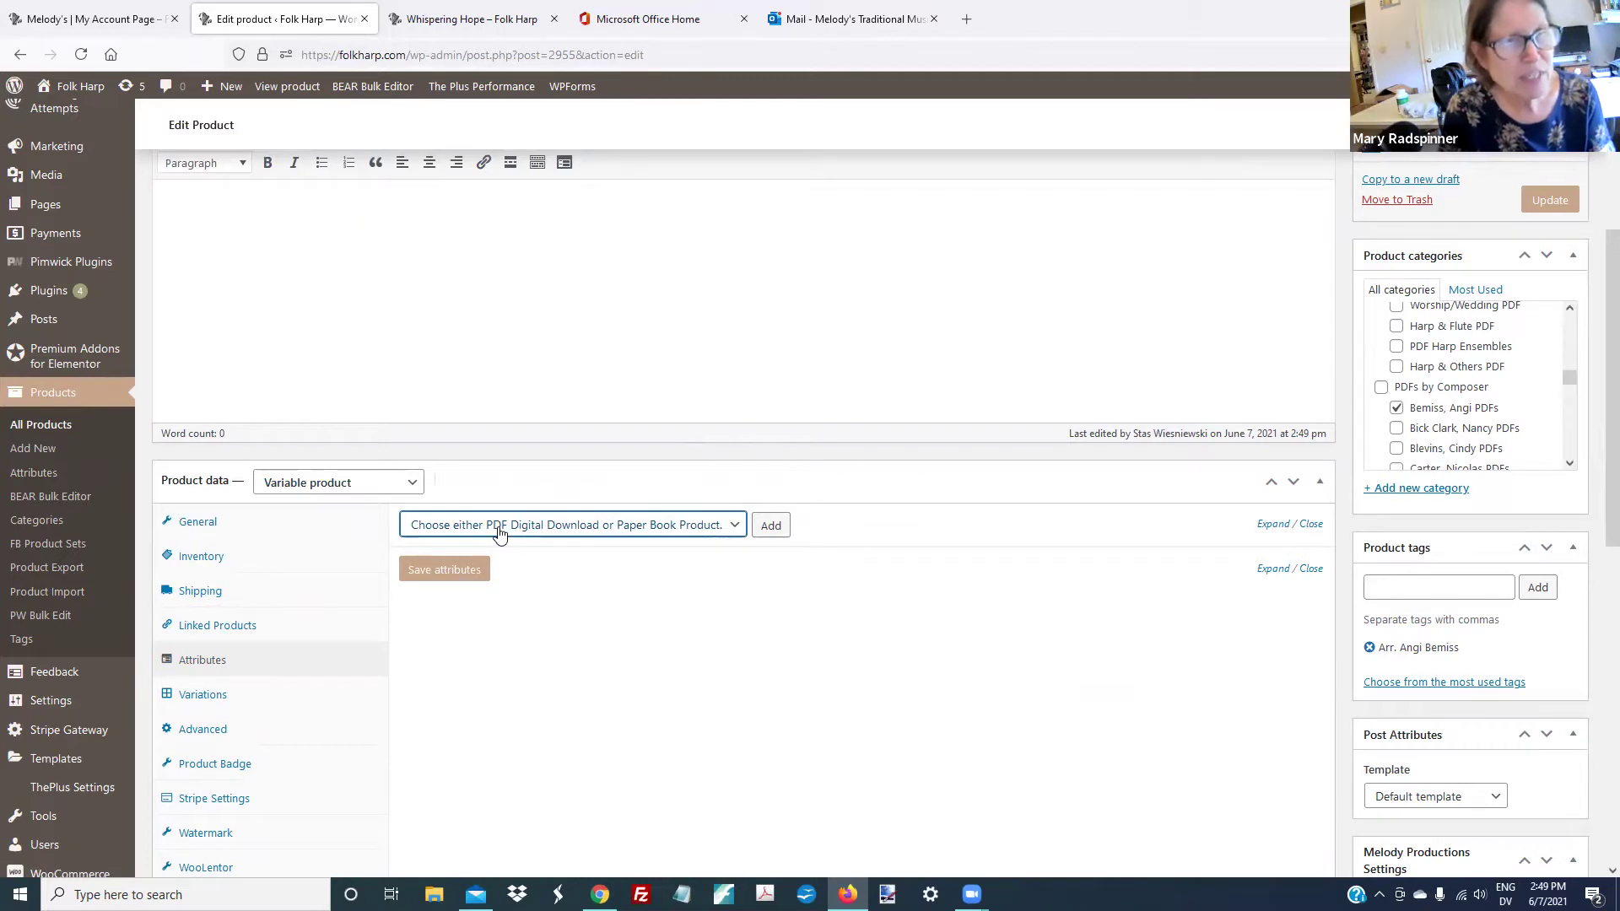
pyautogui.click(771, 527)
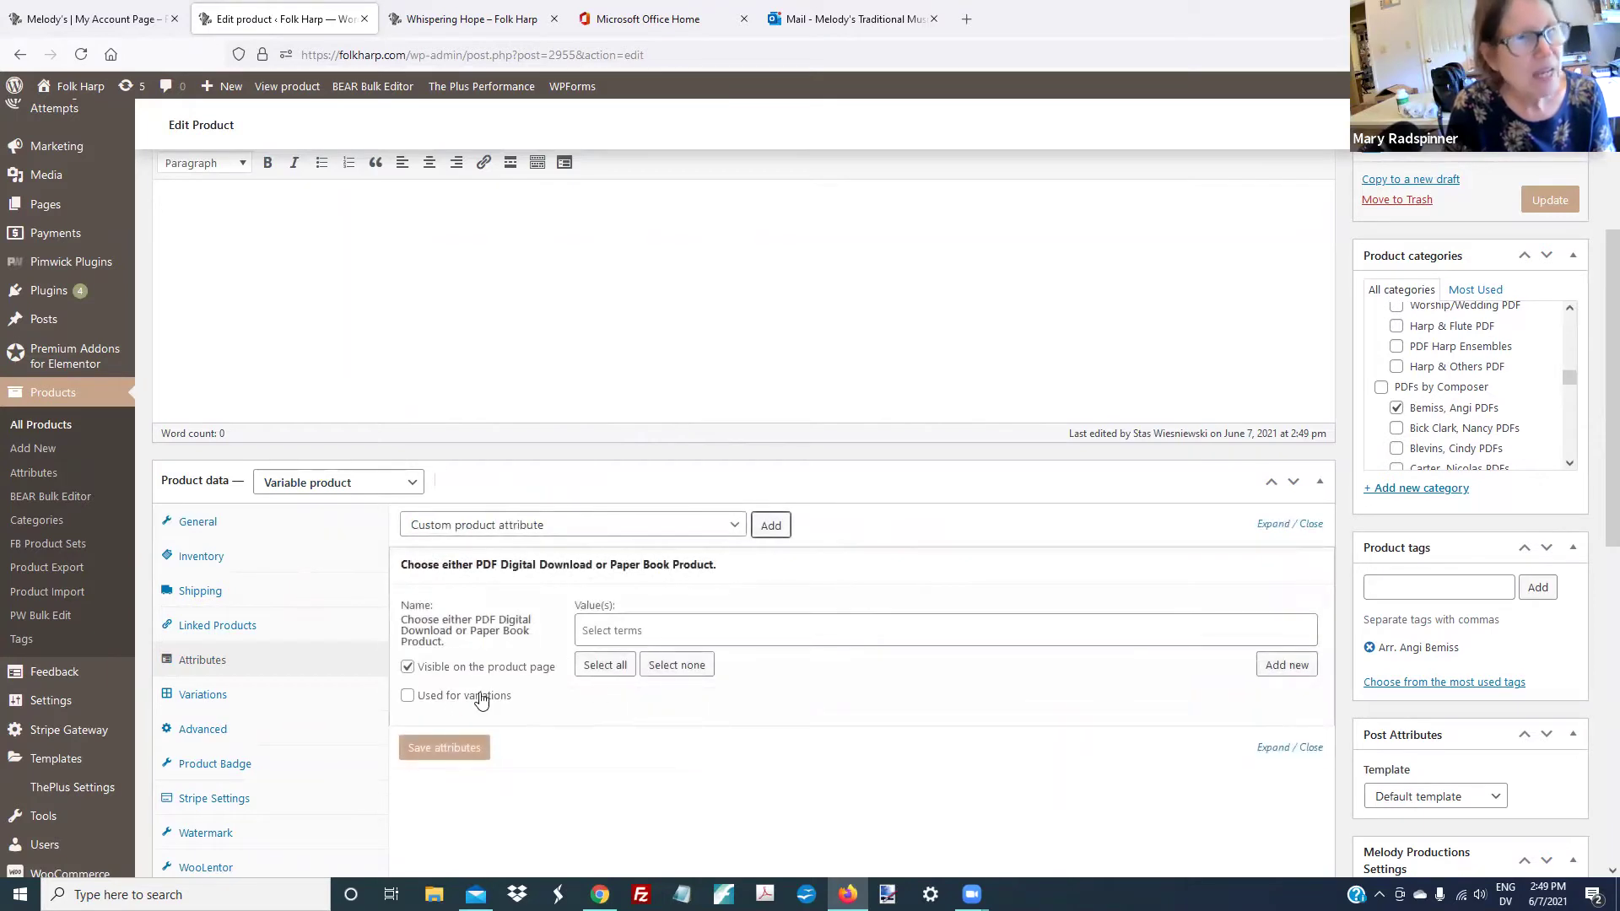
pyautogui.click(409, 699)
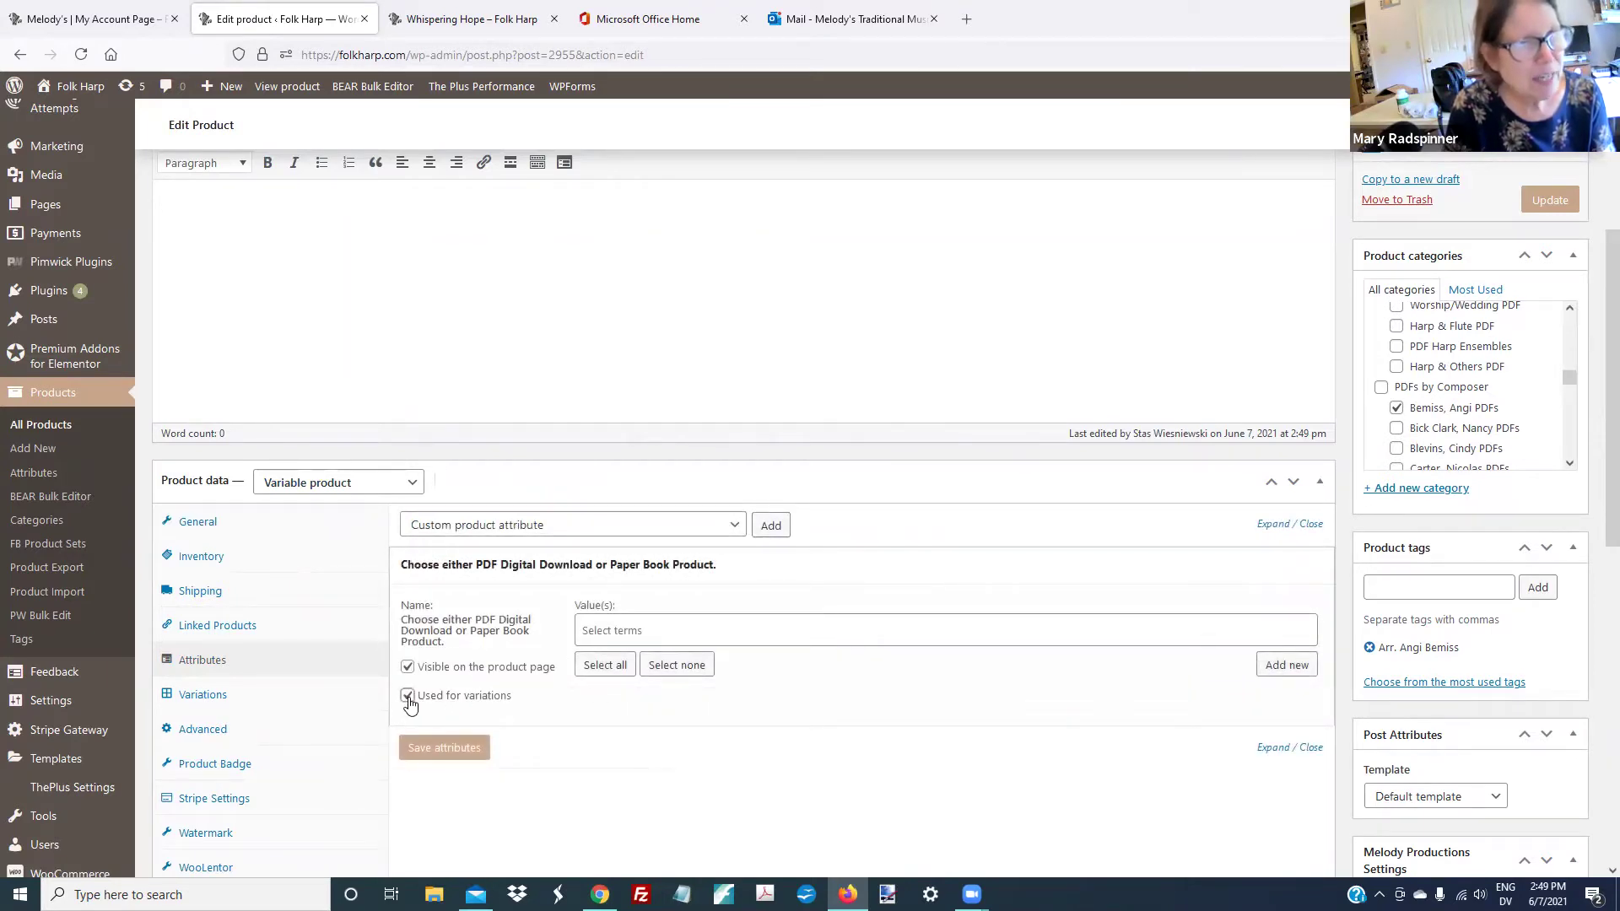
pyautogui.click(605, 671)
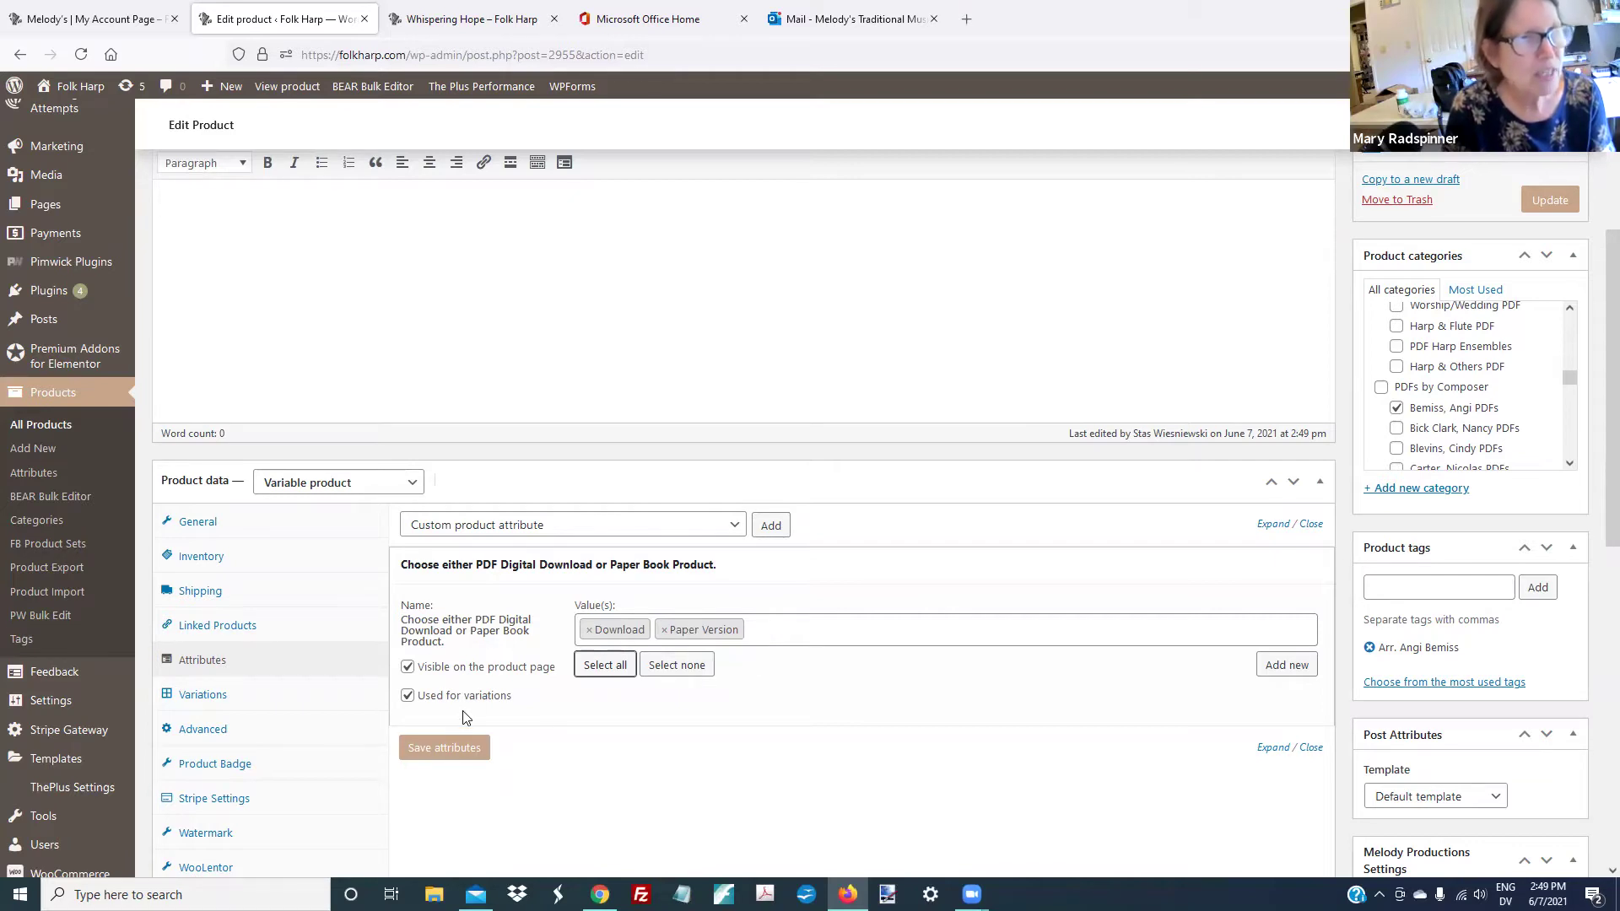
pyautogui.click(448, 748)
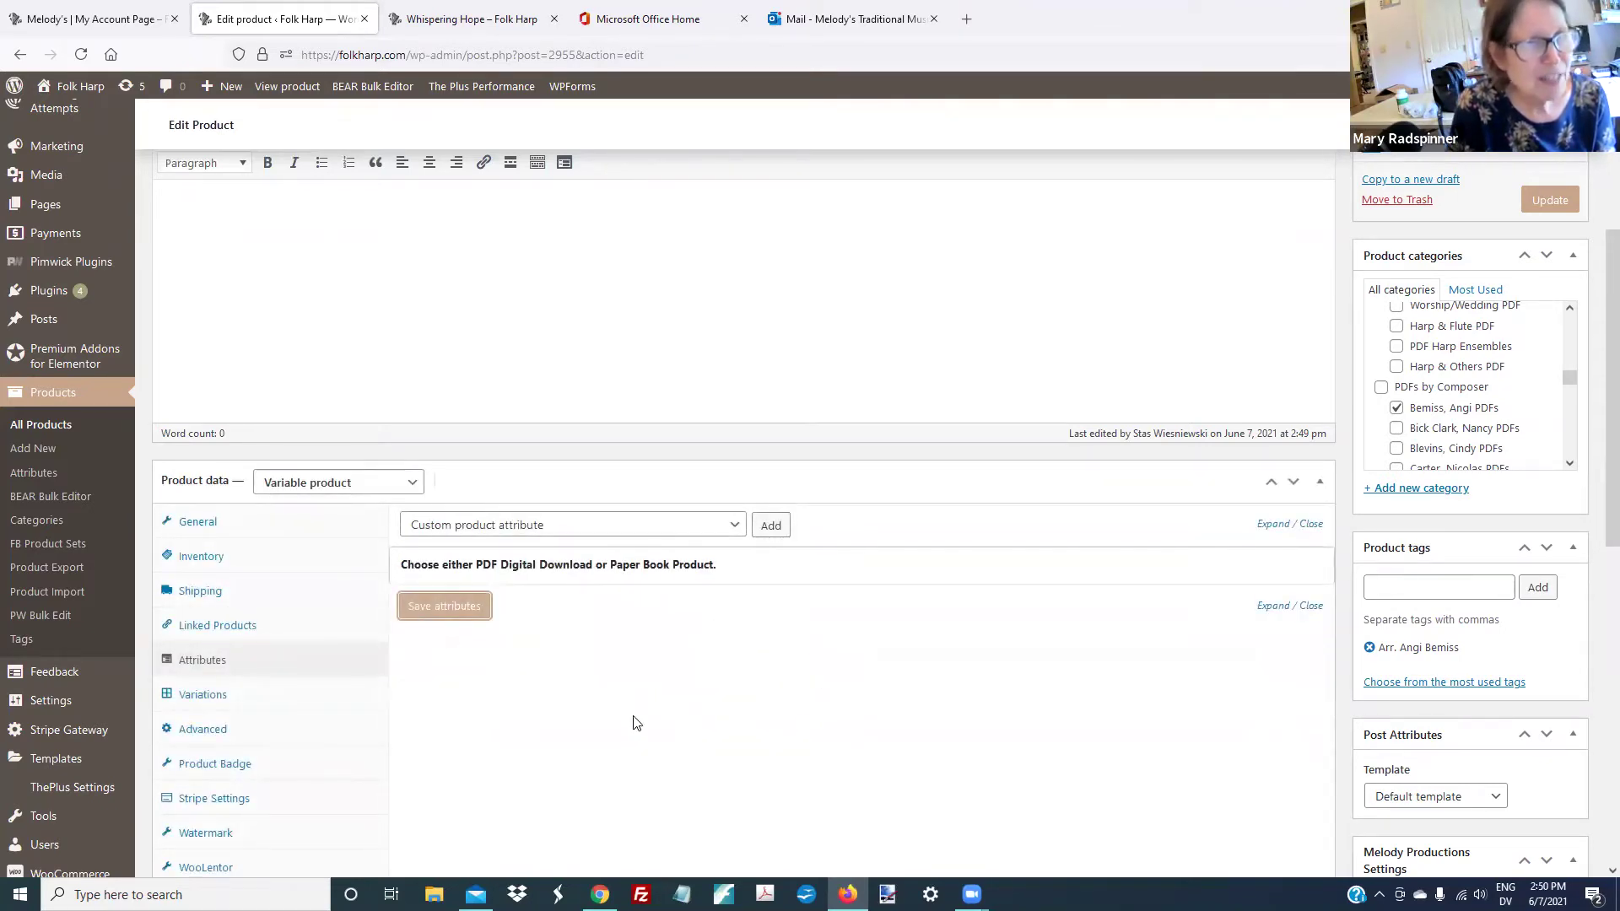
pyautogui.scroll(-1, 635, 725)
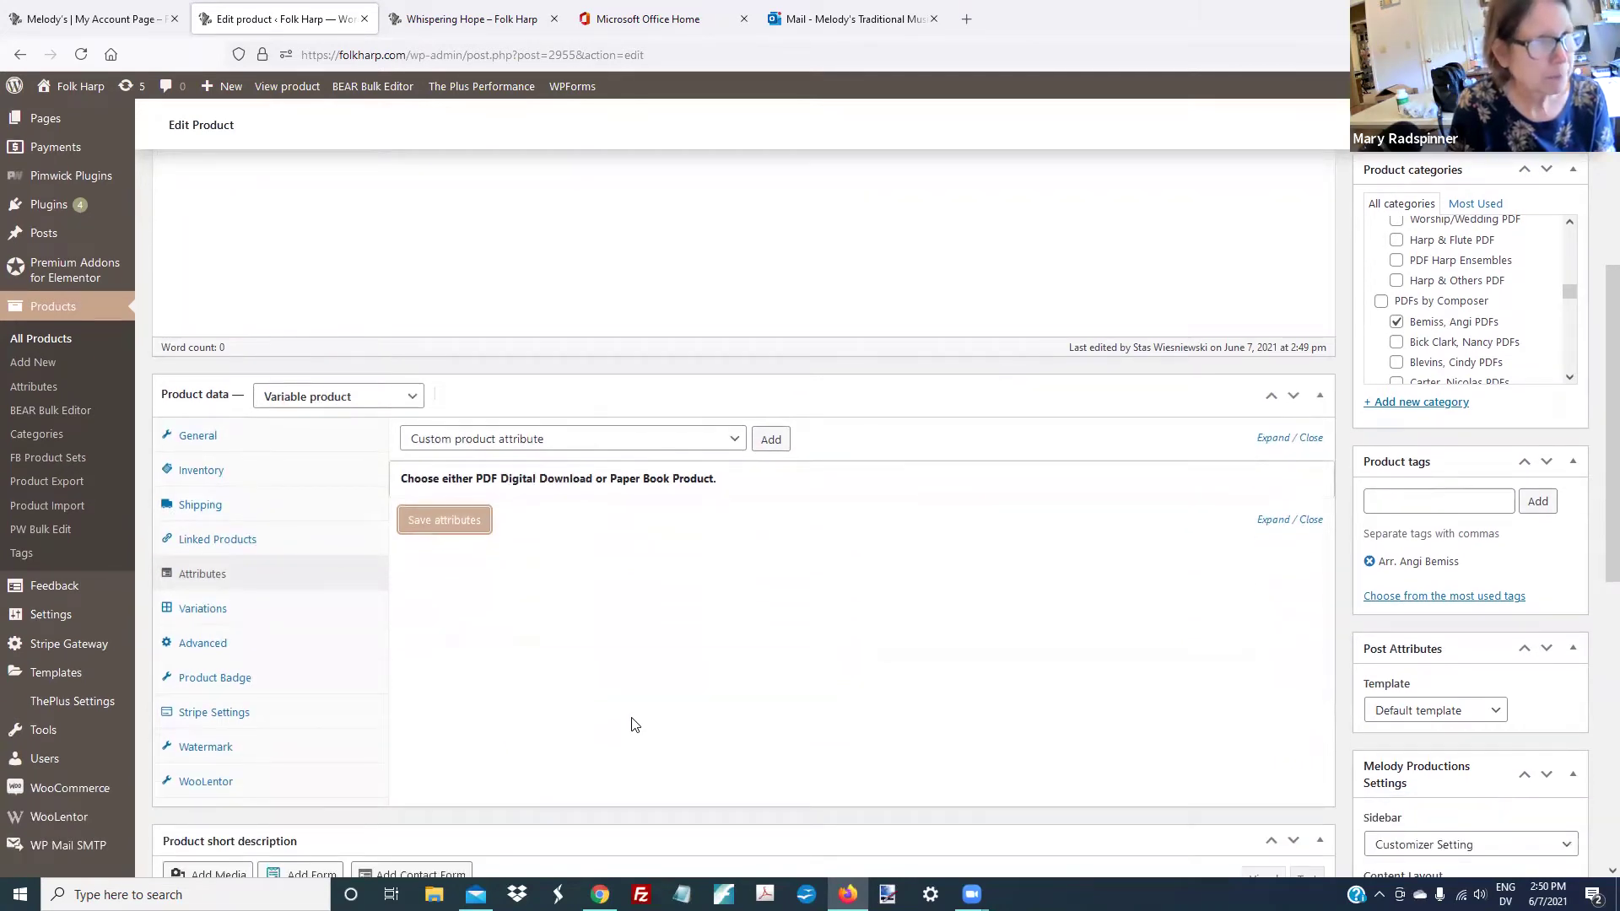
# Add two variations: #107631 as Paper Version and #107630 as Download
pyautogui.click(211, 615)
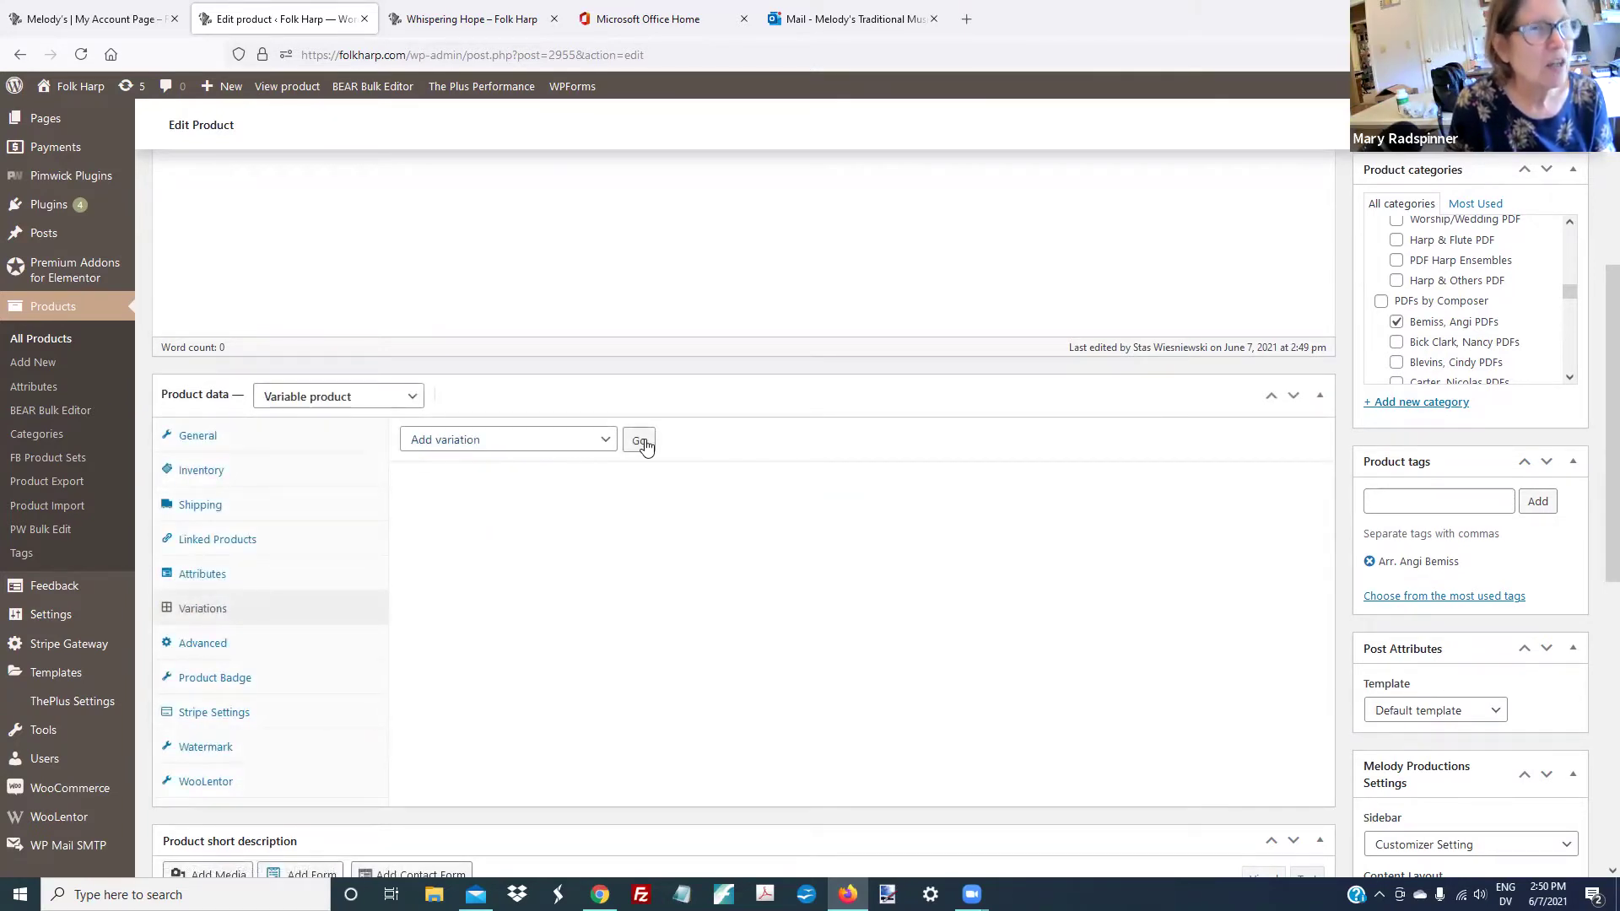
pyautogui.click(641, 442)
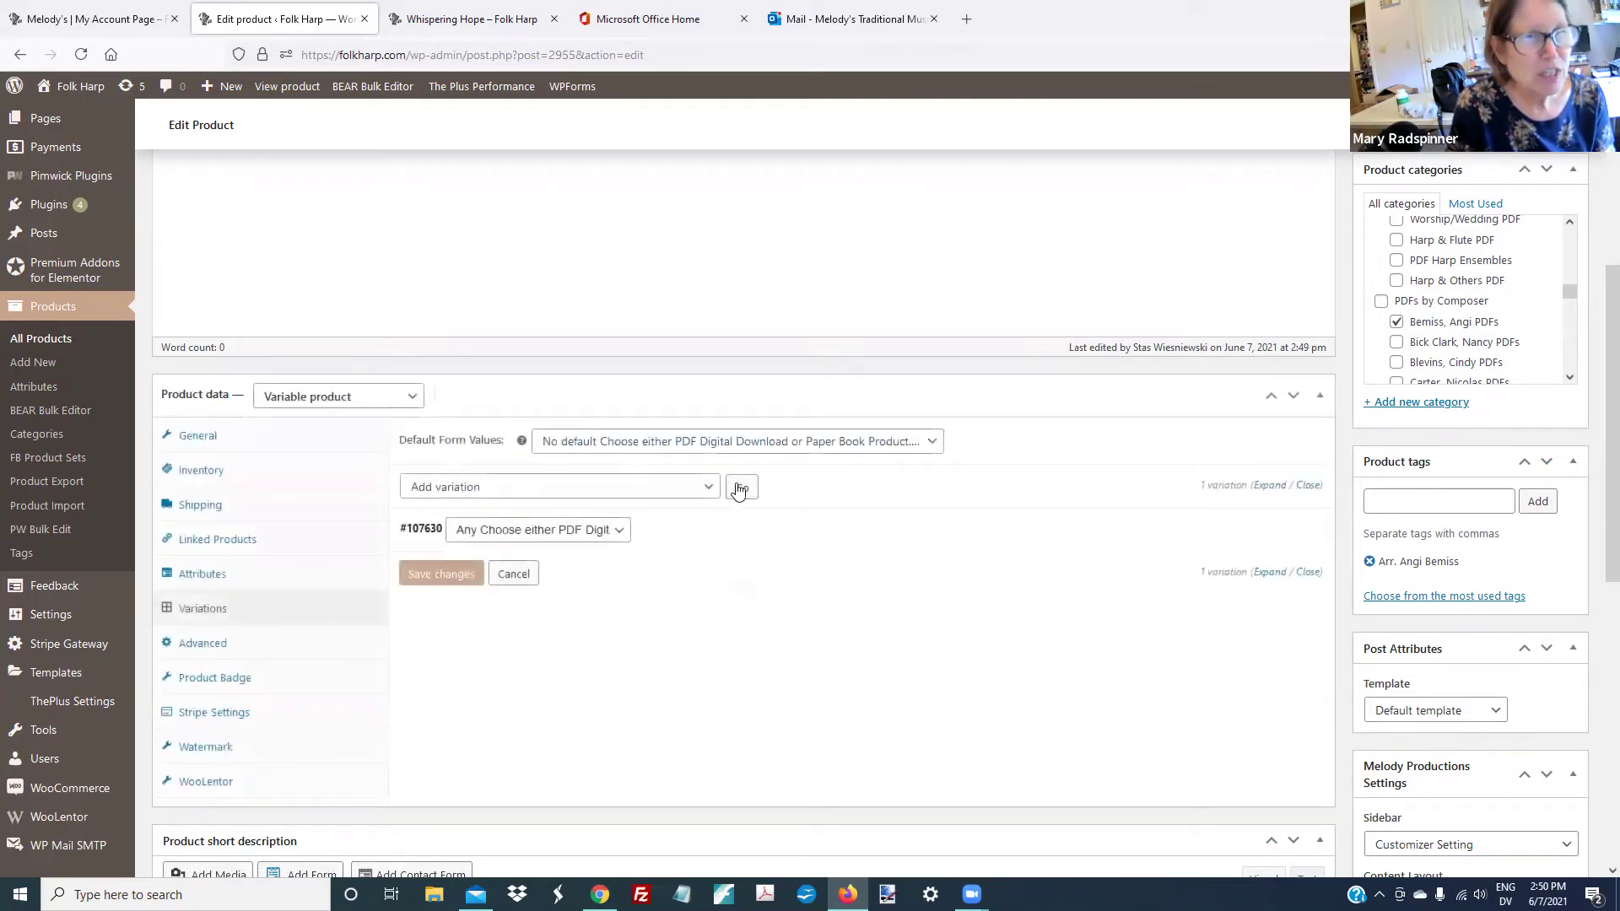
pyautogui.click(740, 489)
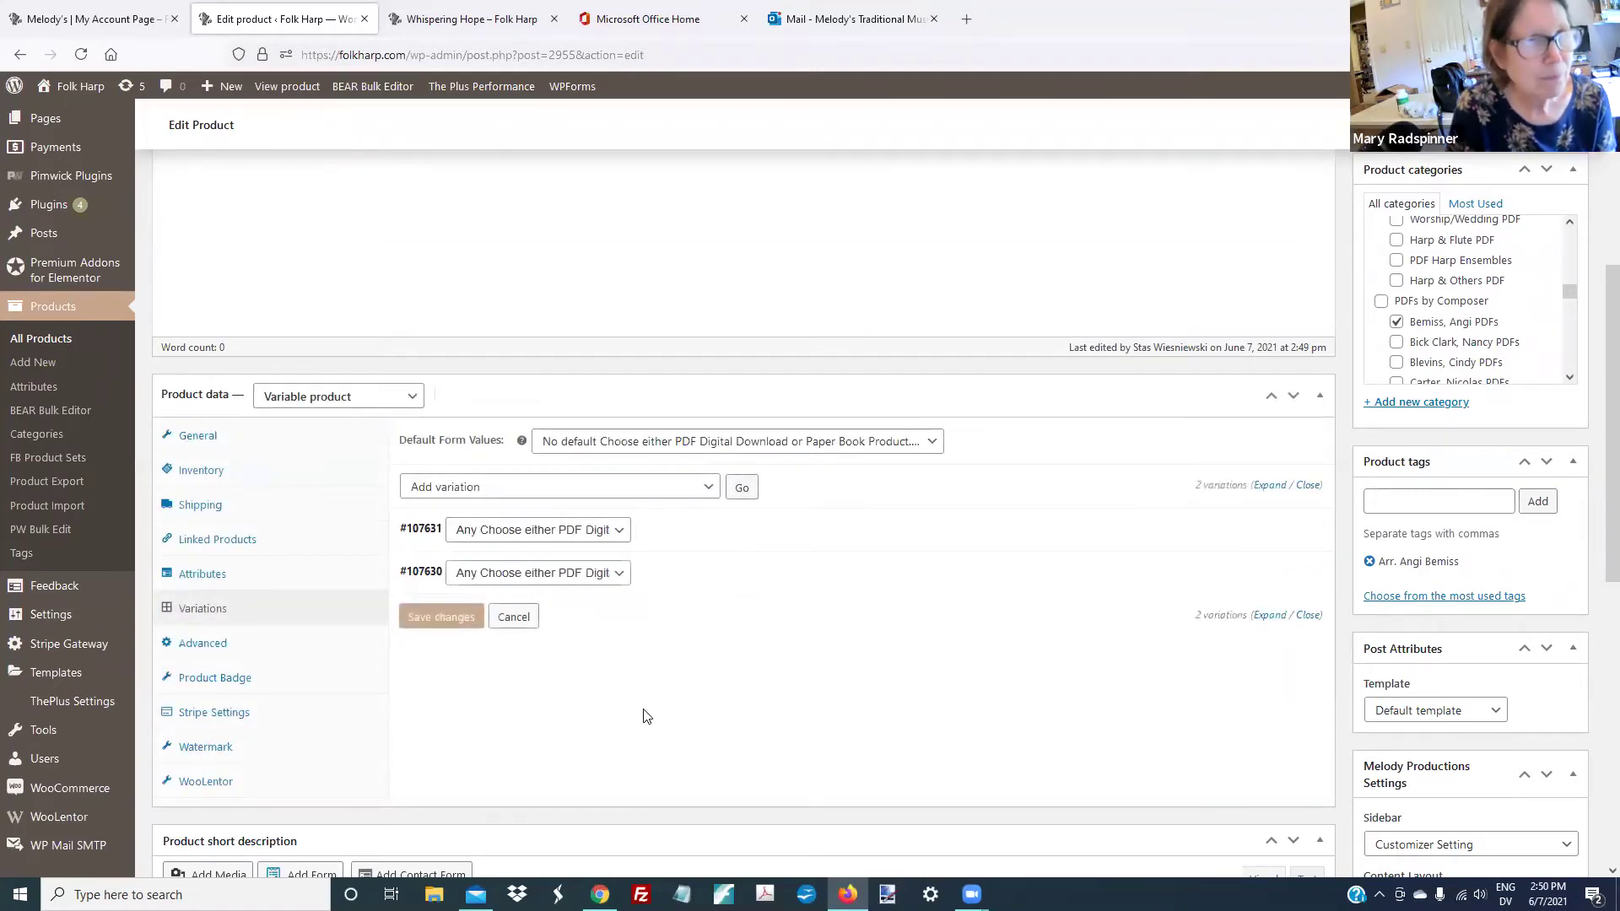
pyautogui.click(619, 537)
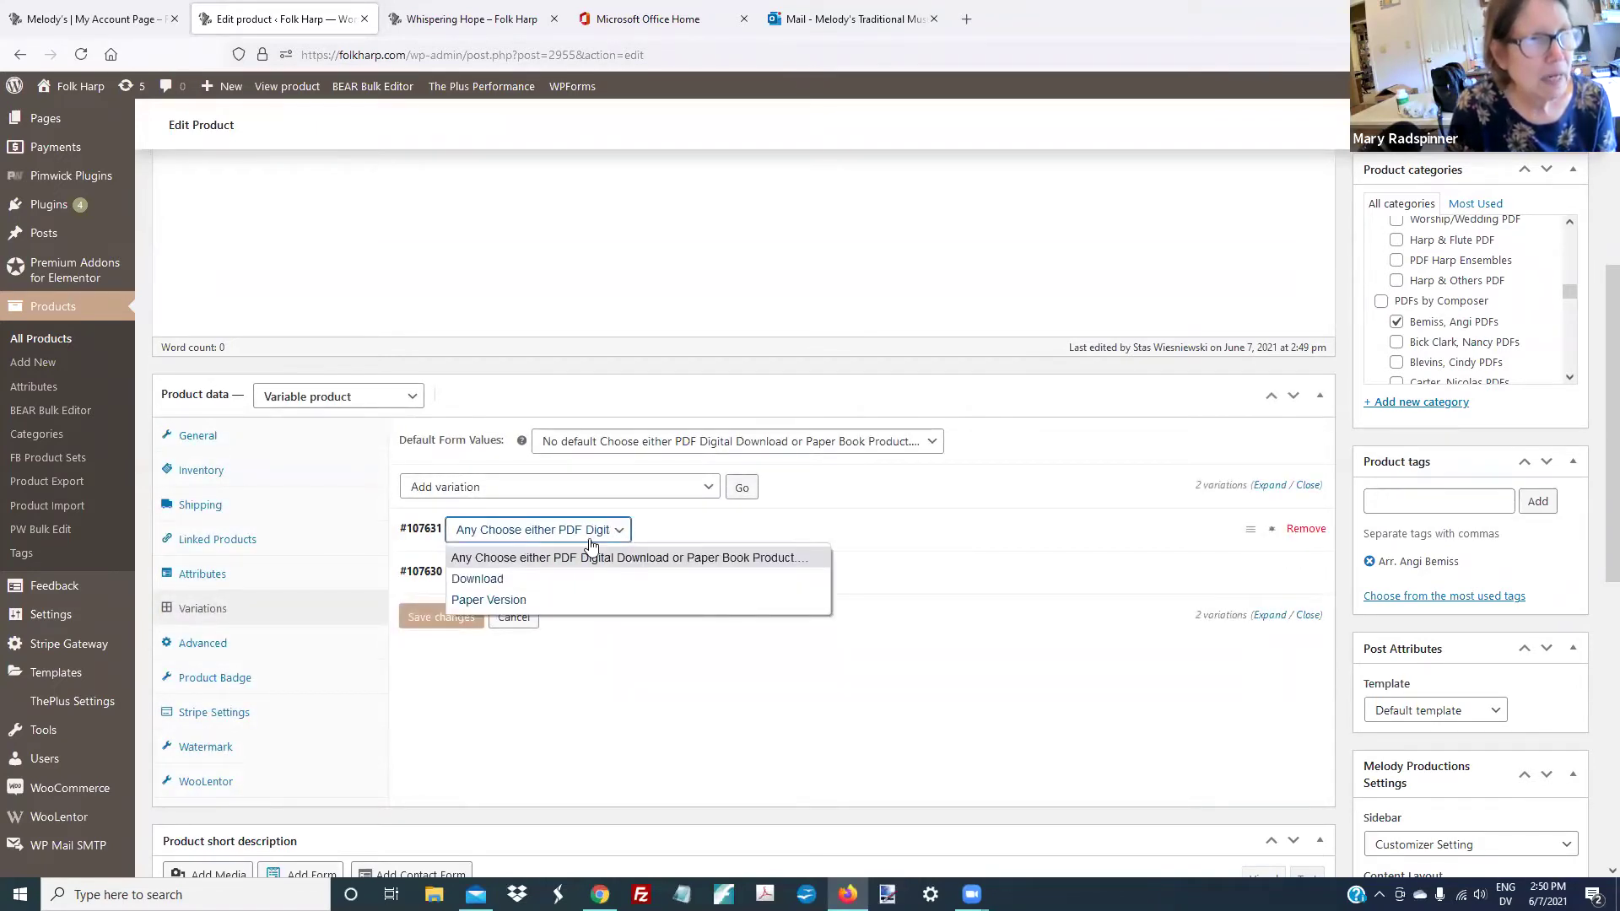
pyautogui.click(516, 603)
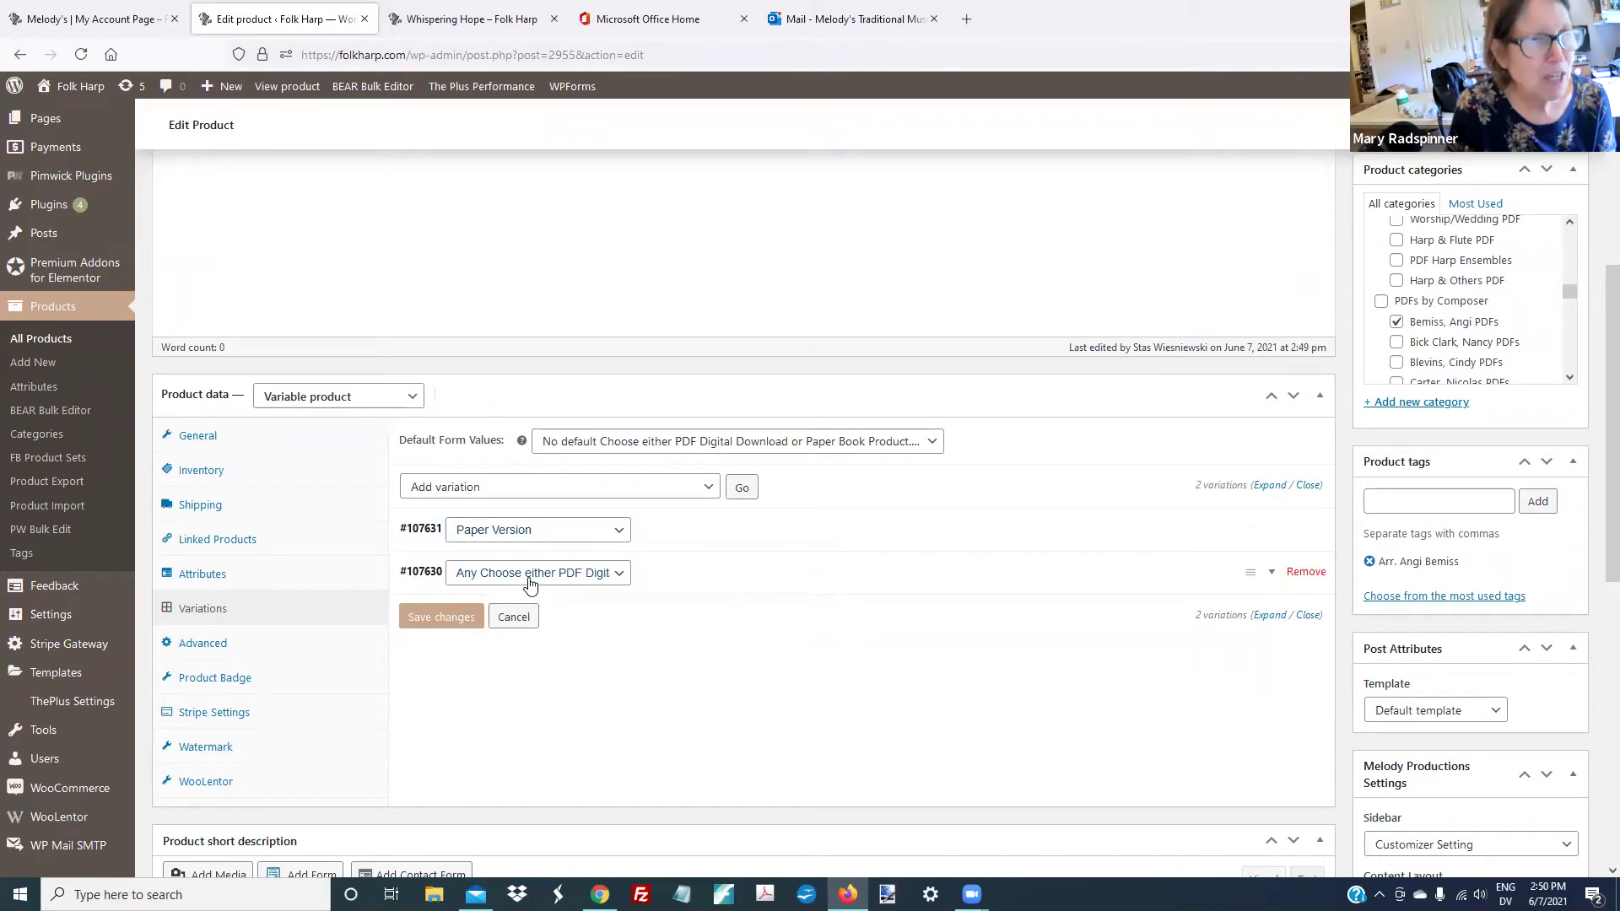
pyautogui.click(530, 574)
pyautogui.click(514, 618)
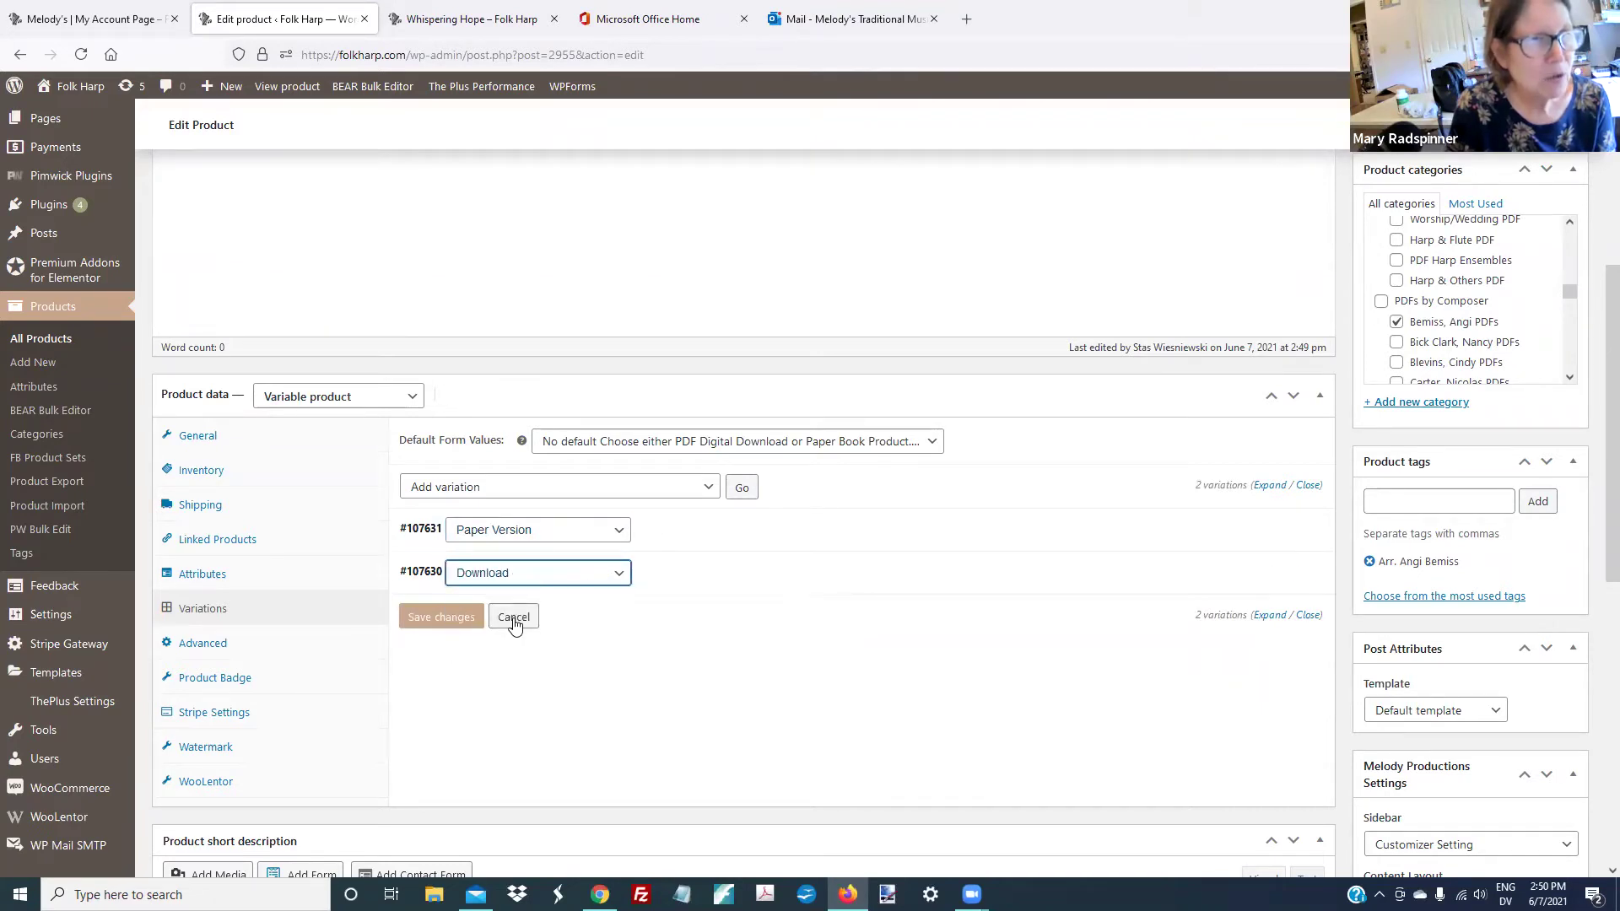
# Give Paper Version SKU 61985, managed stock, regular price 6 and stock quantity 2
pyautogui.click(1268, 486)
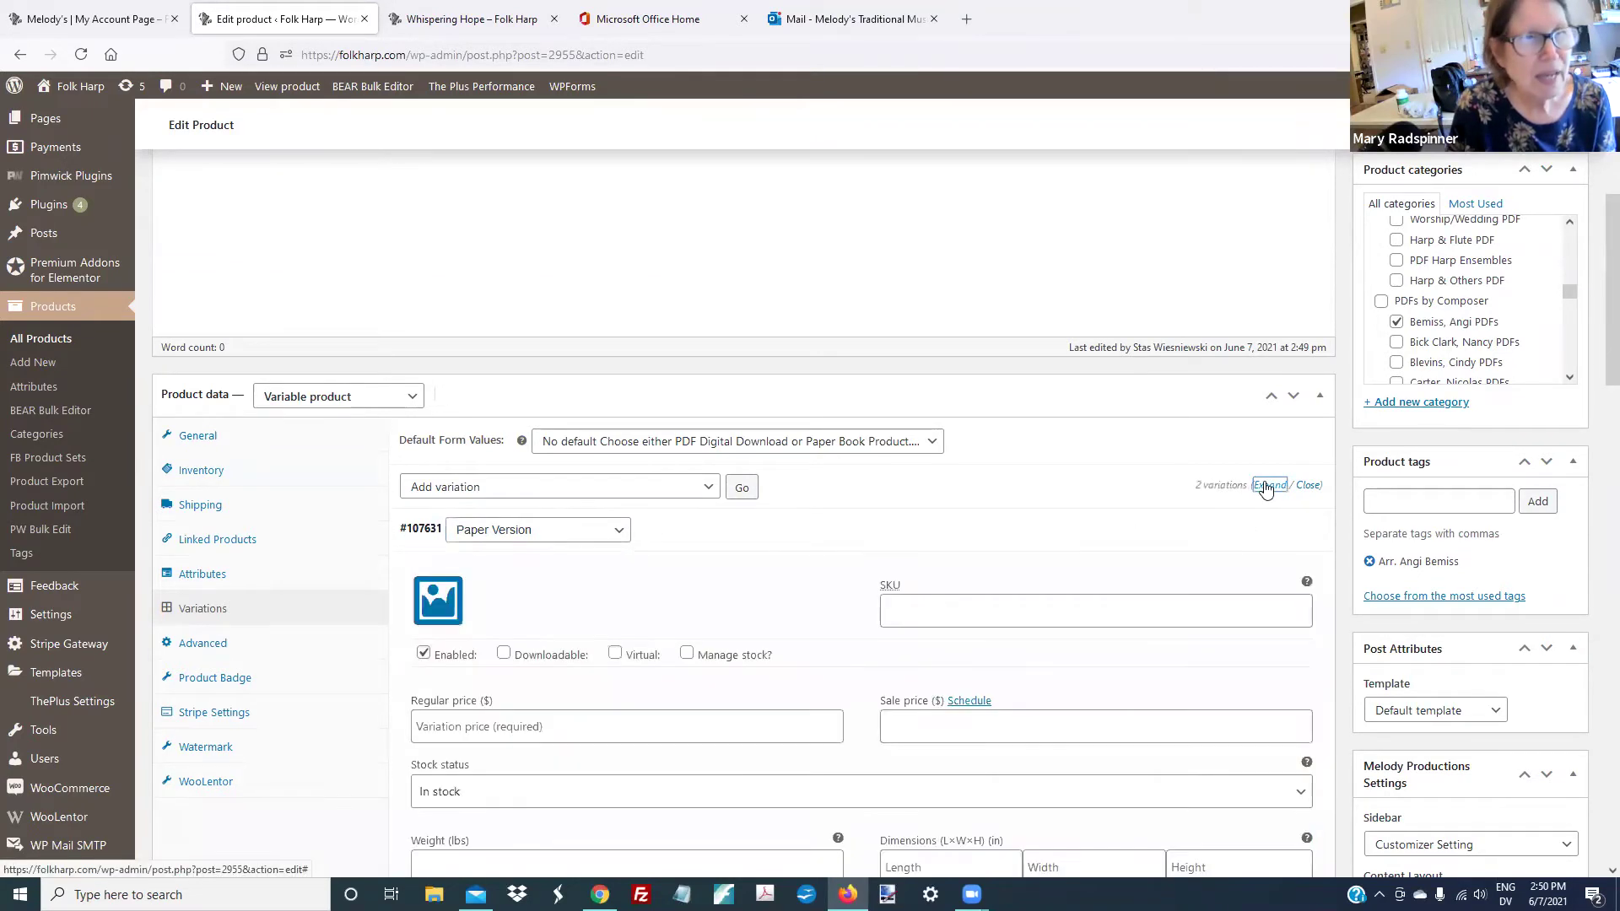
pyautogui.scroll(-3, 959, 629)
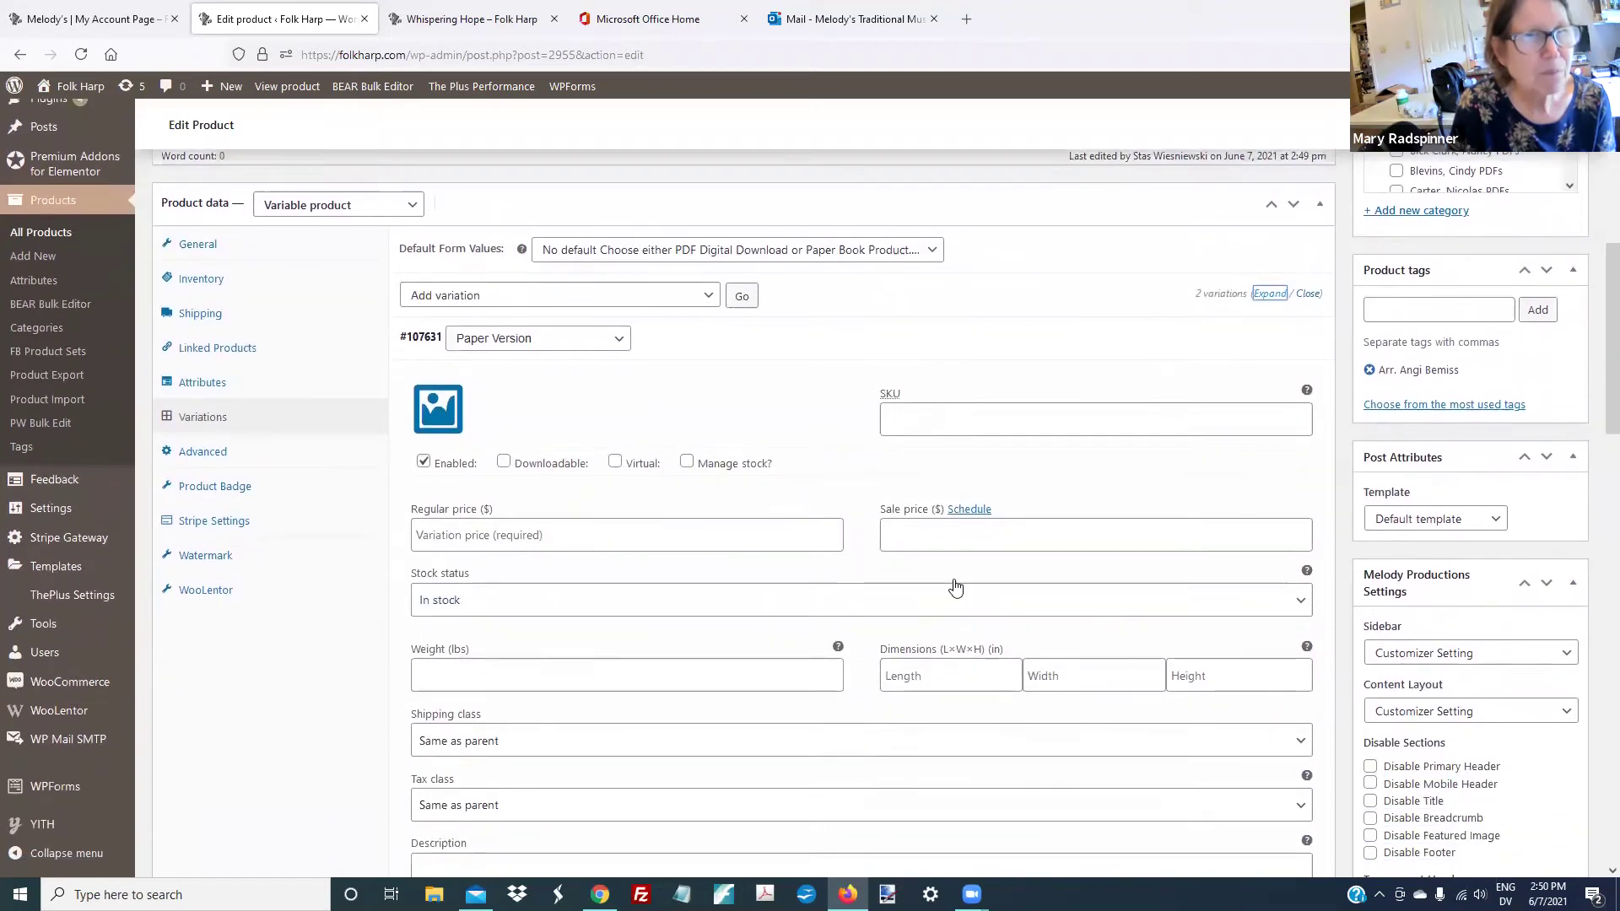
pyautogui.scroll(-1, 955, 588)
pyautogui.click(921, 351)
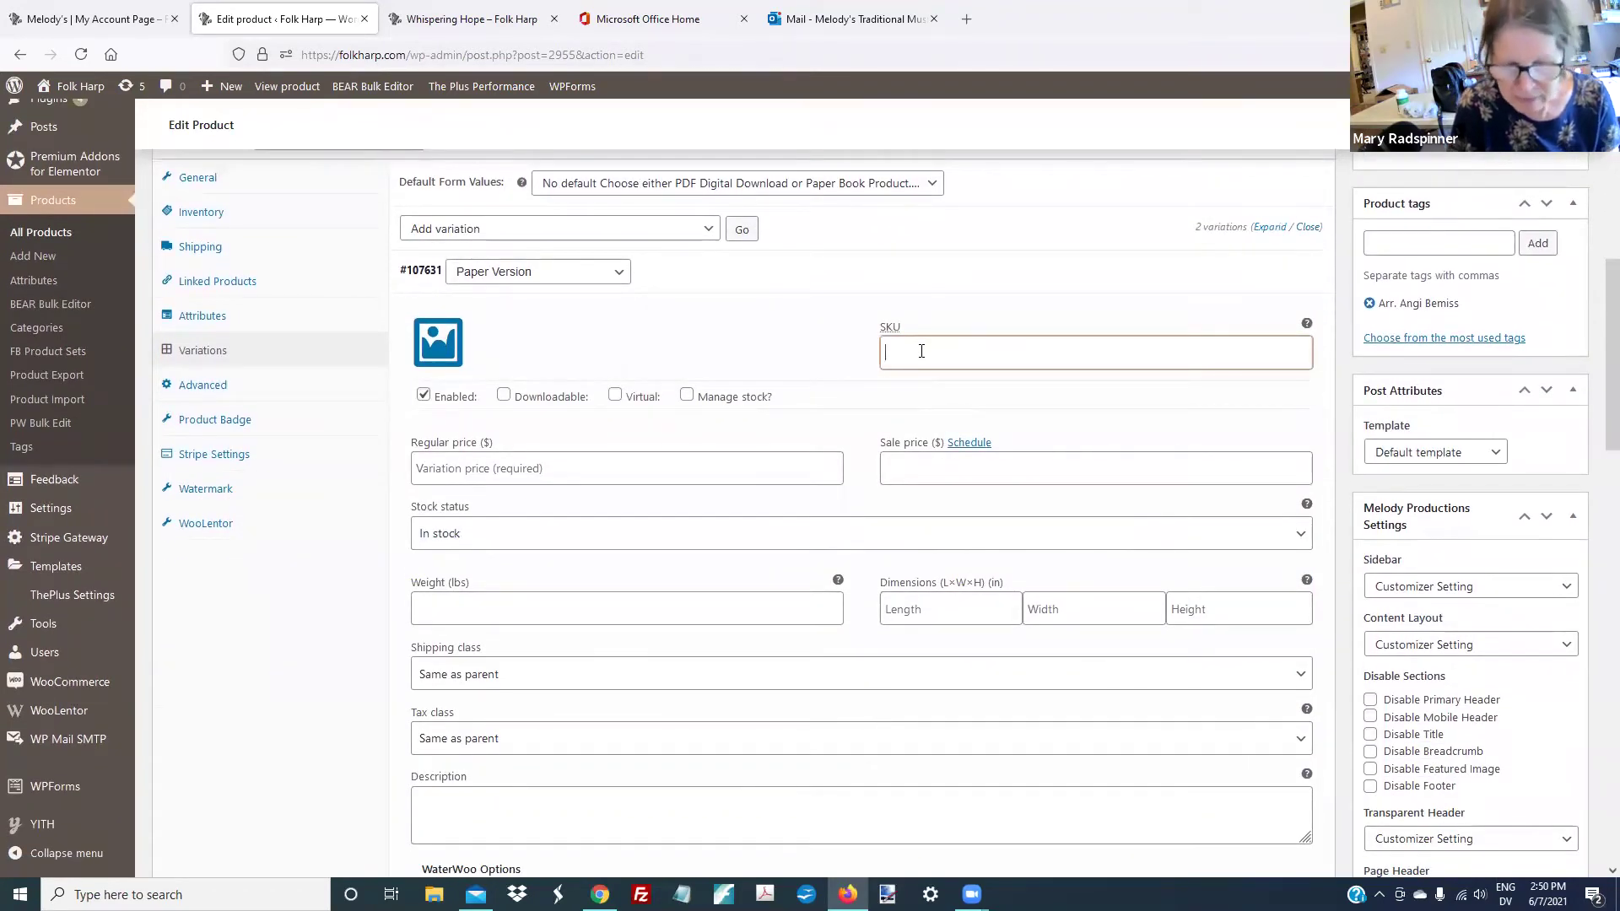
pyautogui.write('6')
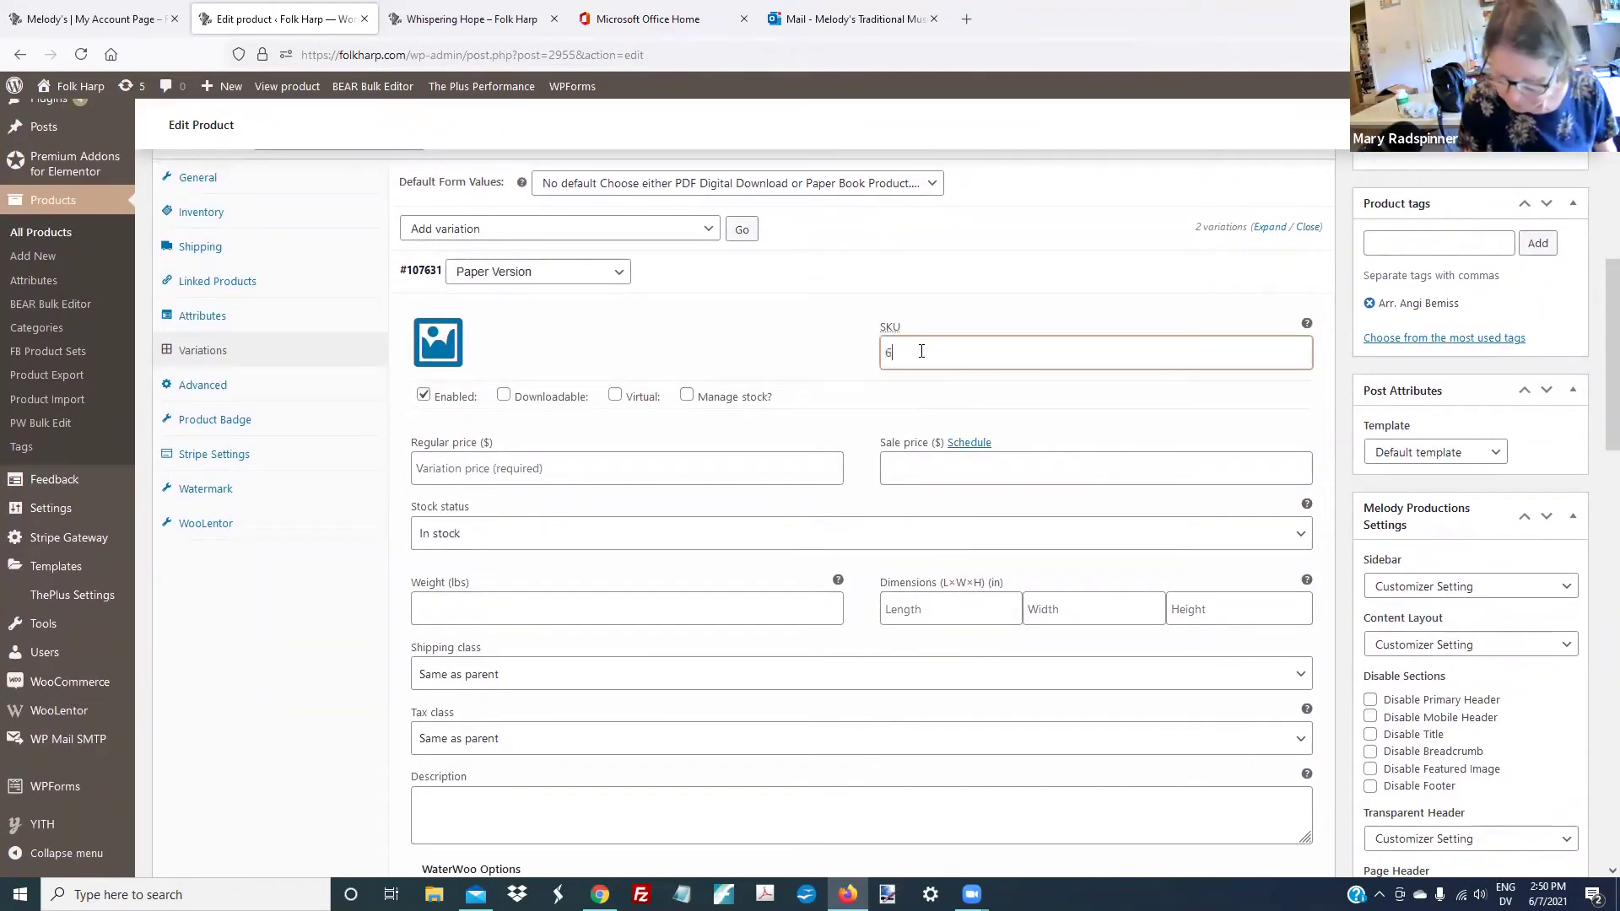
pyautogui.write('1985')
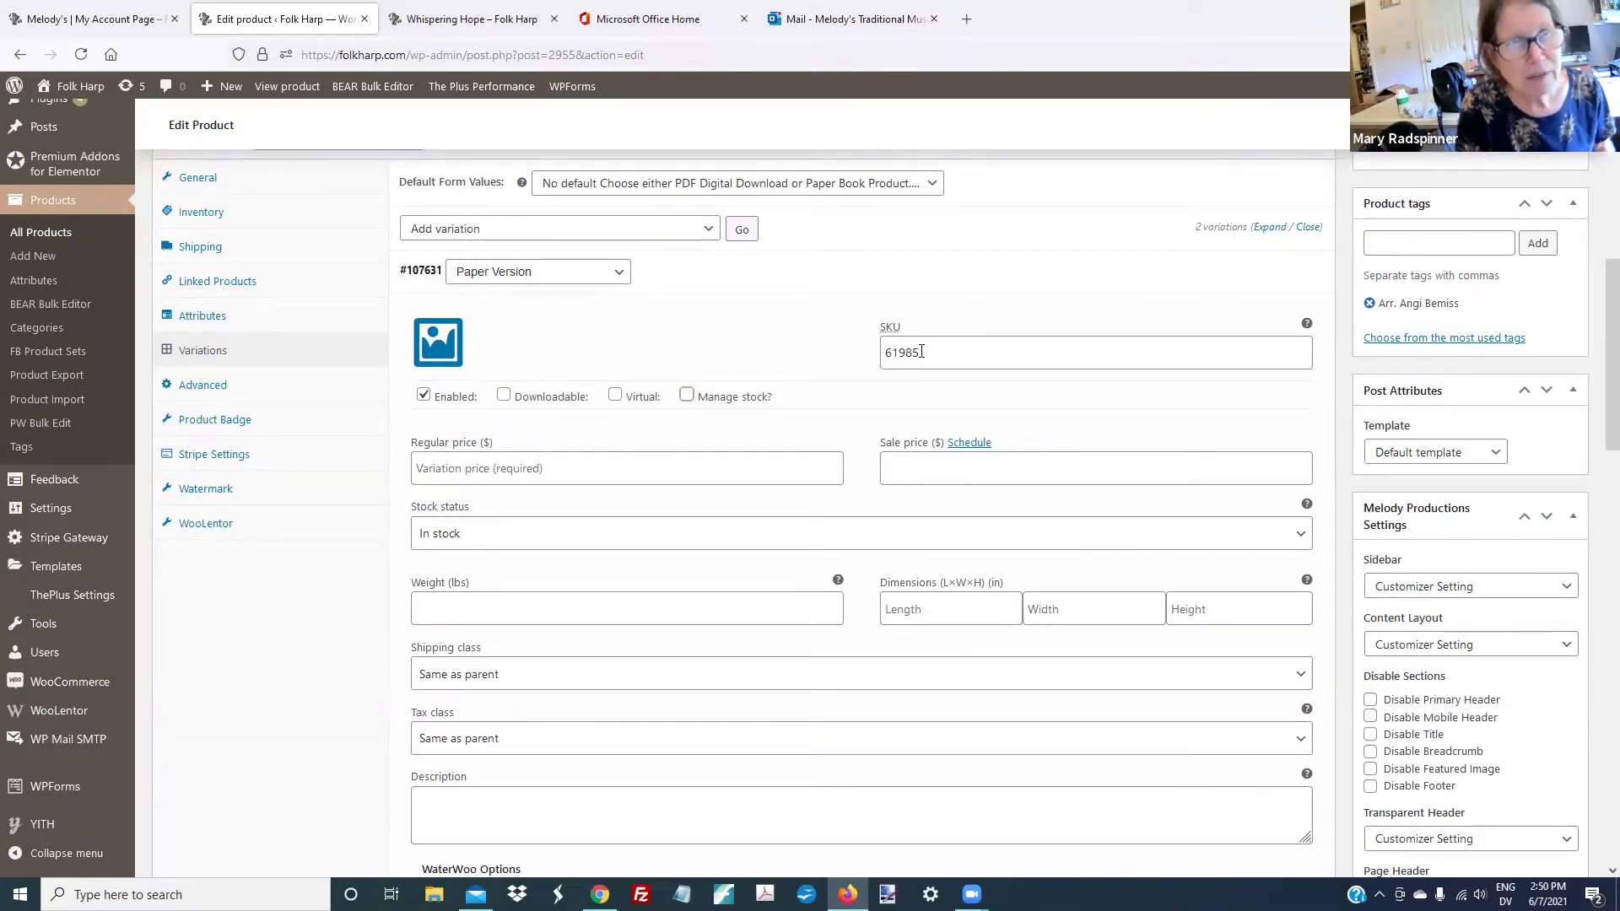
pyautogui.press('space')
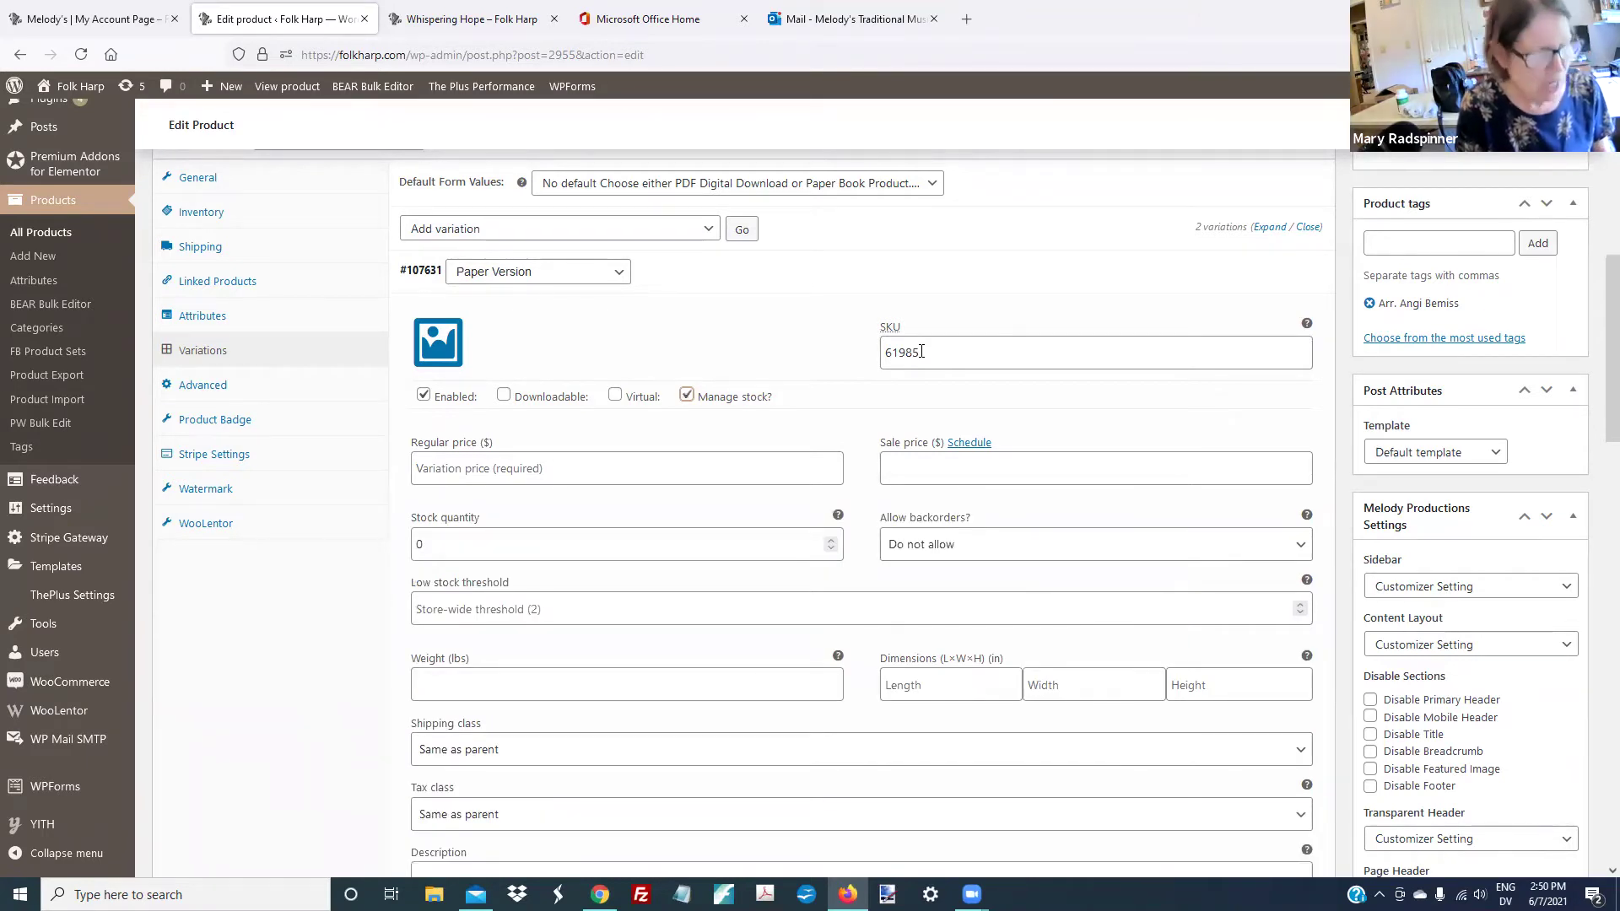
pyautogui.press('Tab')
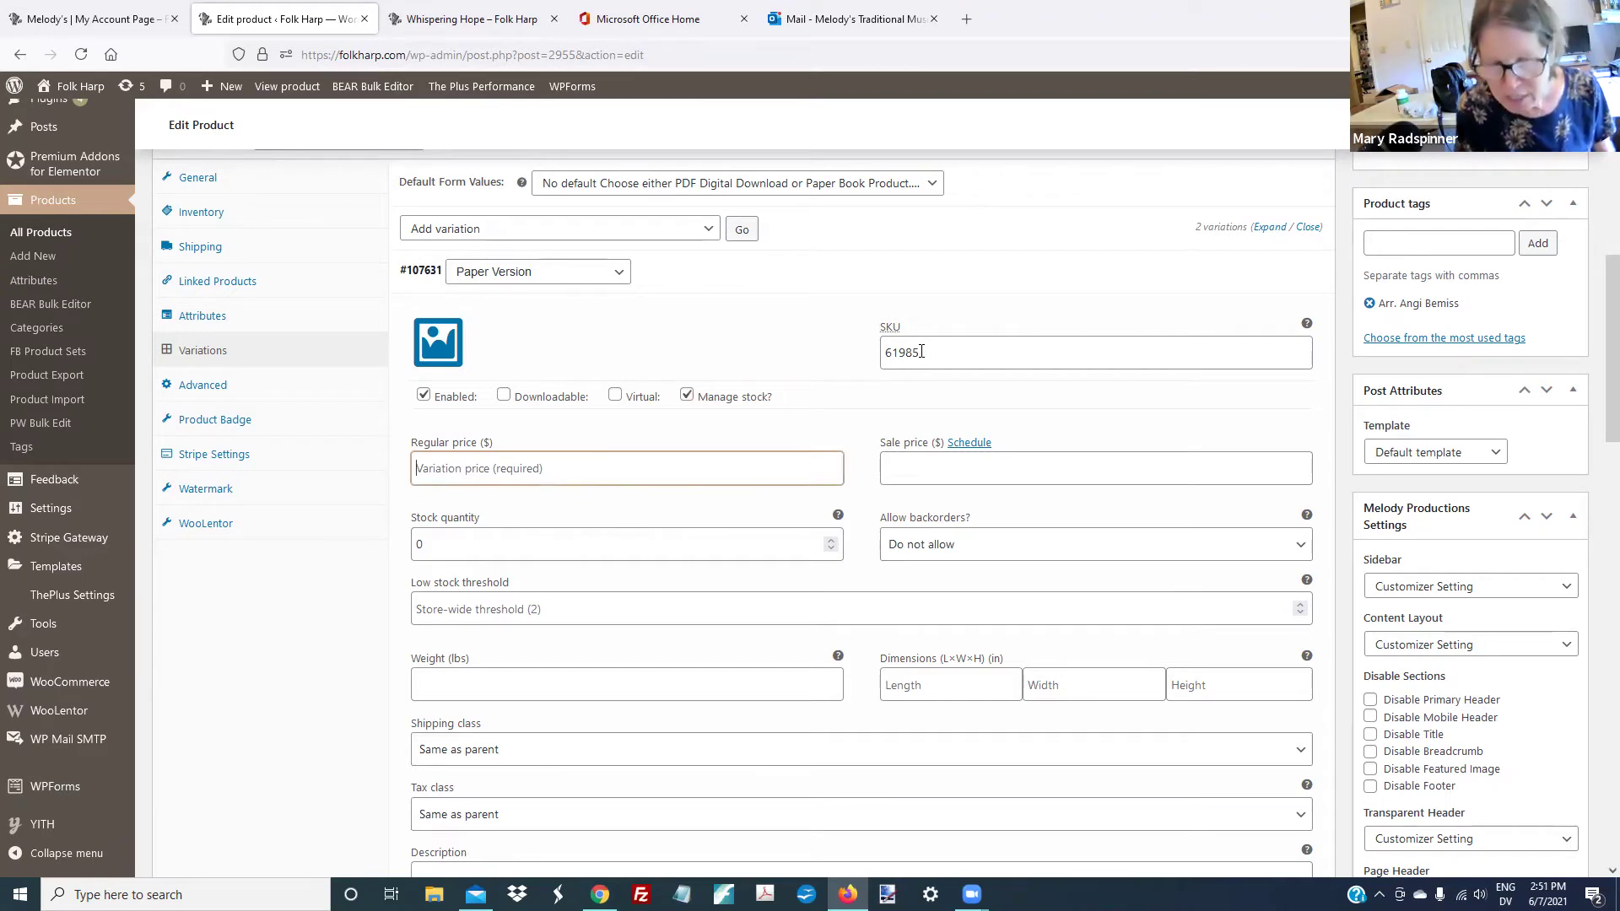
pyautogui.write('6')
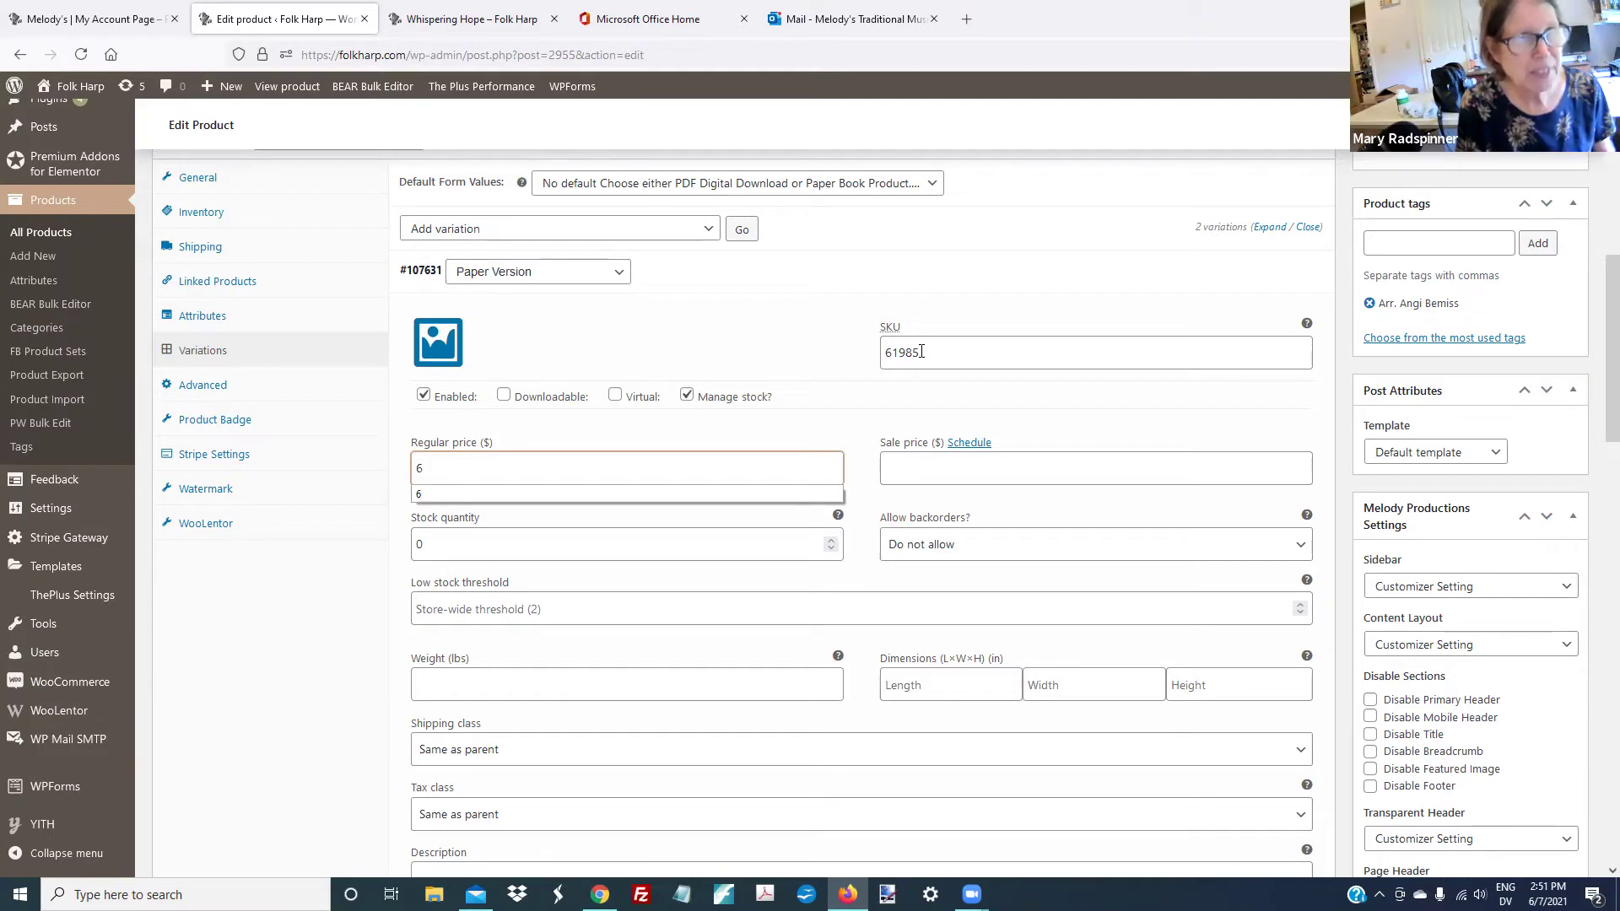
pyautogui.press('Tab')
pyautogui.press('Tab')
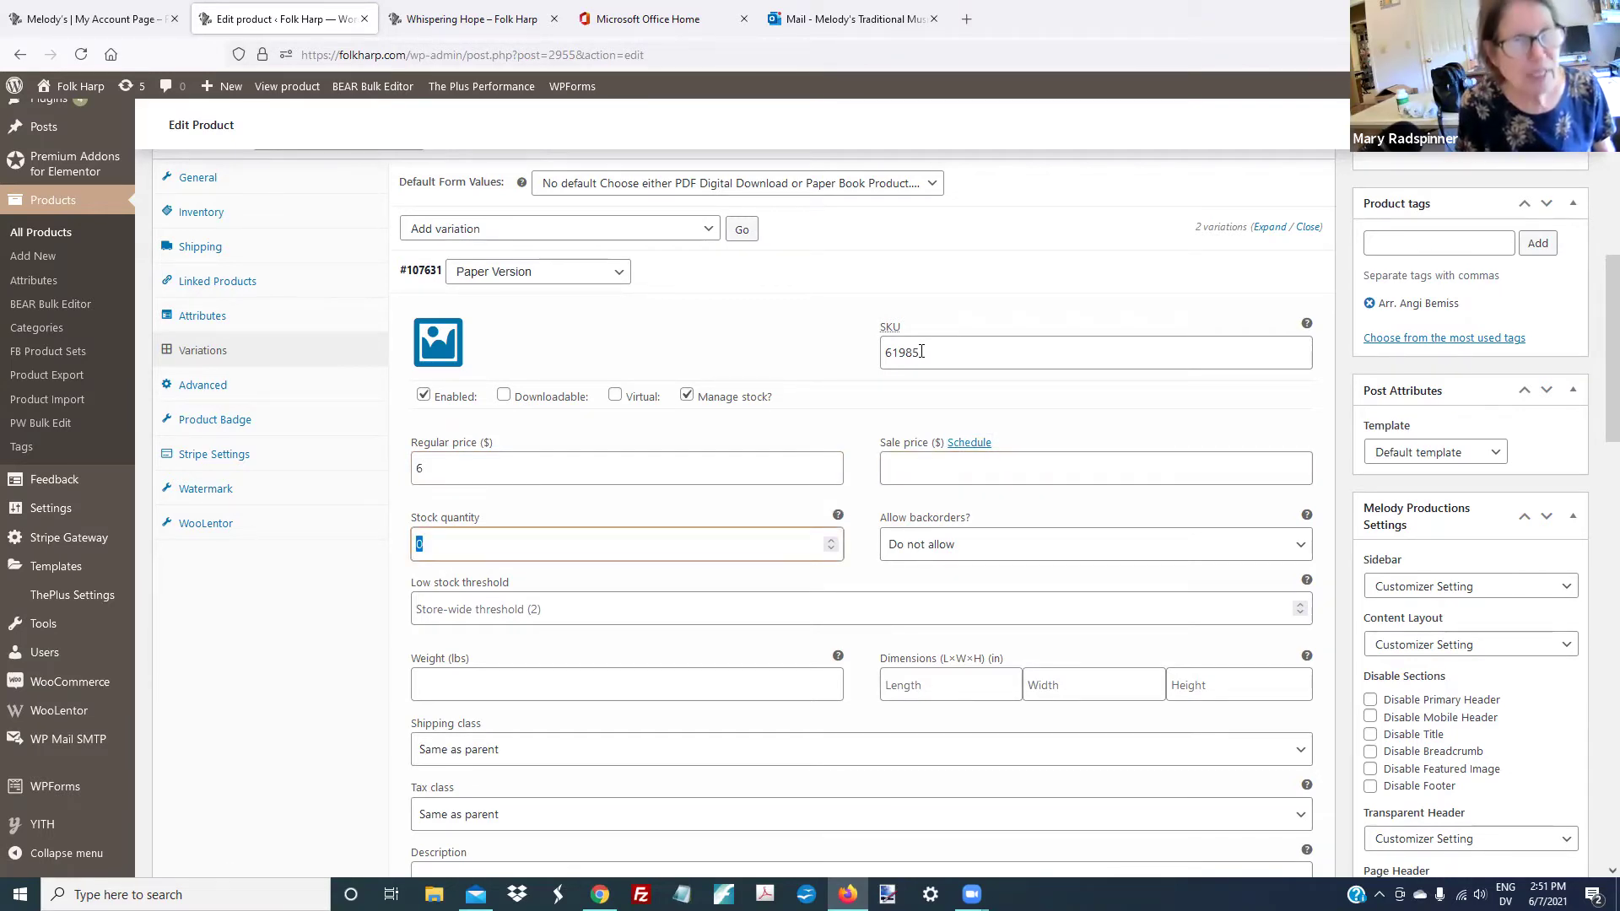
pyautogui.write('2')
# Enter Paper Version weight .09, dimensions 11×8.5×.125 and customs declared value 6
pyautogui.press('Tab')
pyautogui.press('Tab')
pyautogui.press('Tab')
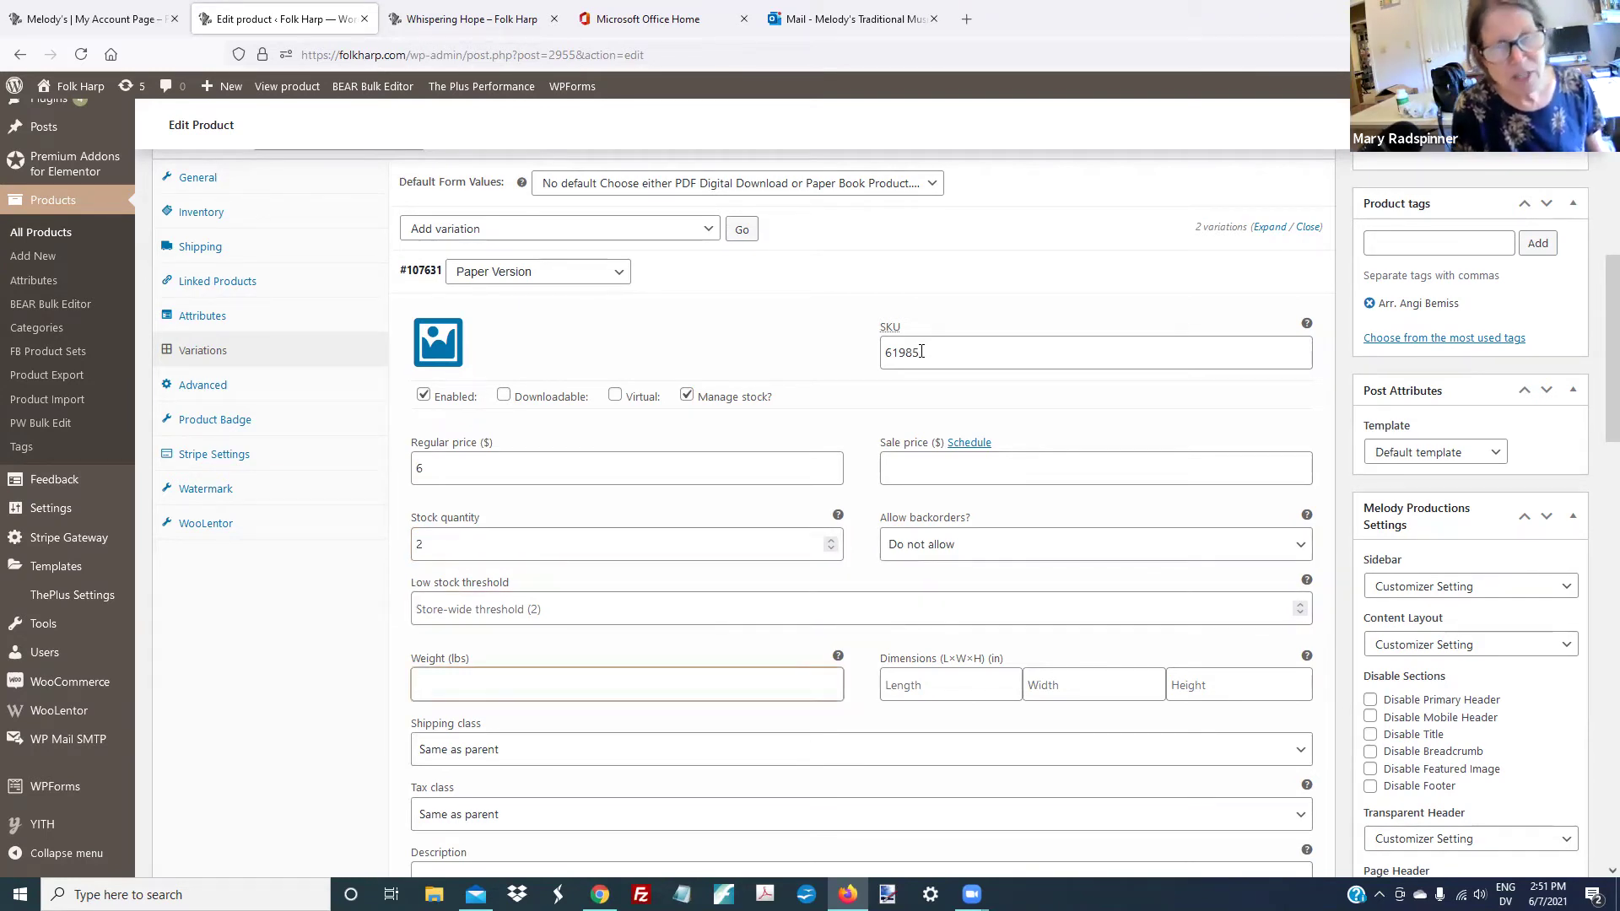
pyautogui.write('.09')
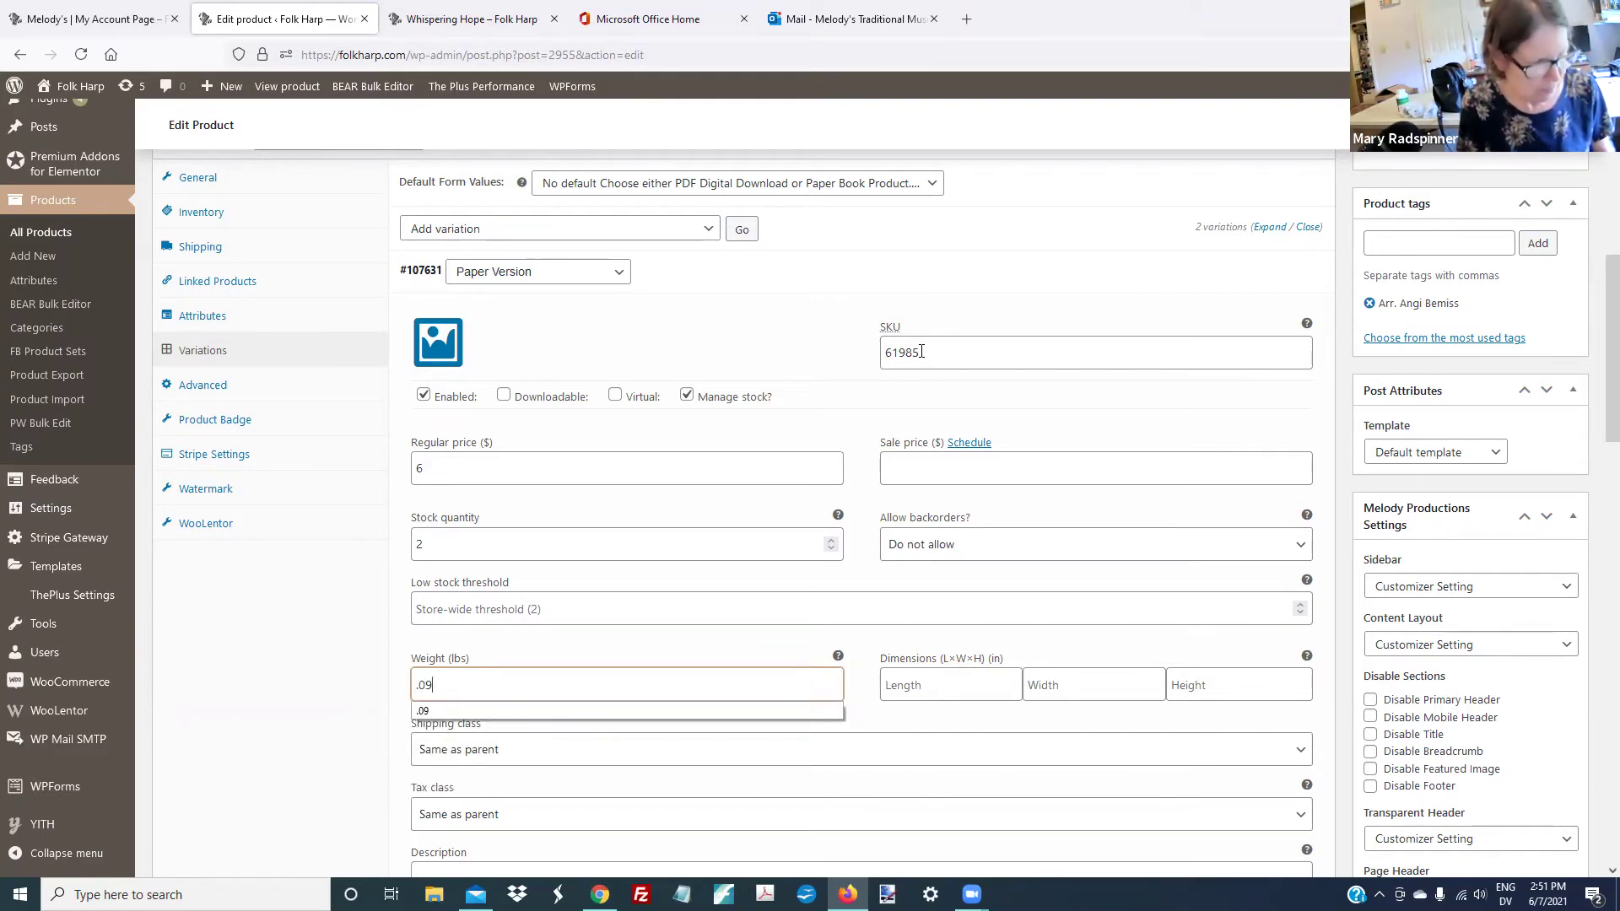
pyautogui.press('Tab')
pyautogui.write('11')
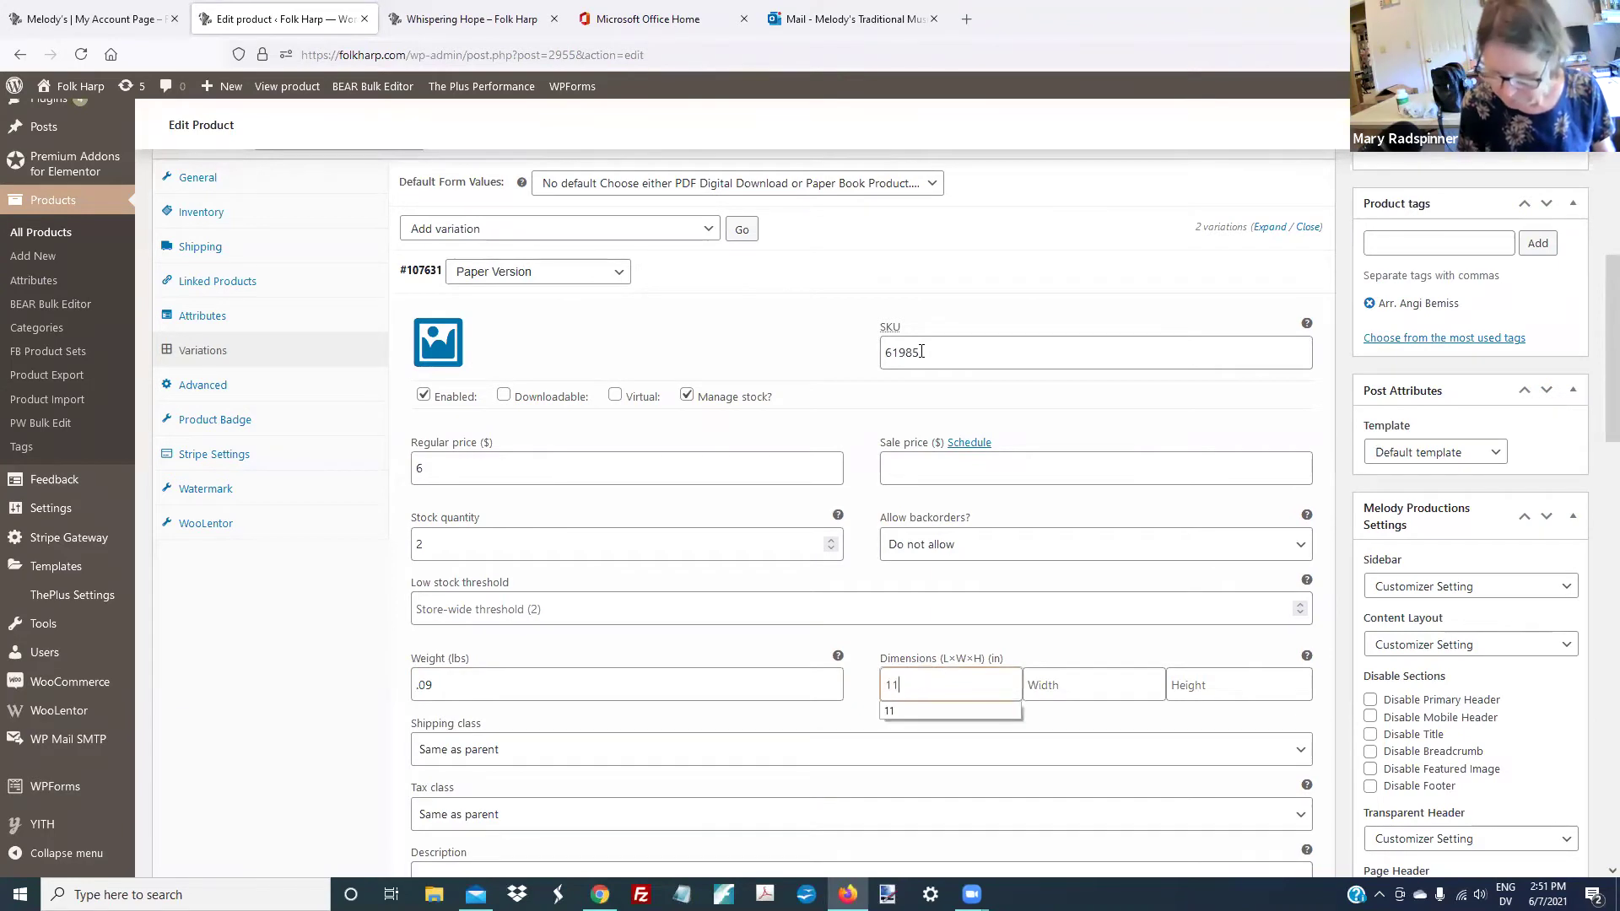
pyautogui.press('Tab')
pyautogui.write('8.5')
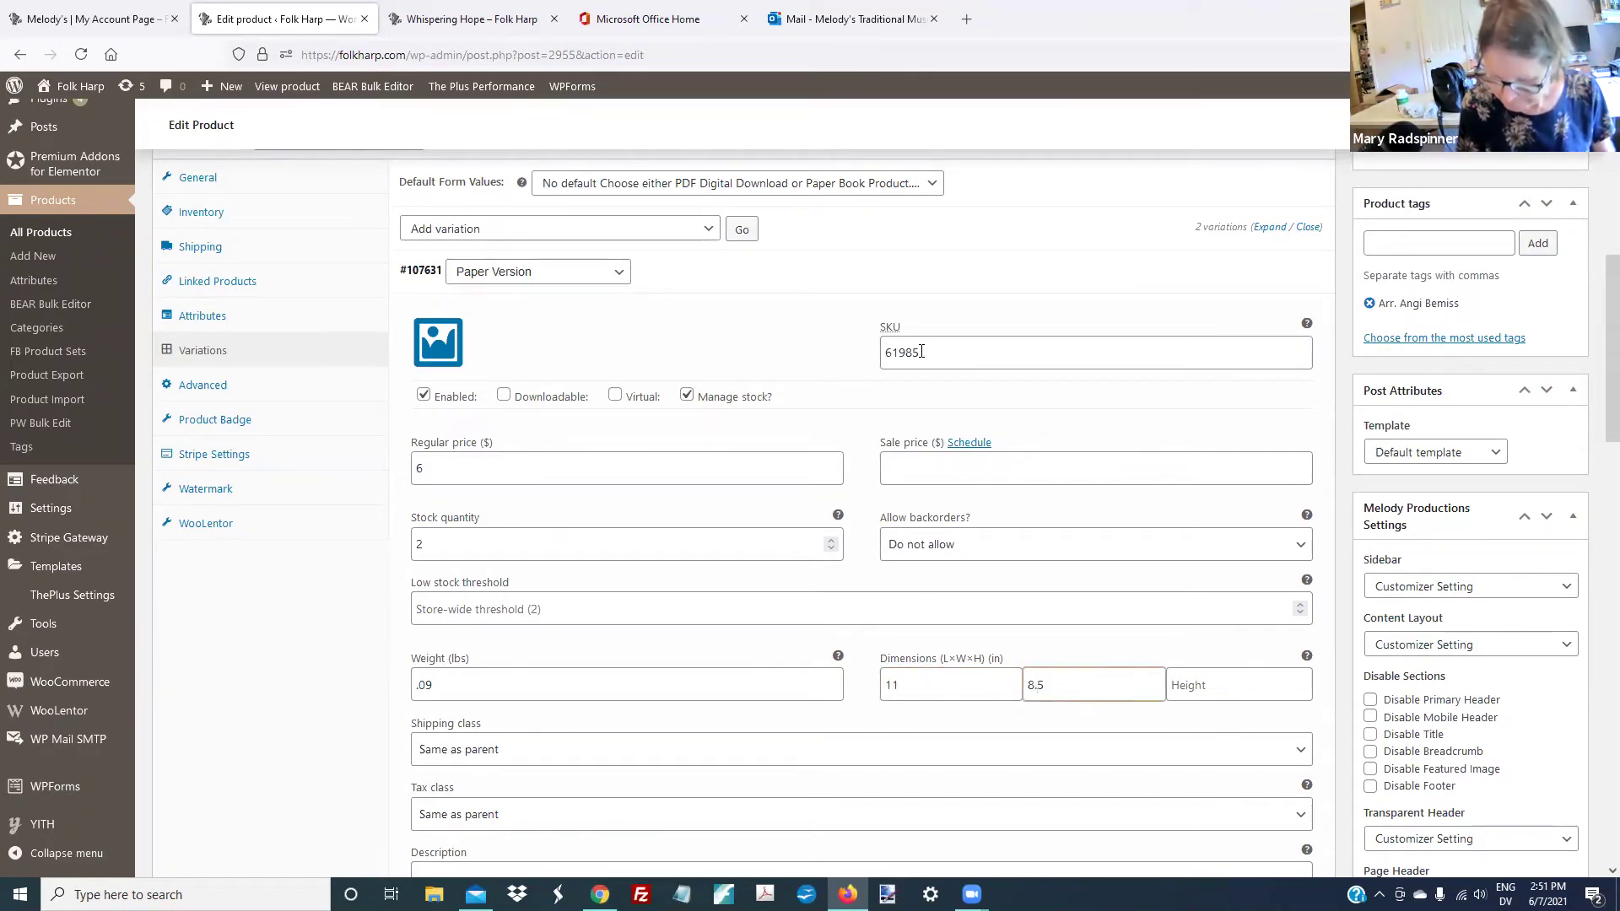
pyautogui.press('Tab')
pyautogui.write('.125')
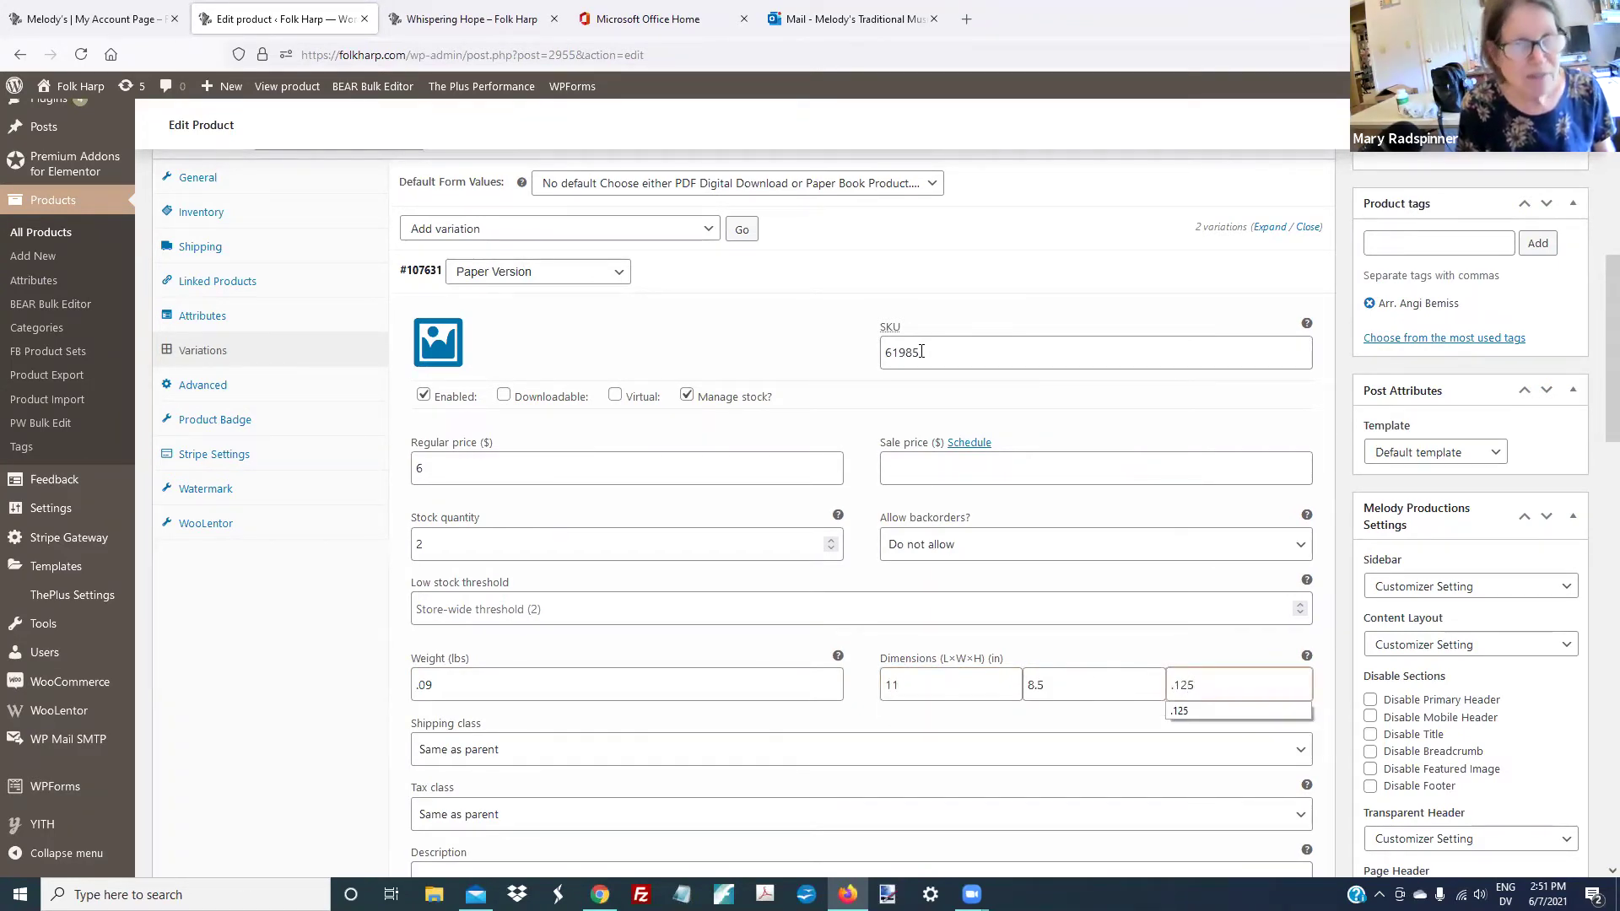
pyautogui.press('Tab')
pyautogui.press('Tab')
pyautogui.press('Tab')
pyautogui.press('Tab')
pyautogui.press('Tab')
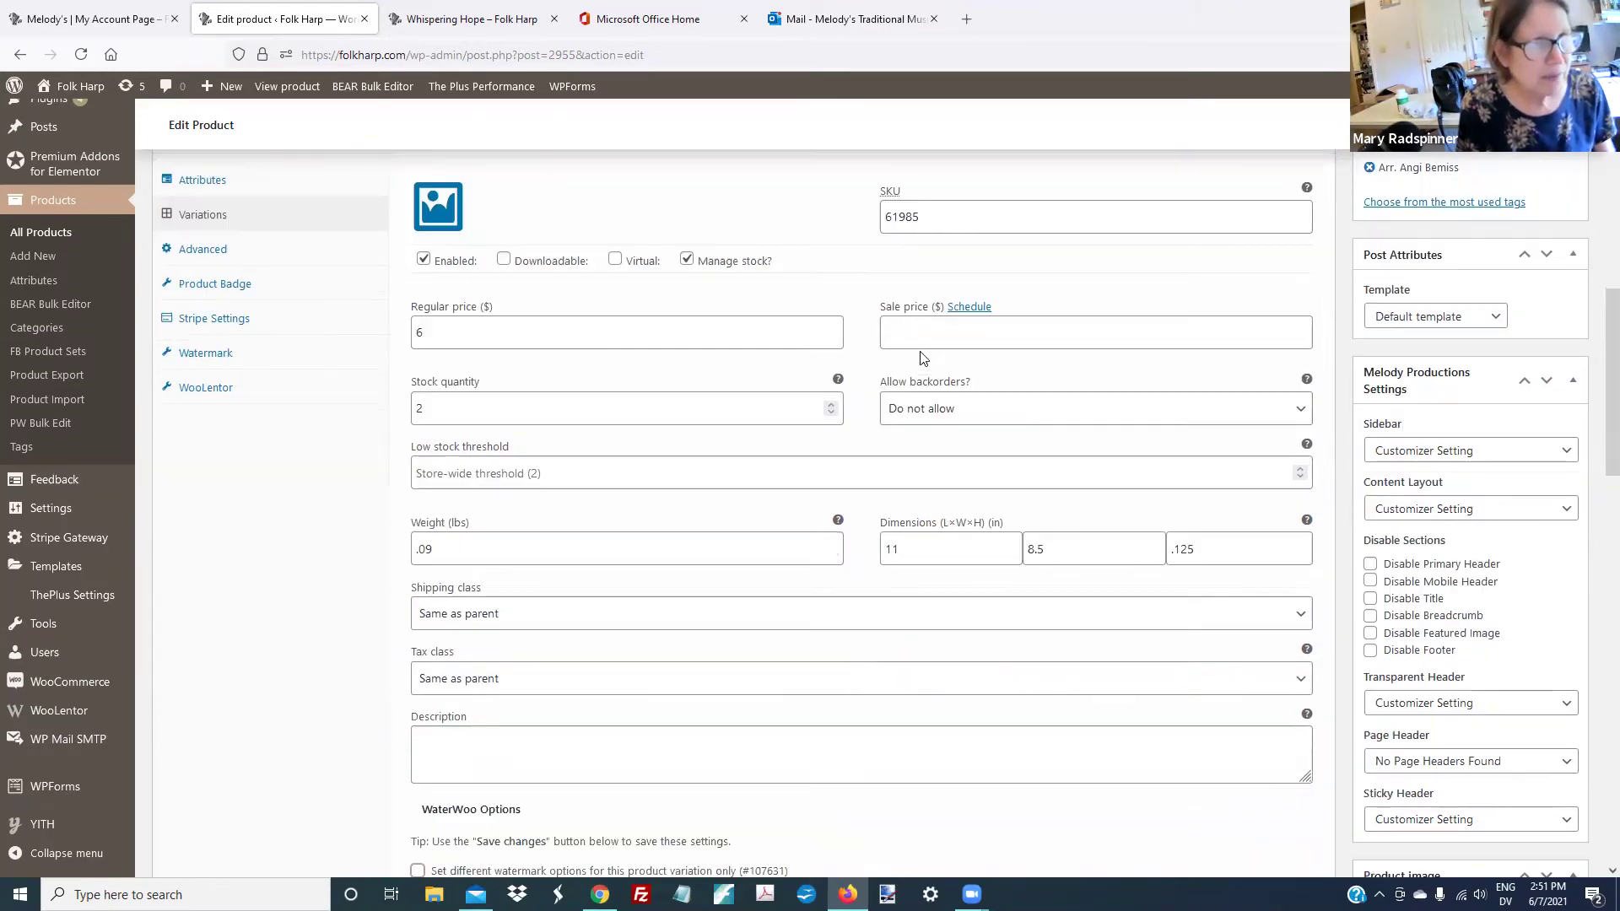
pyautogui.write('6')
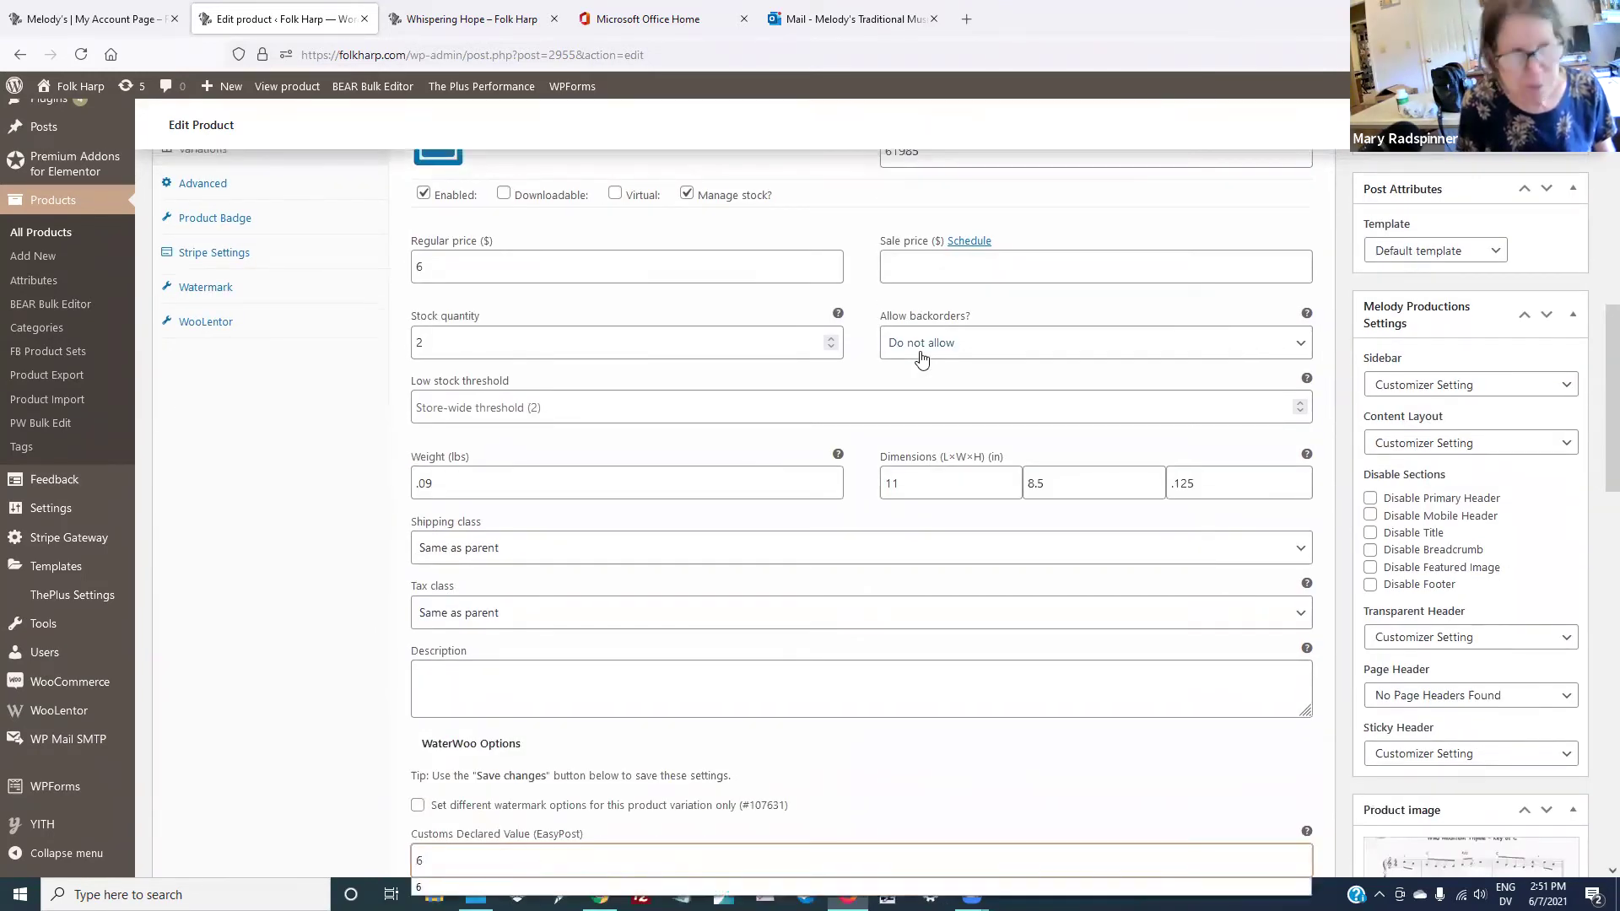
pyautogui.scroll(-3, 922, 350)
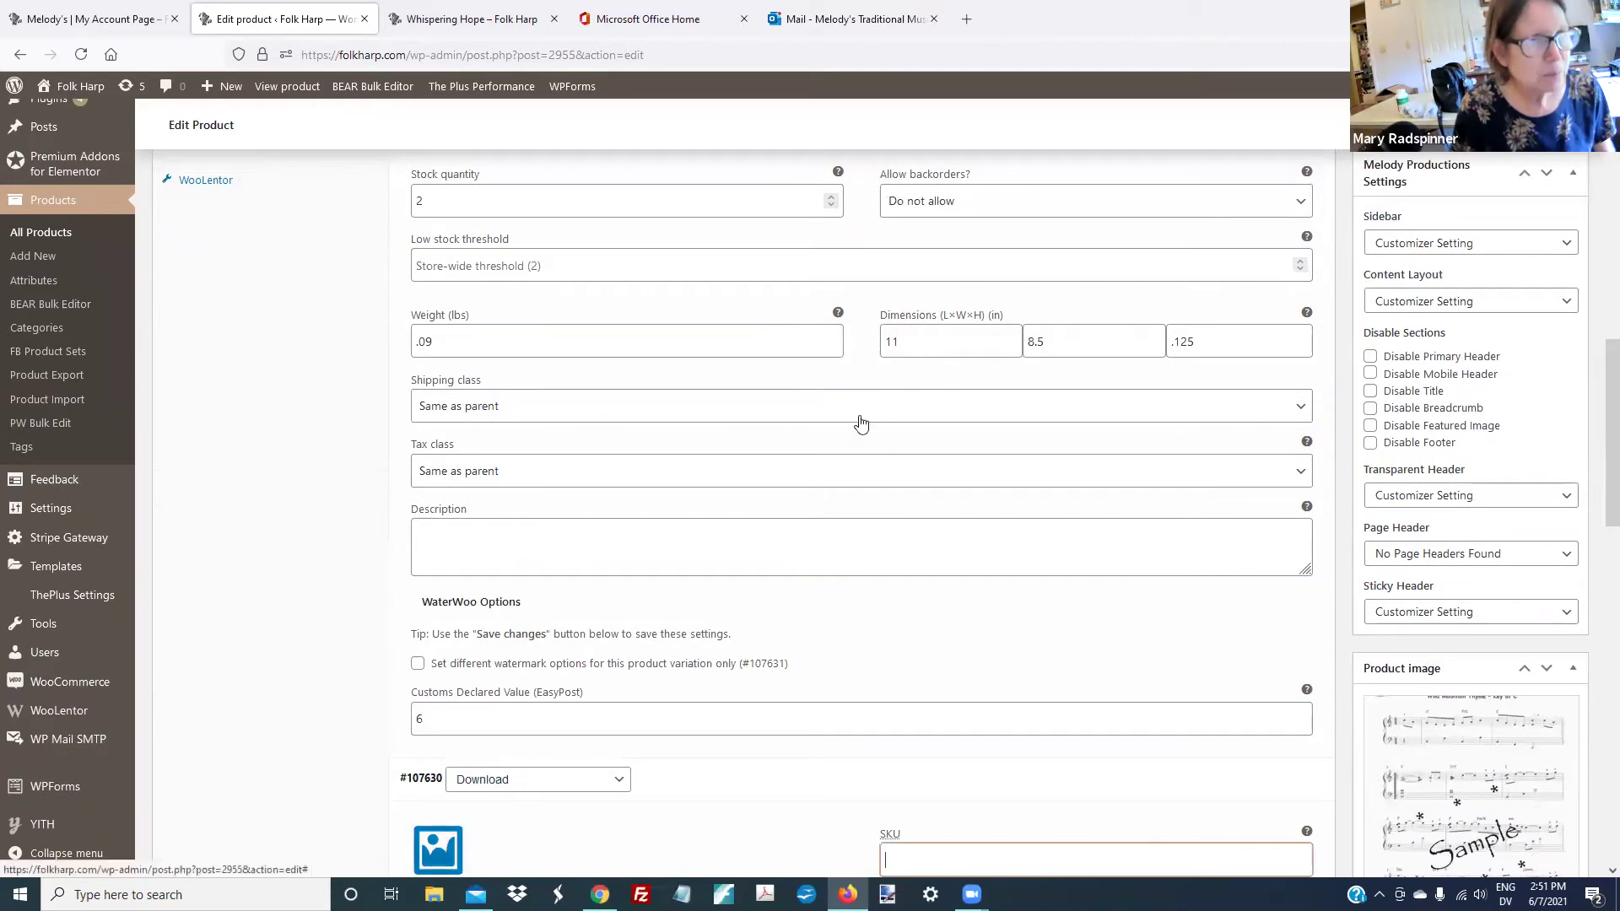
# Give the Download variation SKU E8779 and mark it downloadable and virtual
pyautogui.scroll(-6, 675, 759)
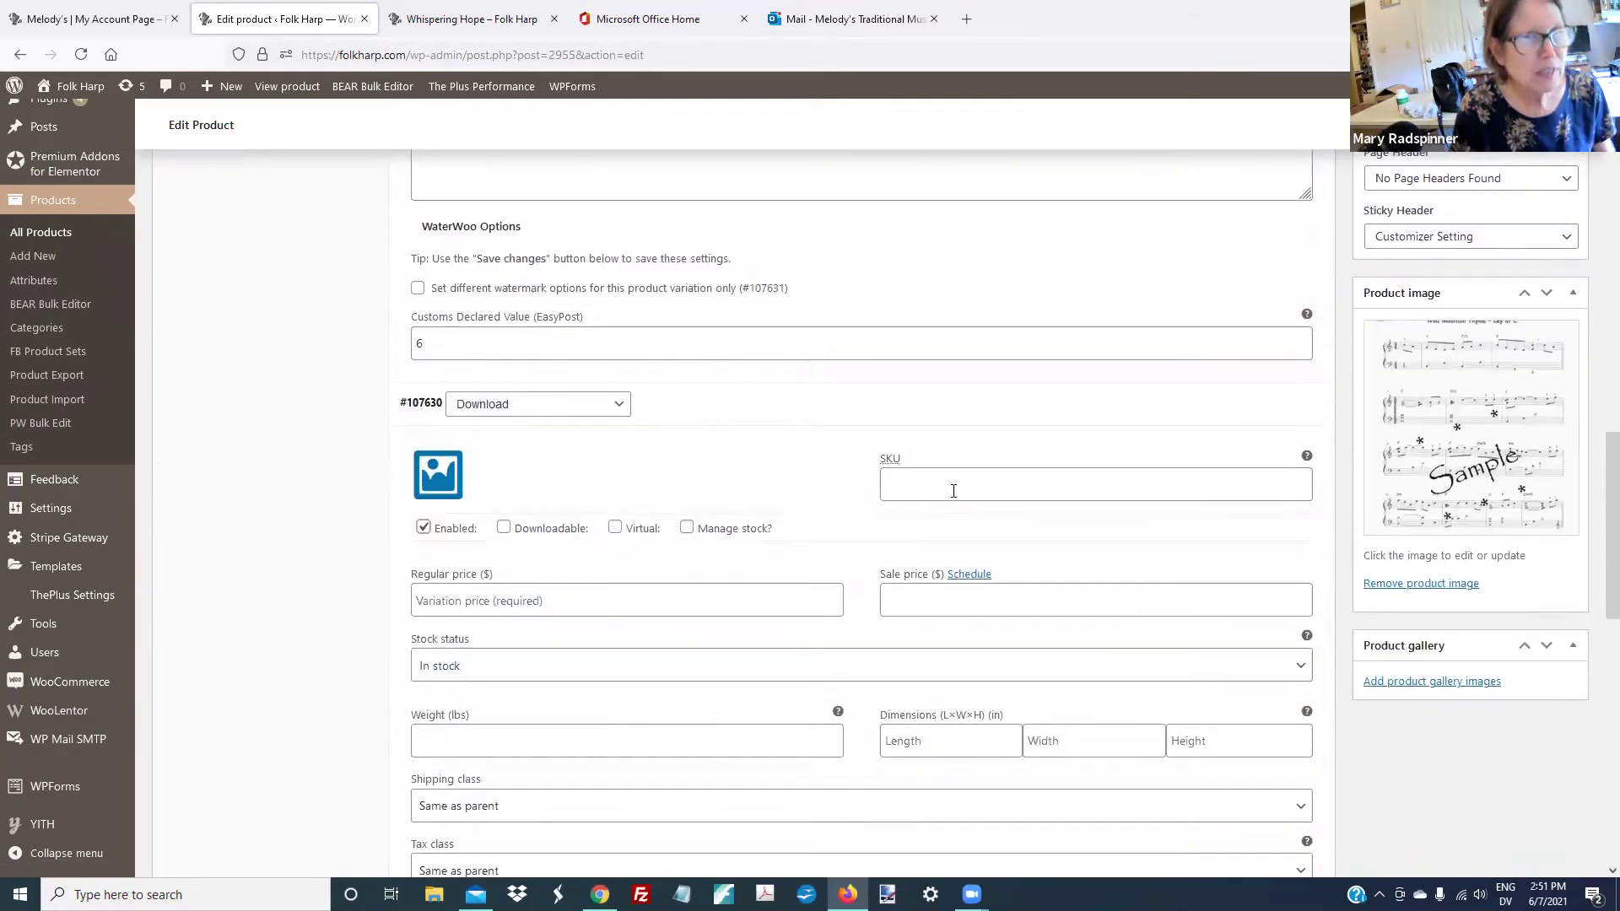
pyautogui.click(954, 486)
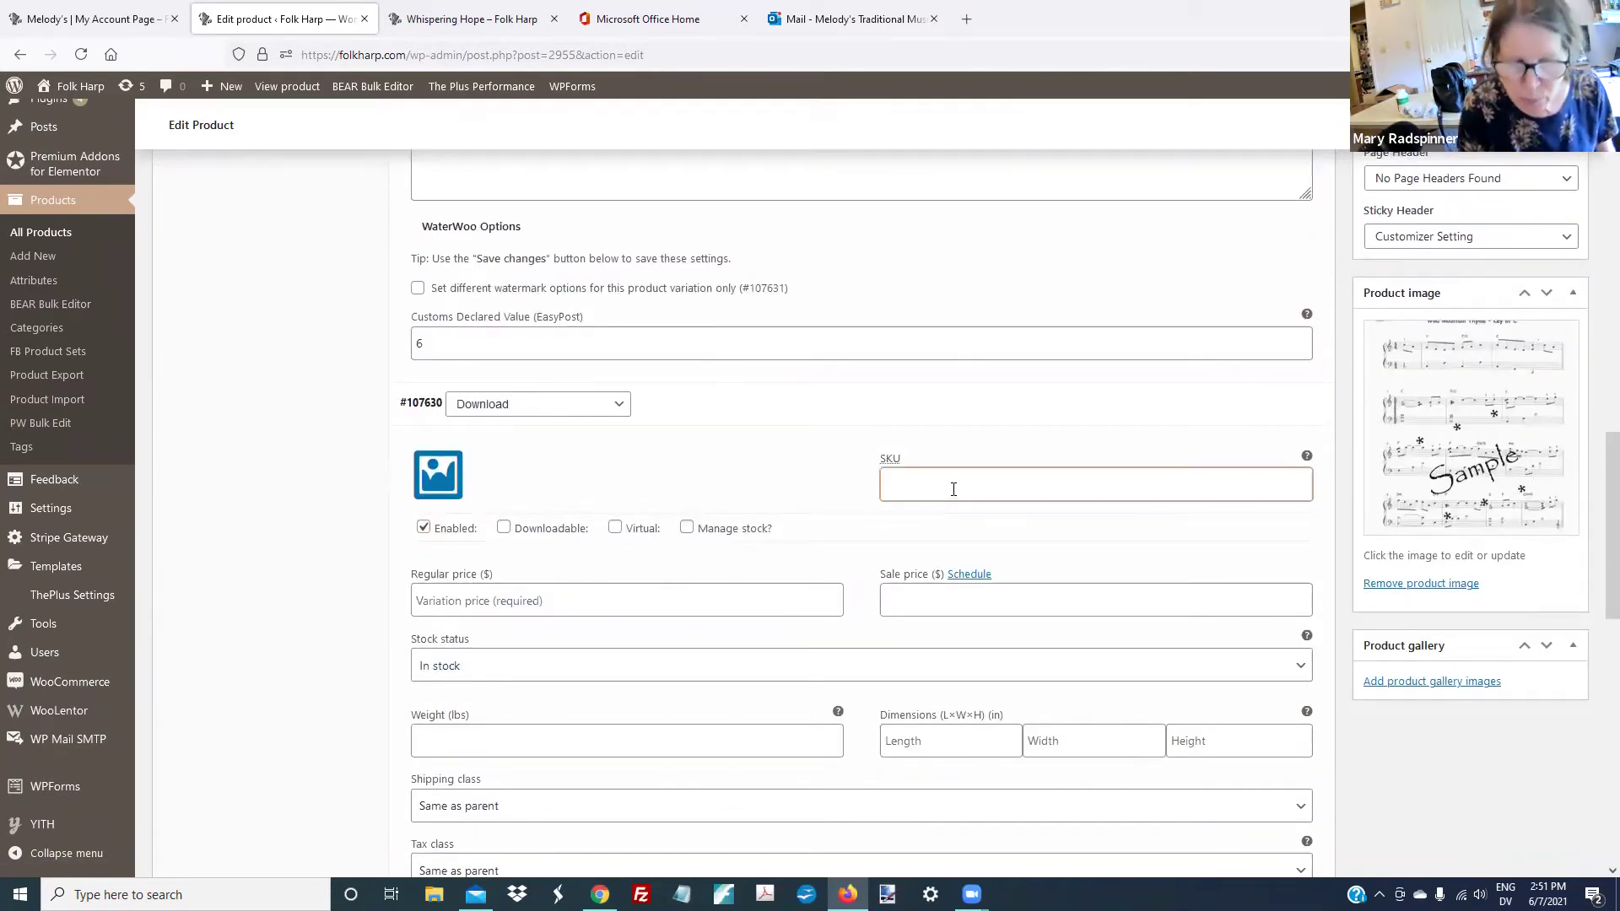
pyautogui.write('E8779')
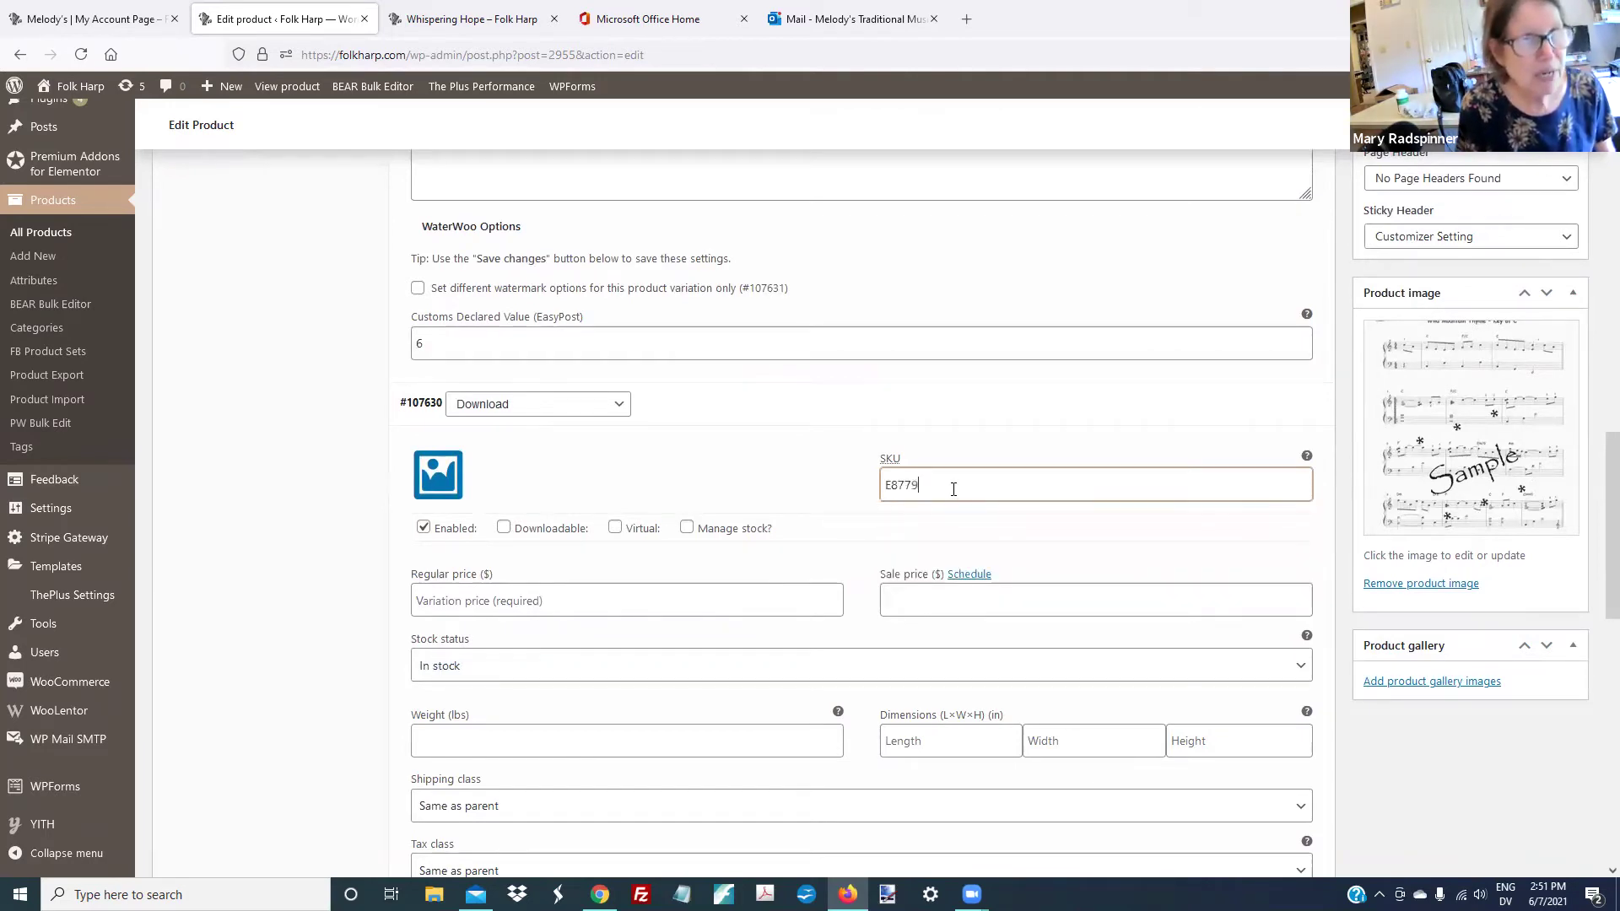
pyautogui.press('Tab')
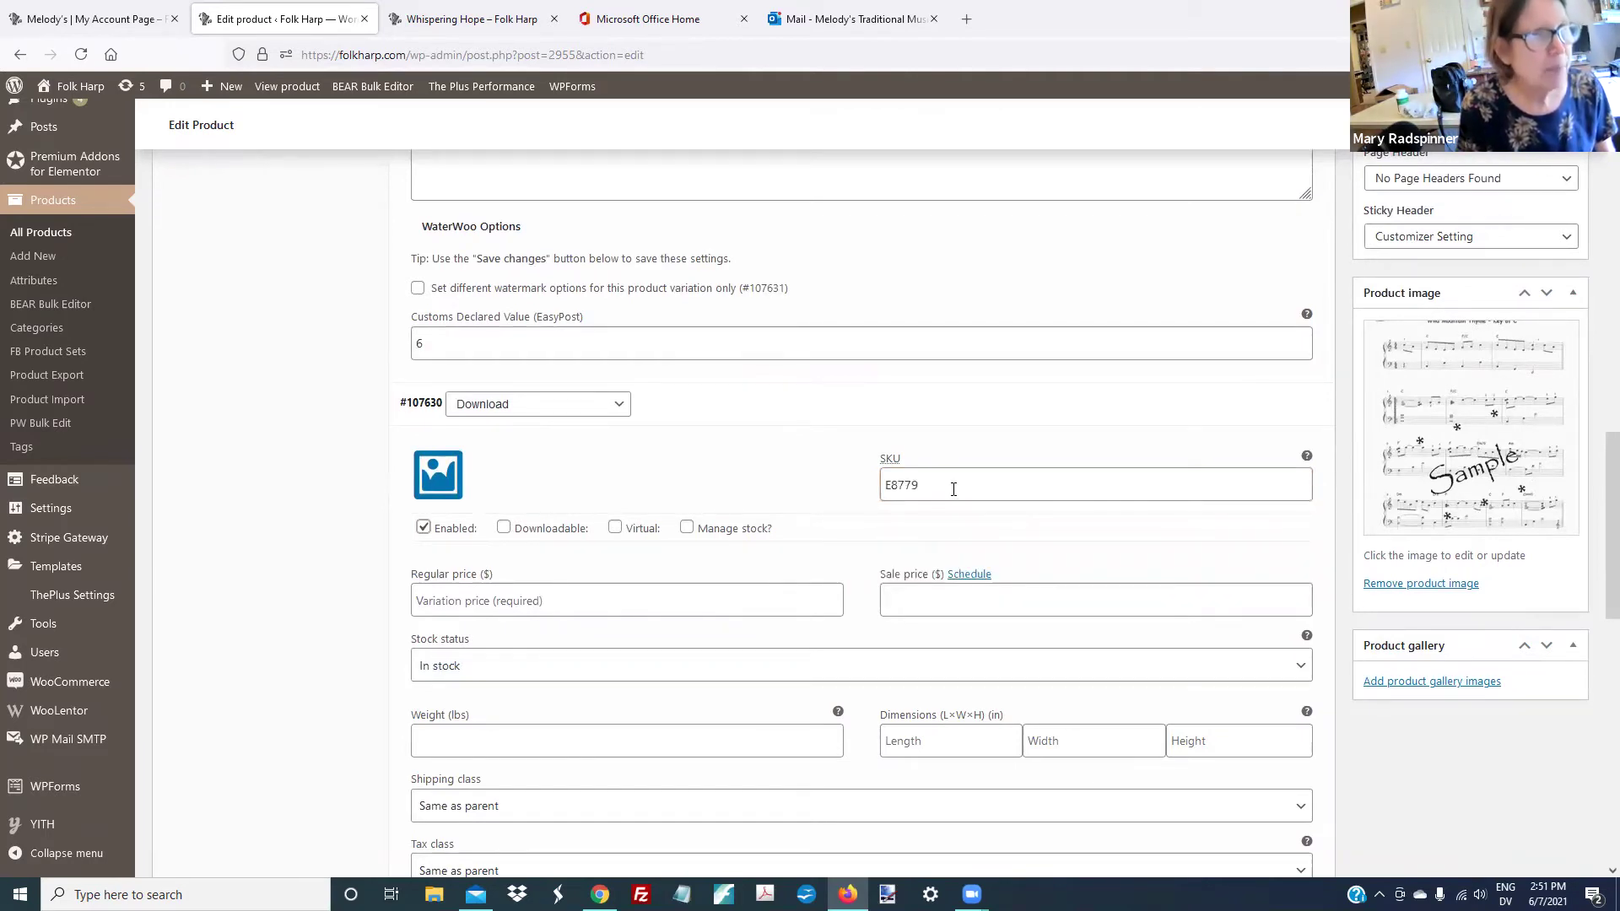
pyautogui.press('Tab')
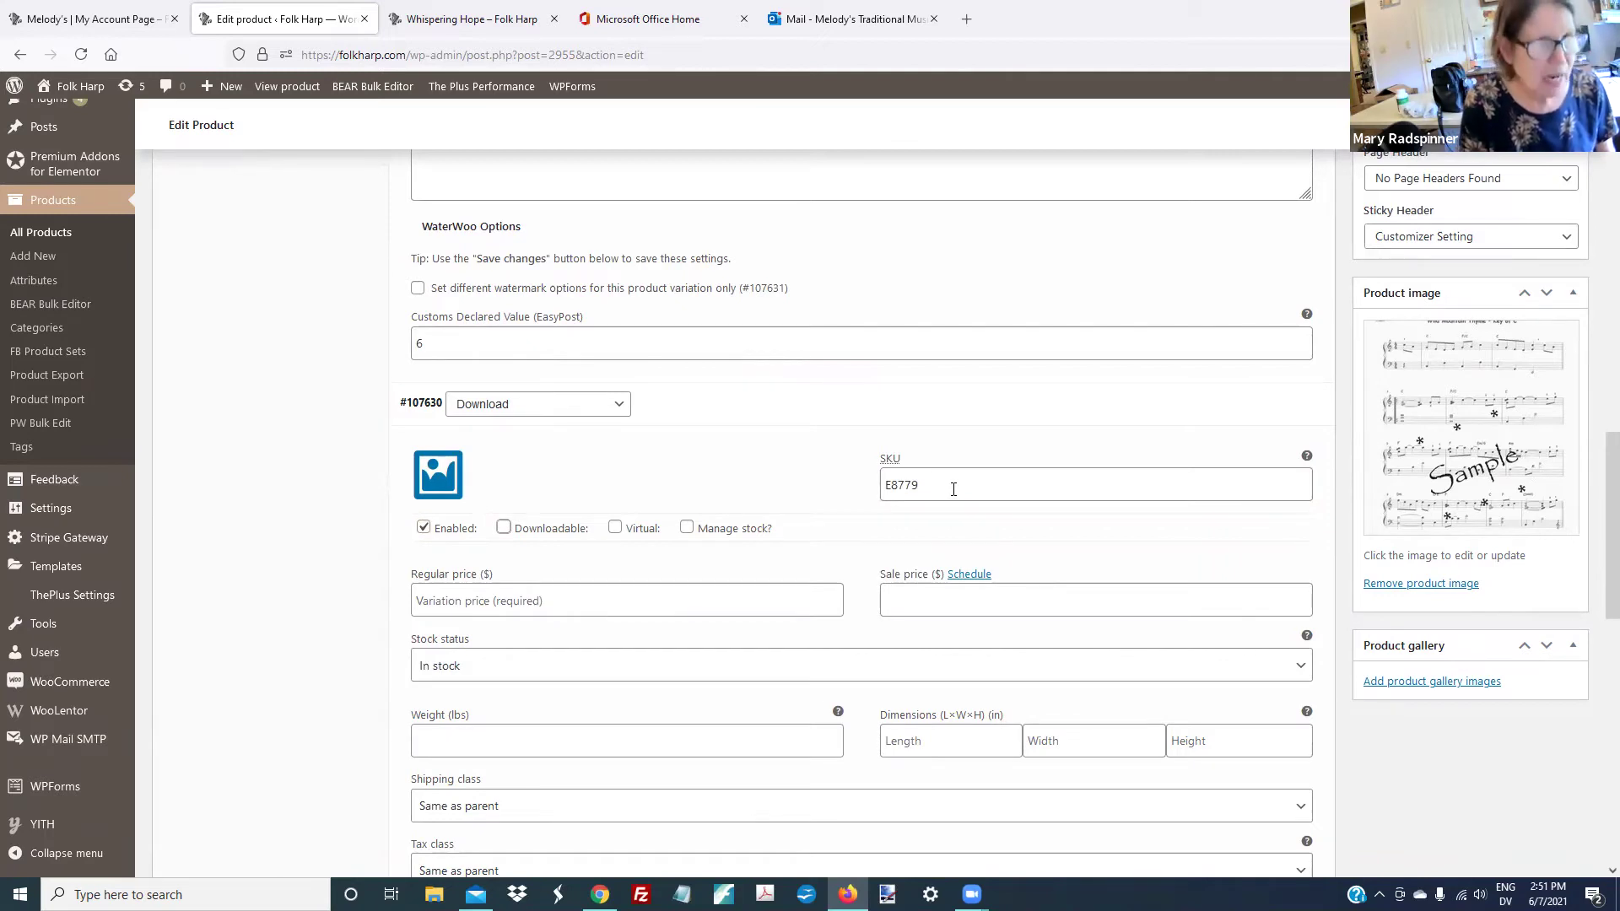
pyautogui.press('space')
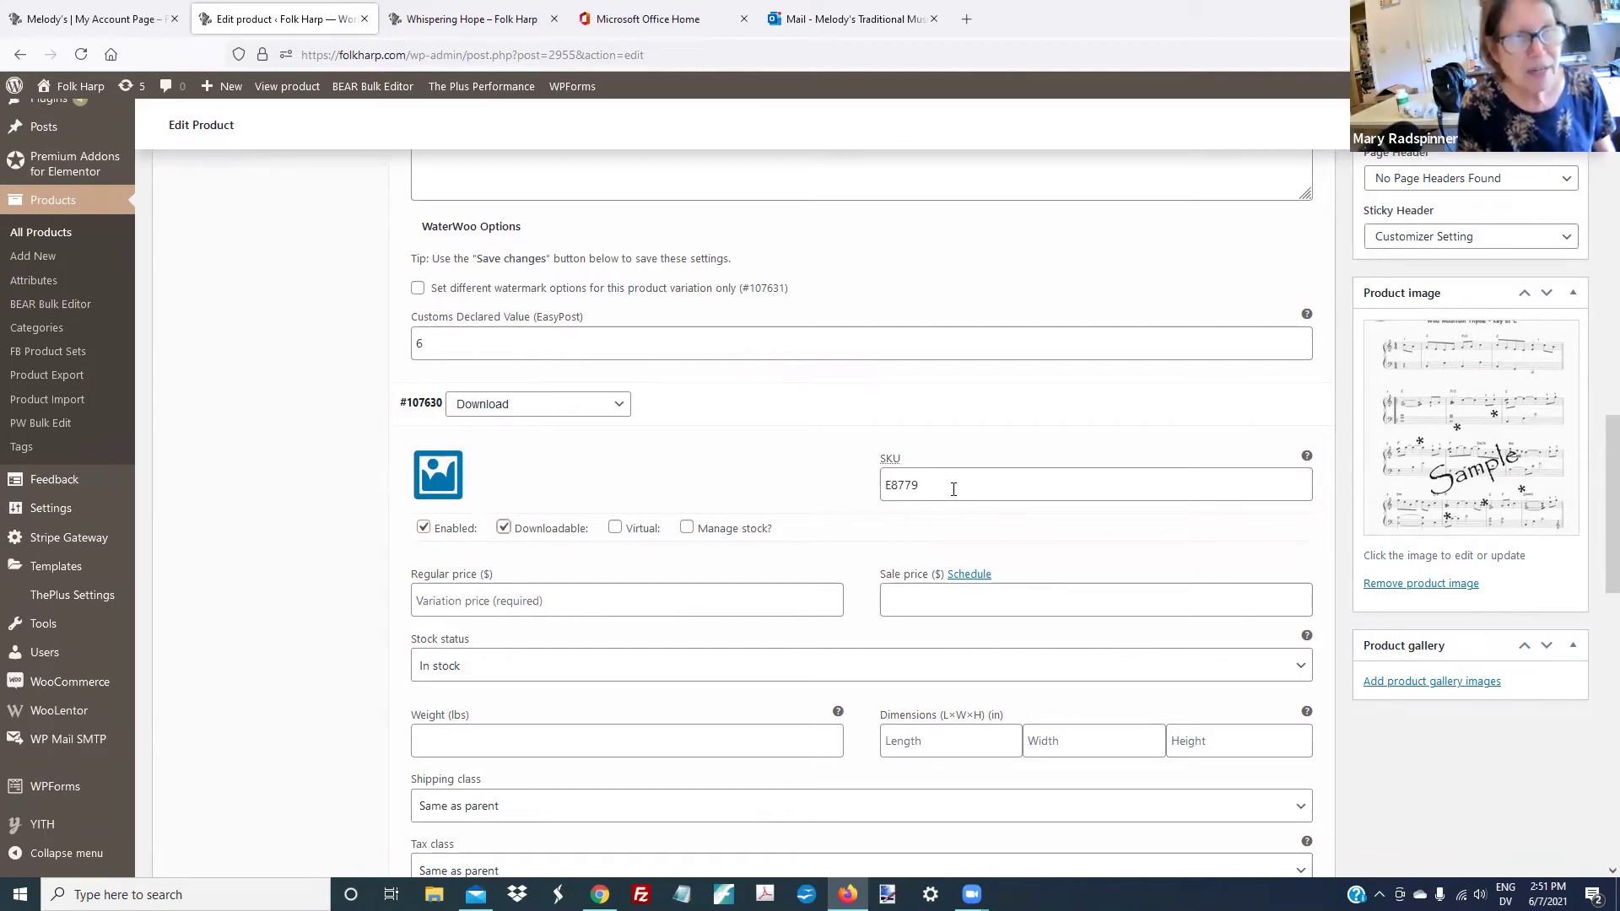
pyautogui.press('Tab')
pyautogui.press('space')
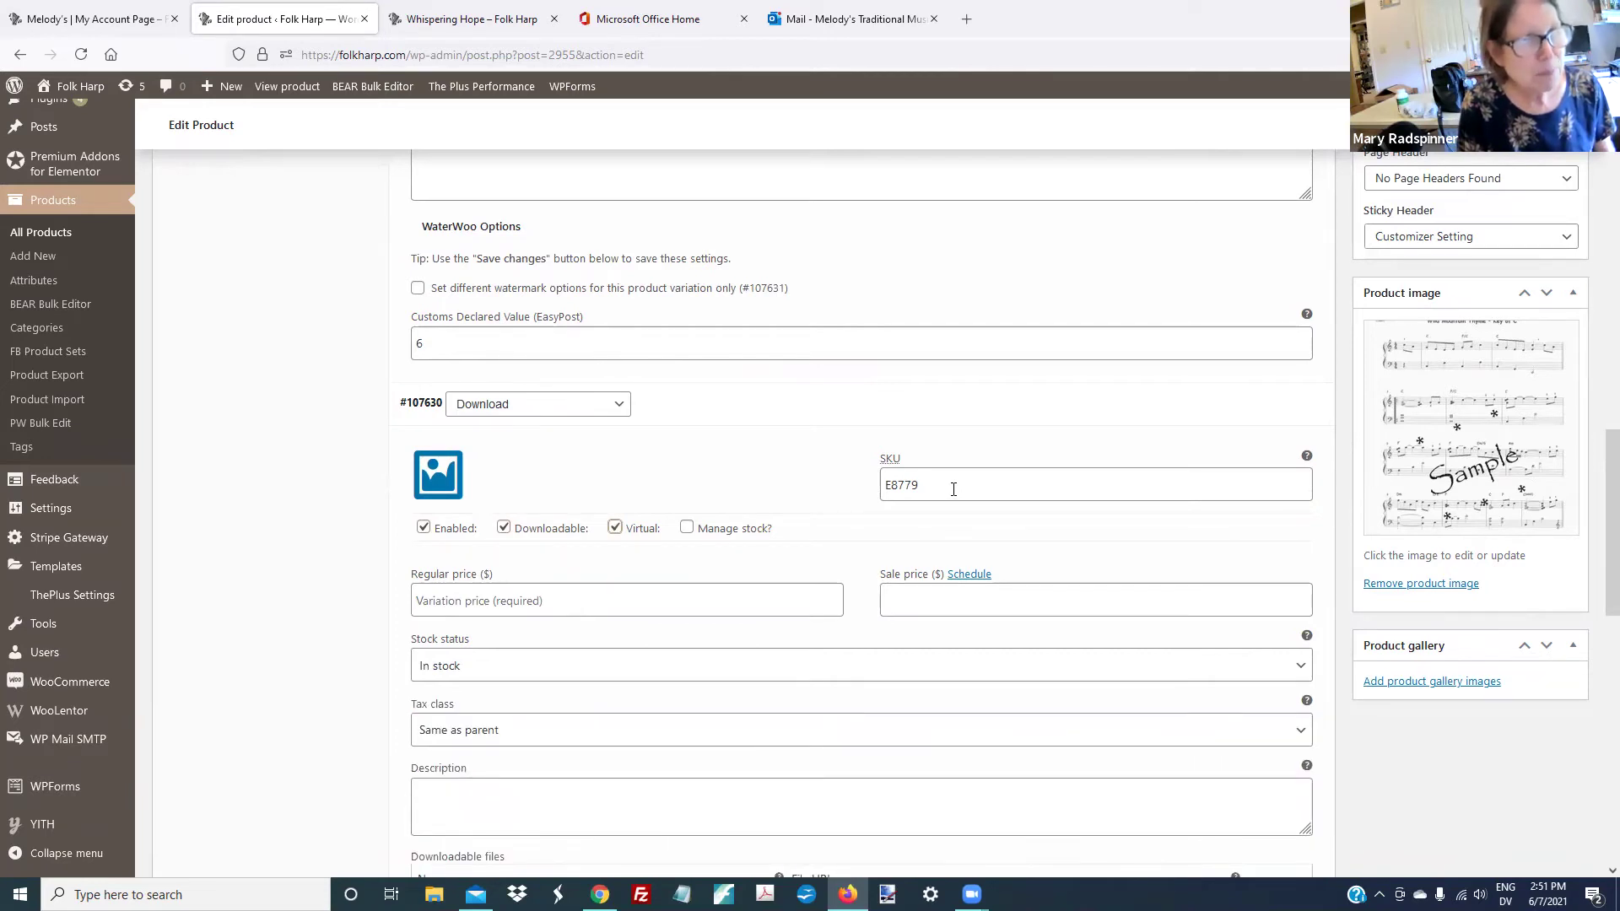
# Enter a regular price of 6 for the Download variation
pyautogui.press('Tab')
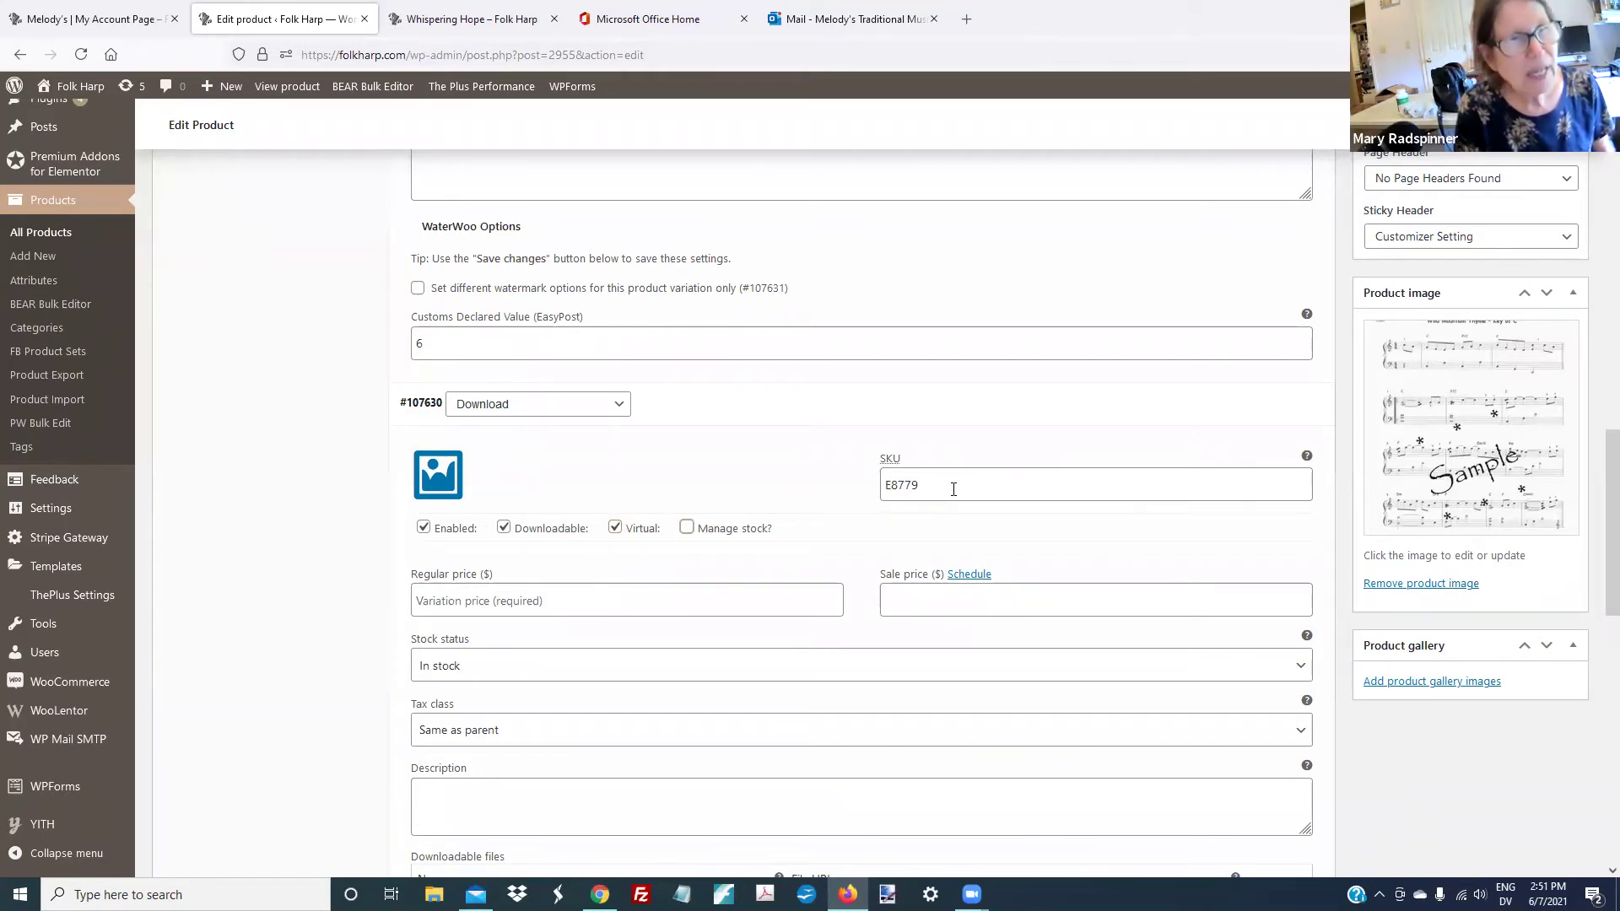
pyautogui.press('Tab')
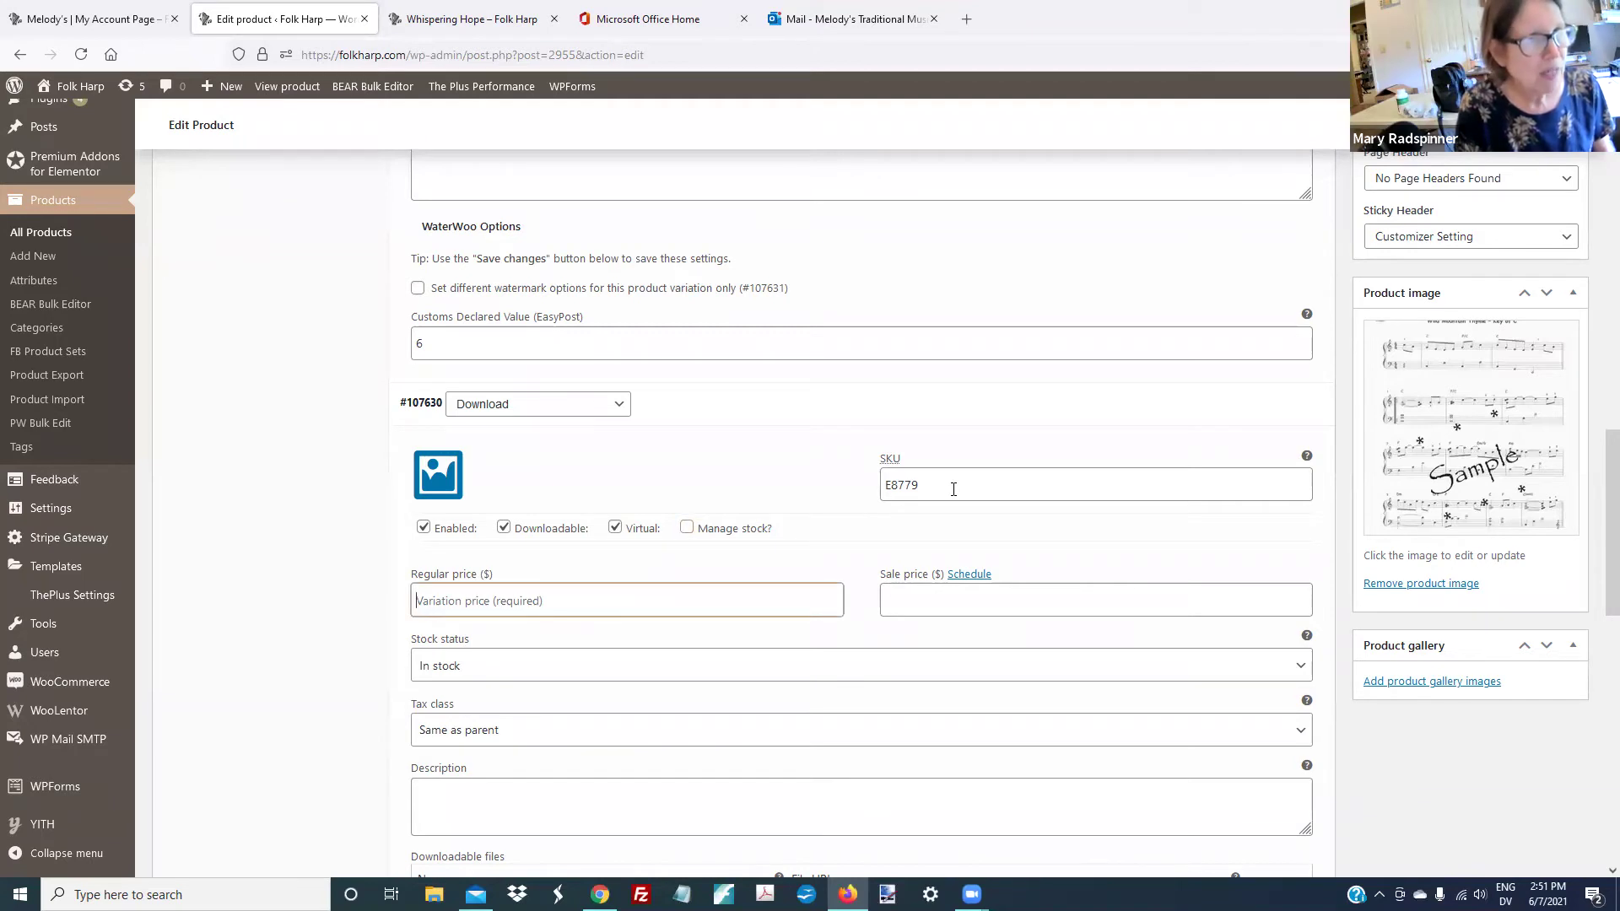
pyautogui.write('6')
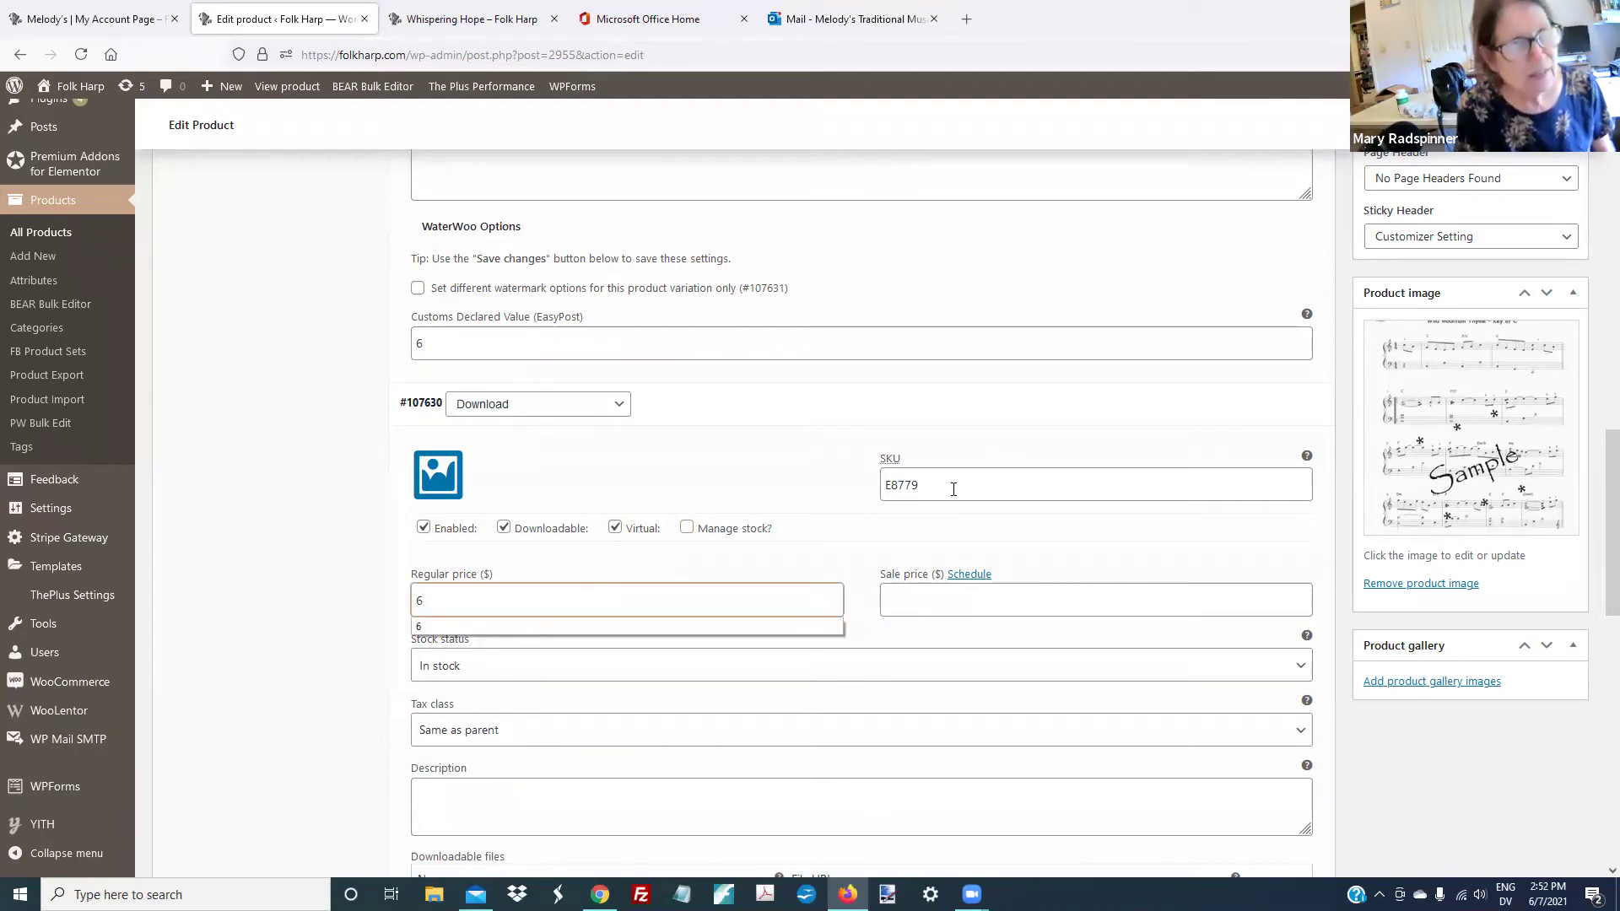
pyautogui.press('Tab')
pyautogui.press('Tab')
pyautogui.press('Tab')
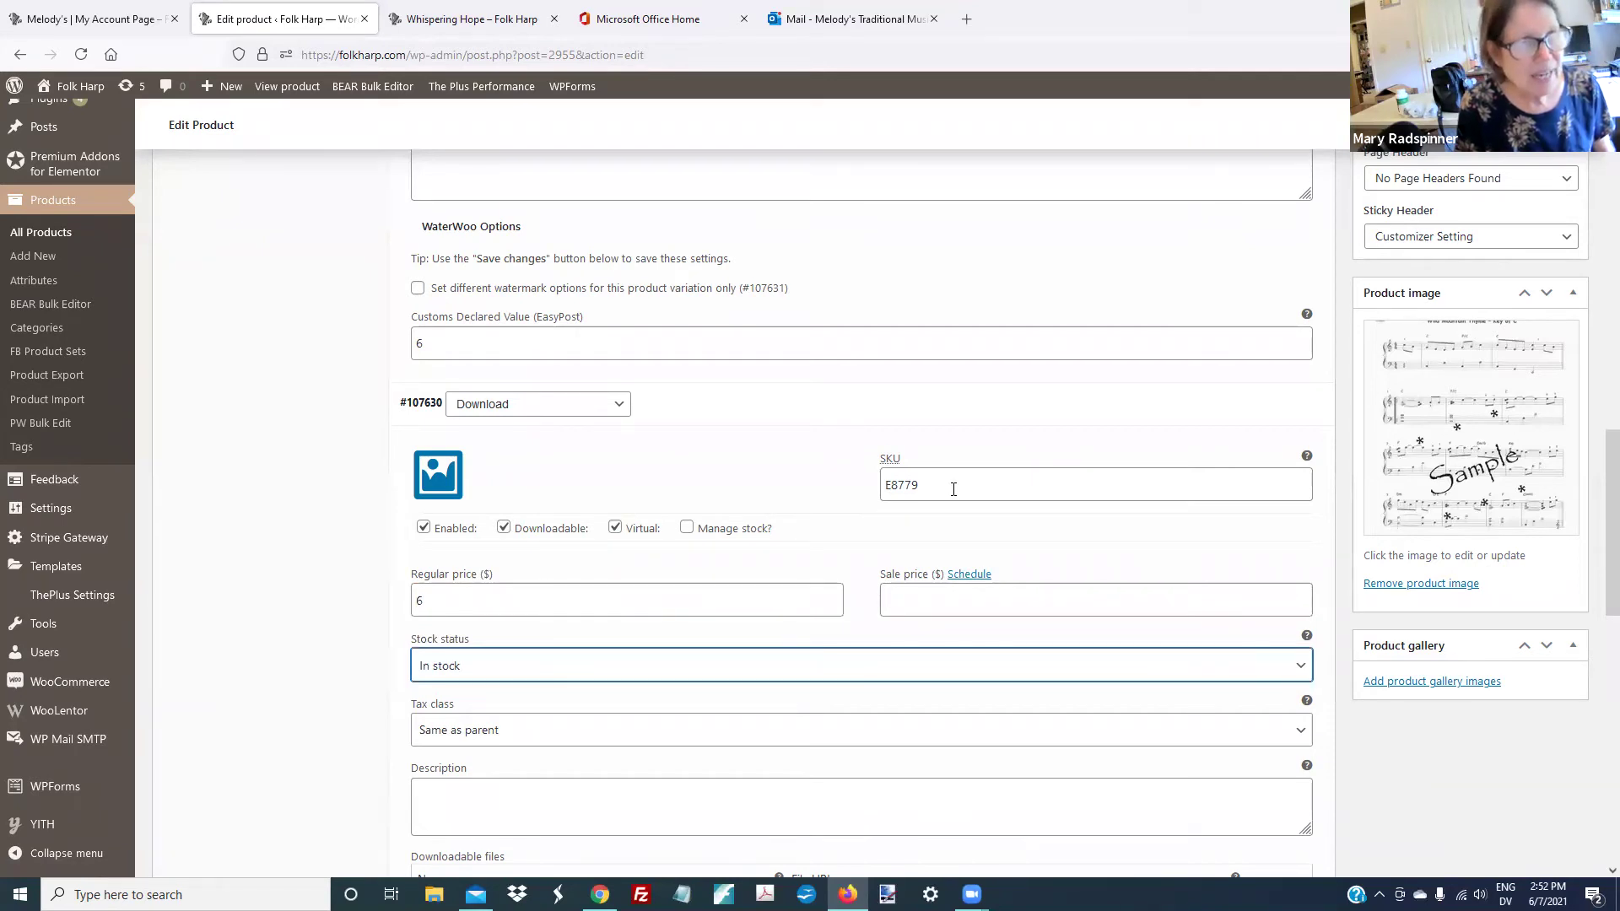
pyautogui.press('Tab')
pyautogui.press('Tab')
pyautogui.press('Tab')
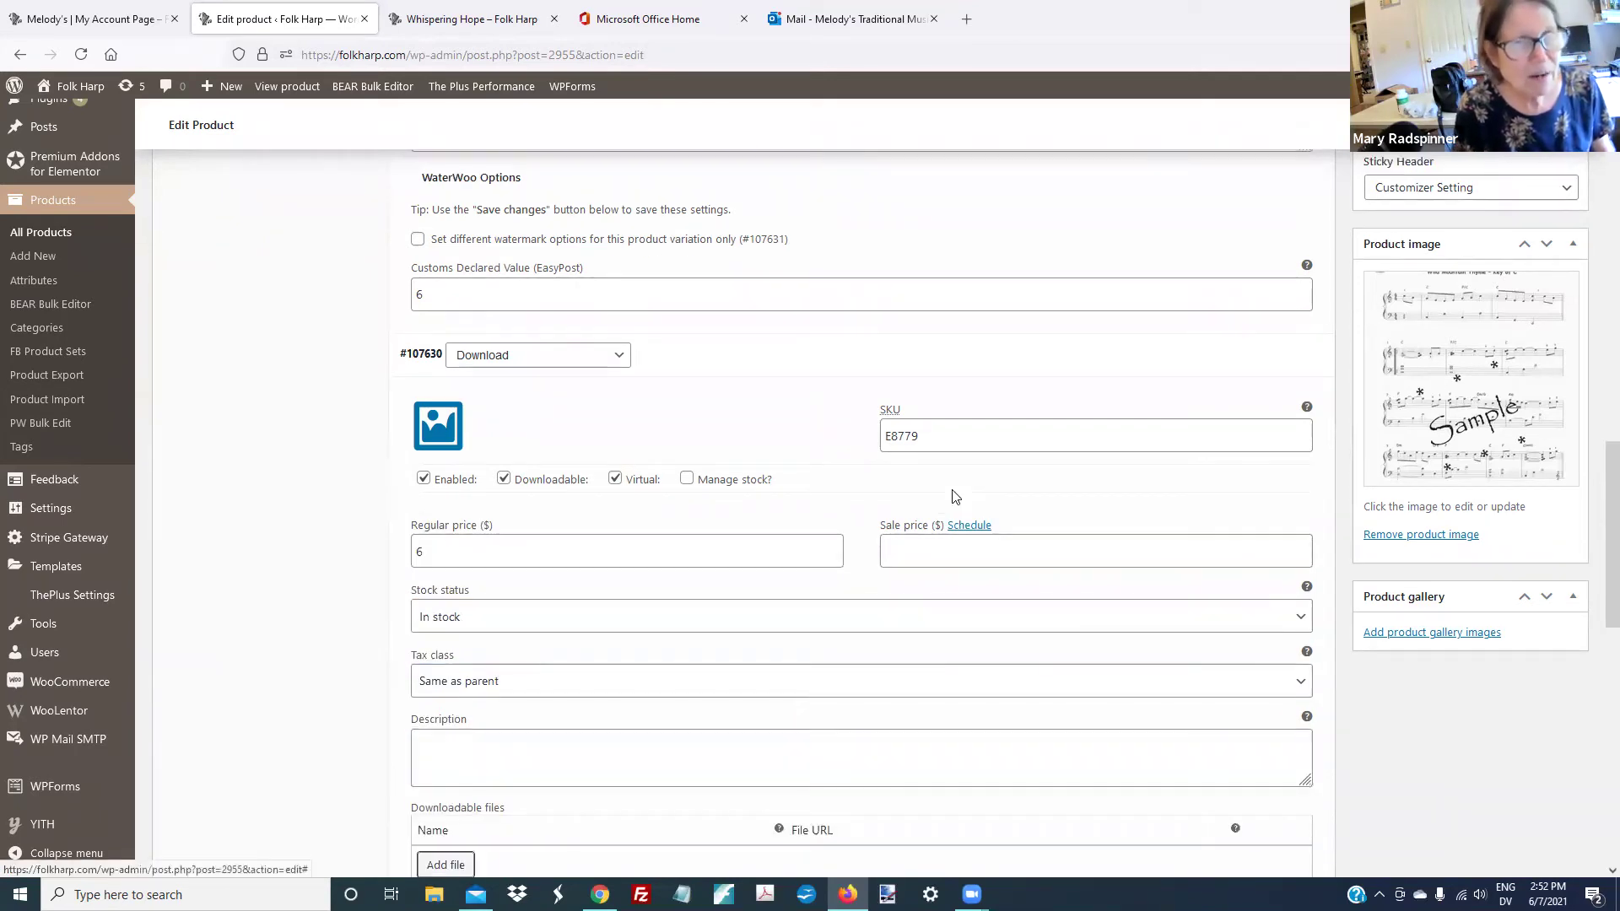
pyautogui.scroll(-5, 955, 496)
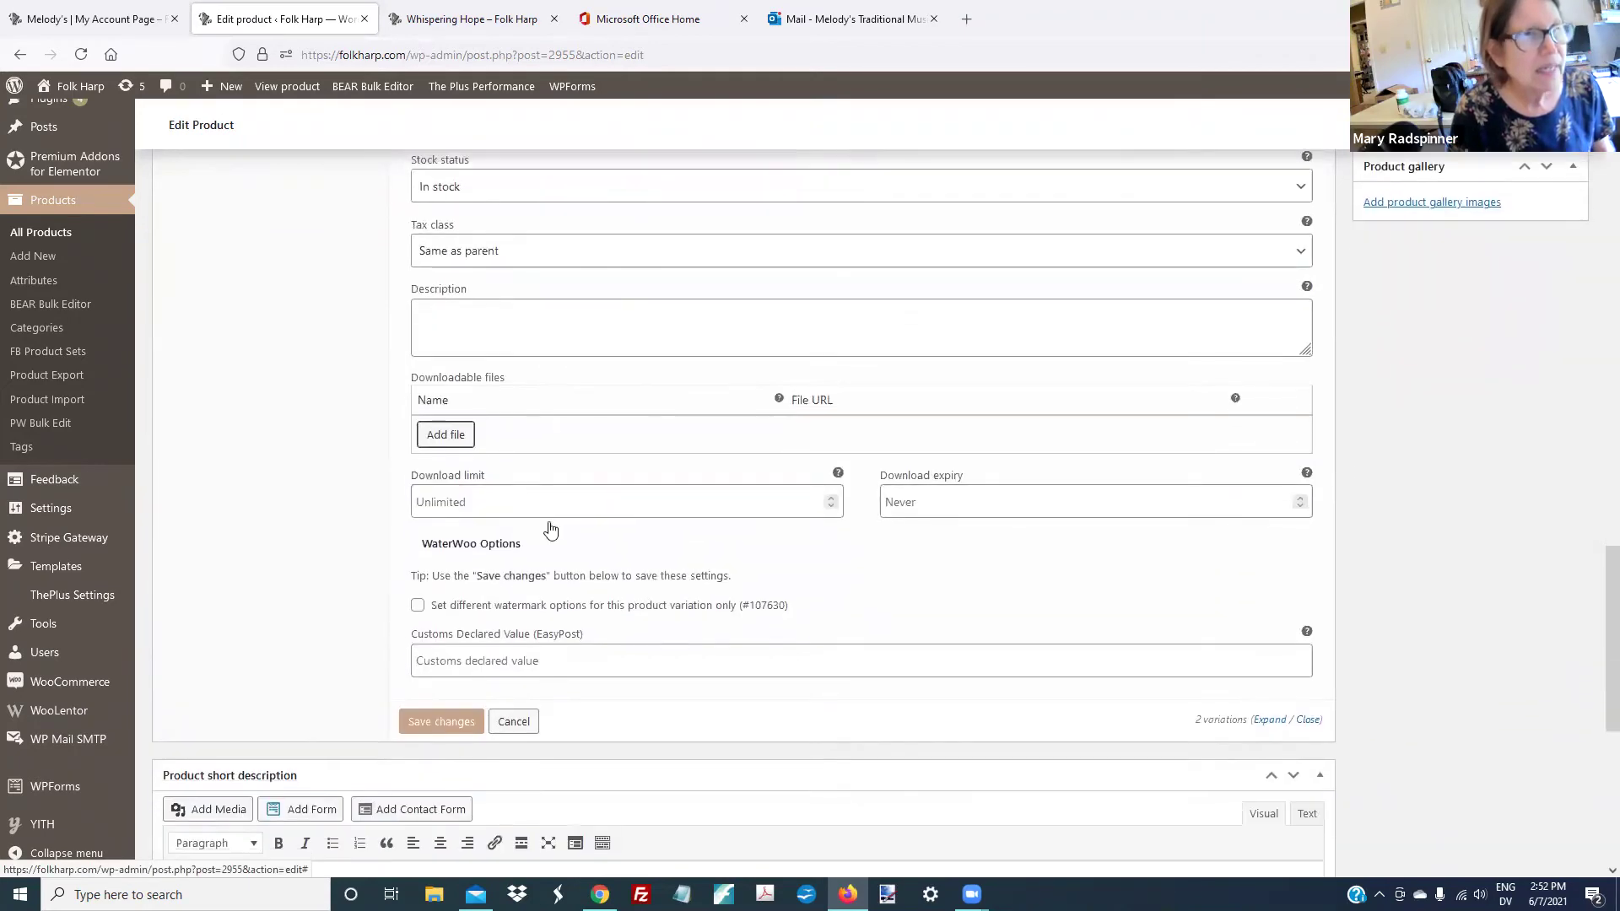
# Add an empty downloadable-file row to the Download variation under Downloadable files
pyautogui.click(440, 436)
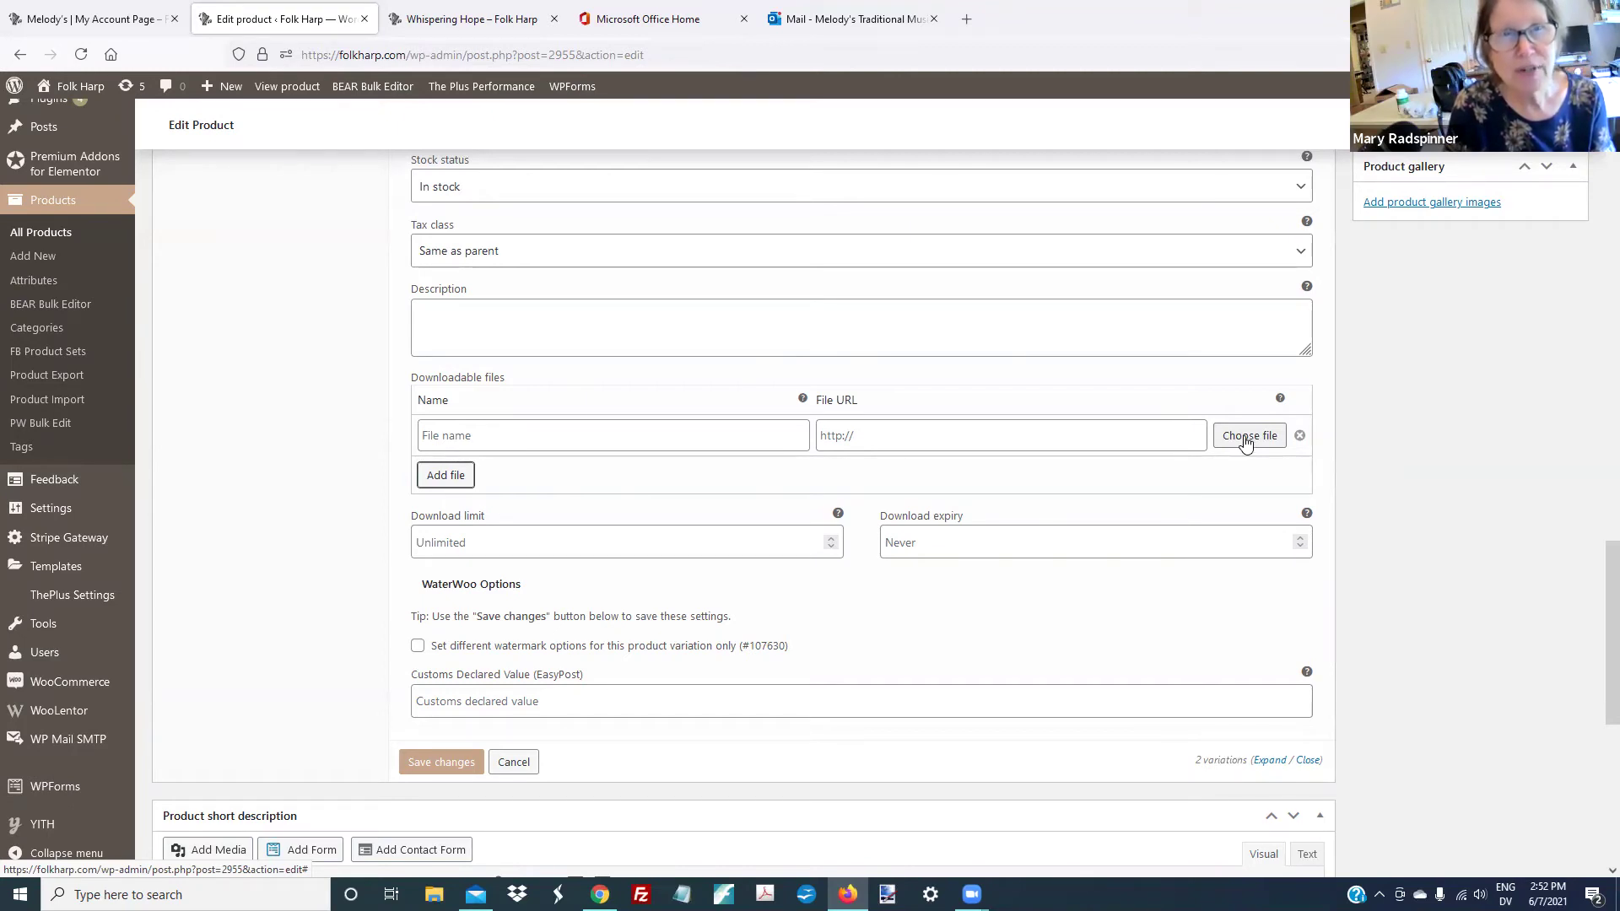
# Upload Wild Mountain Thyme.pdf and insert its file URL into the Download variation's file row
pyautogui.click(1247, 438)
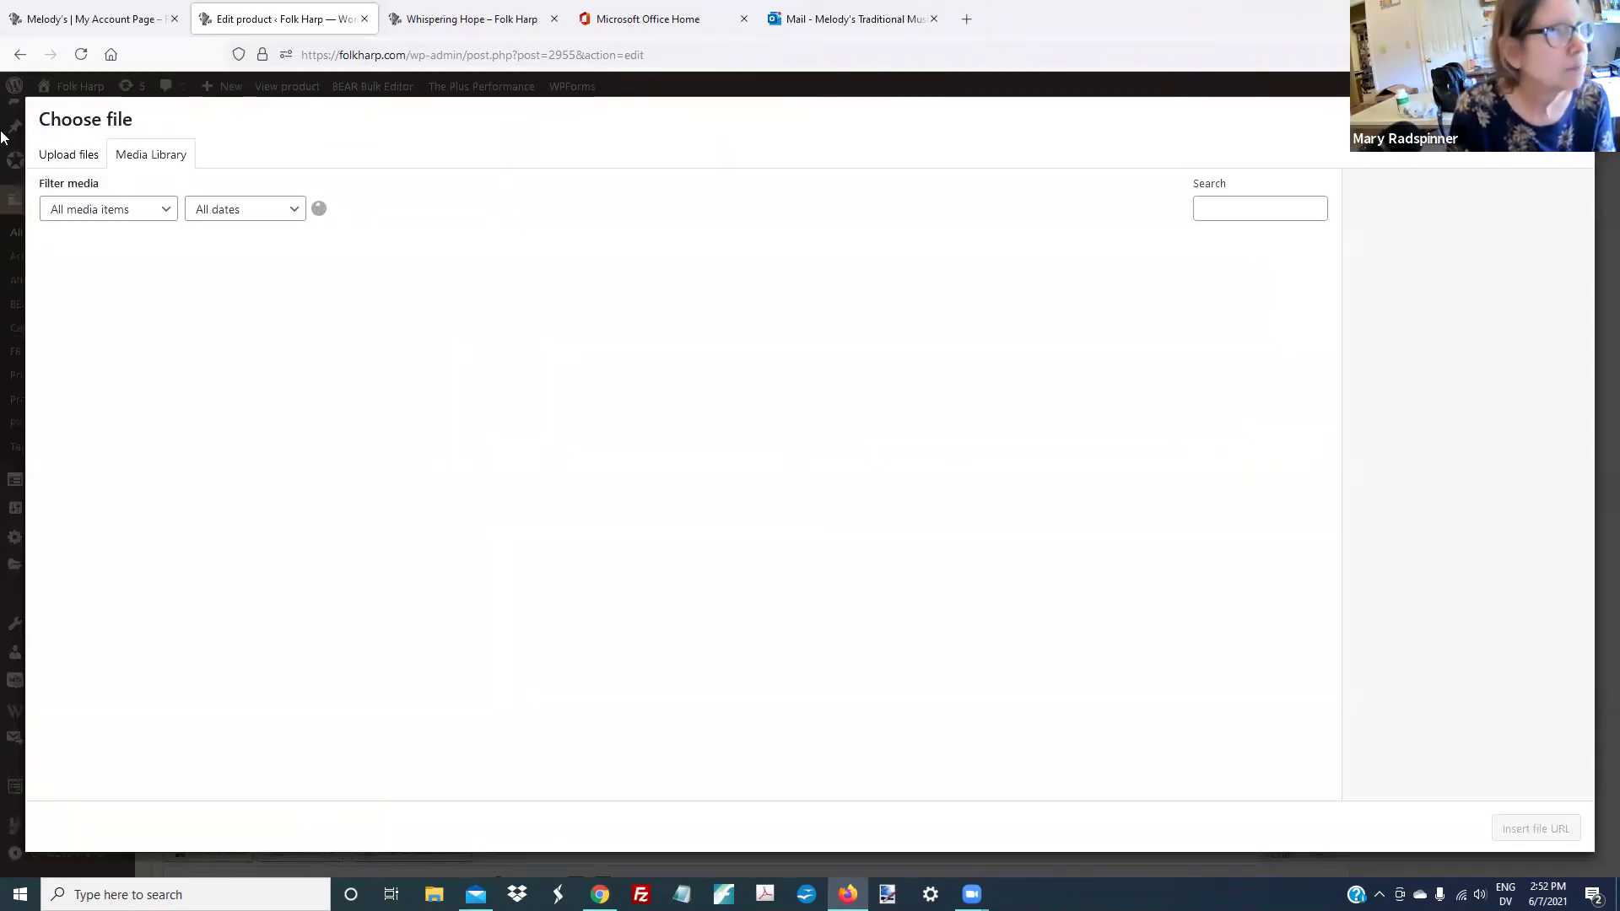
pyautogui.click(64, 159)
pyautogui.click(840, 451)
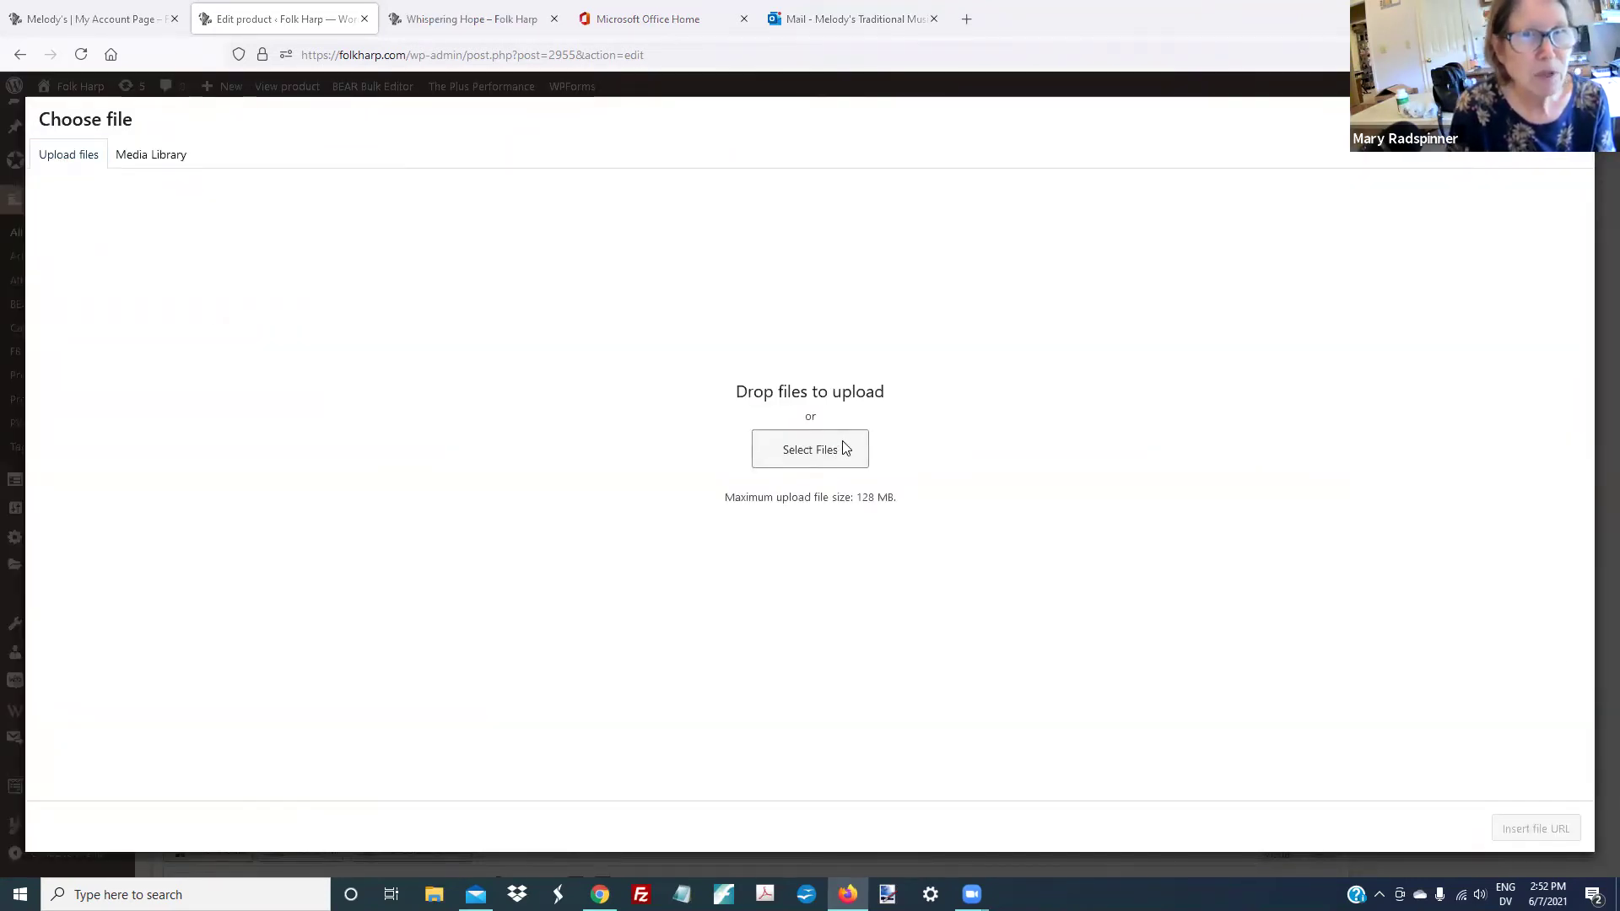
pyautogui.scroll(-3, 1378, 637)
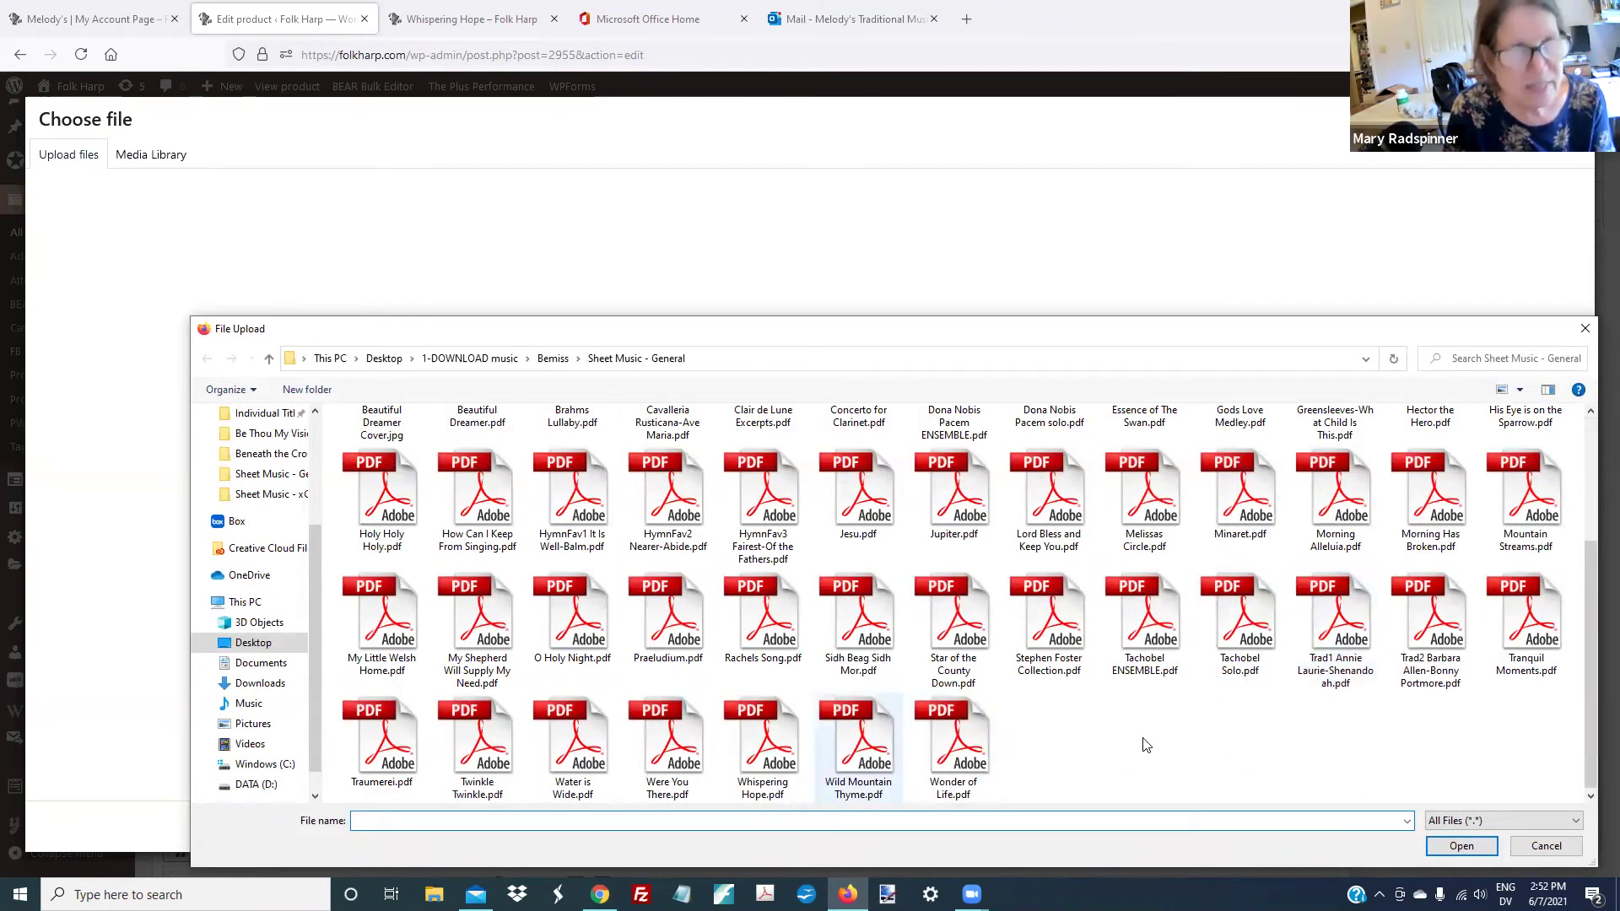
pyautogui.click(858, 743)
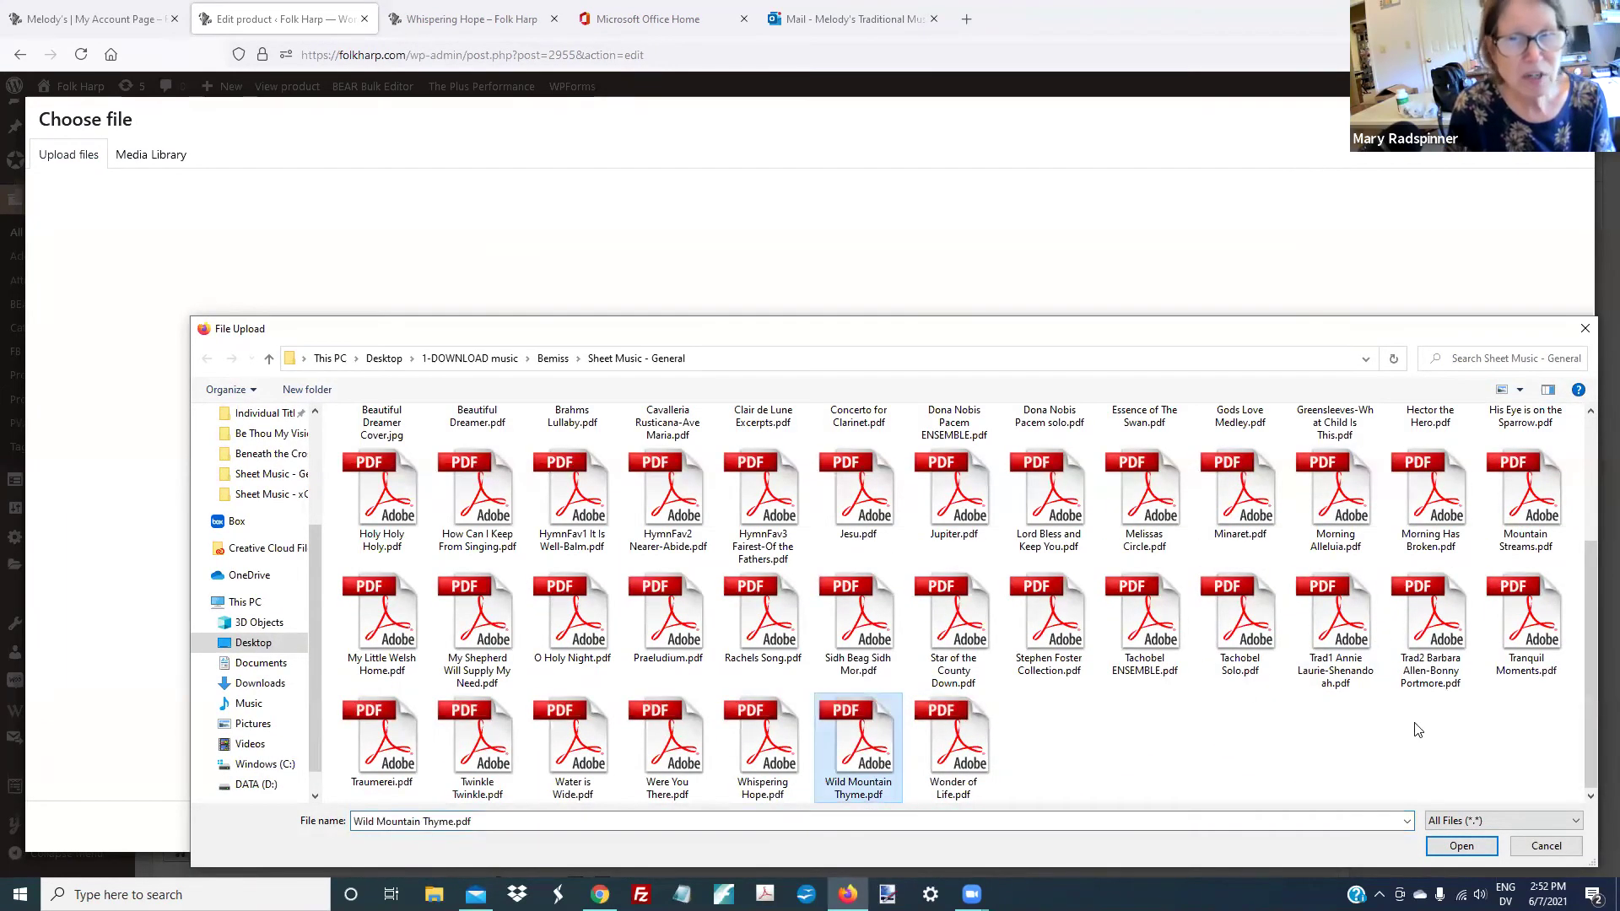
pyautogui.click(1485, 852)
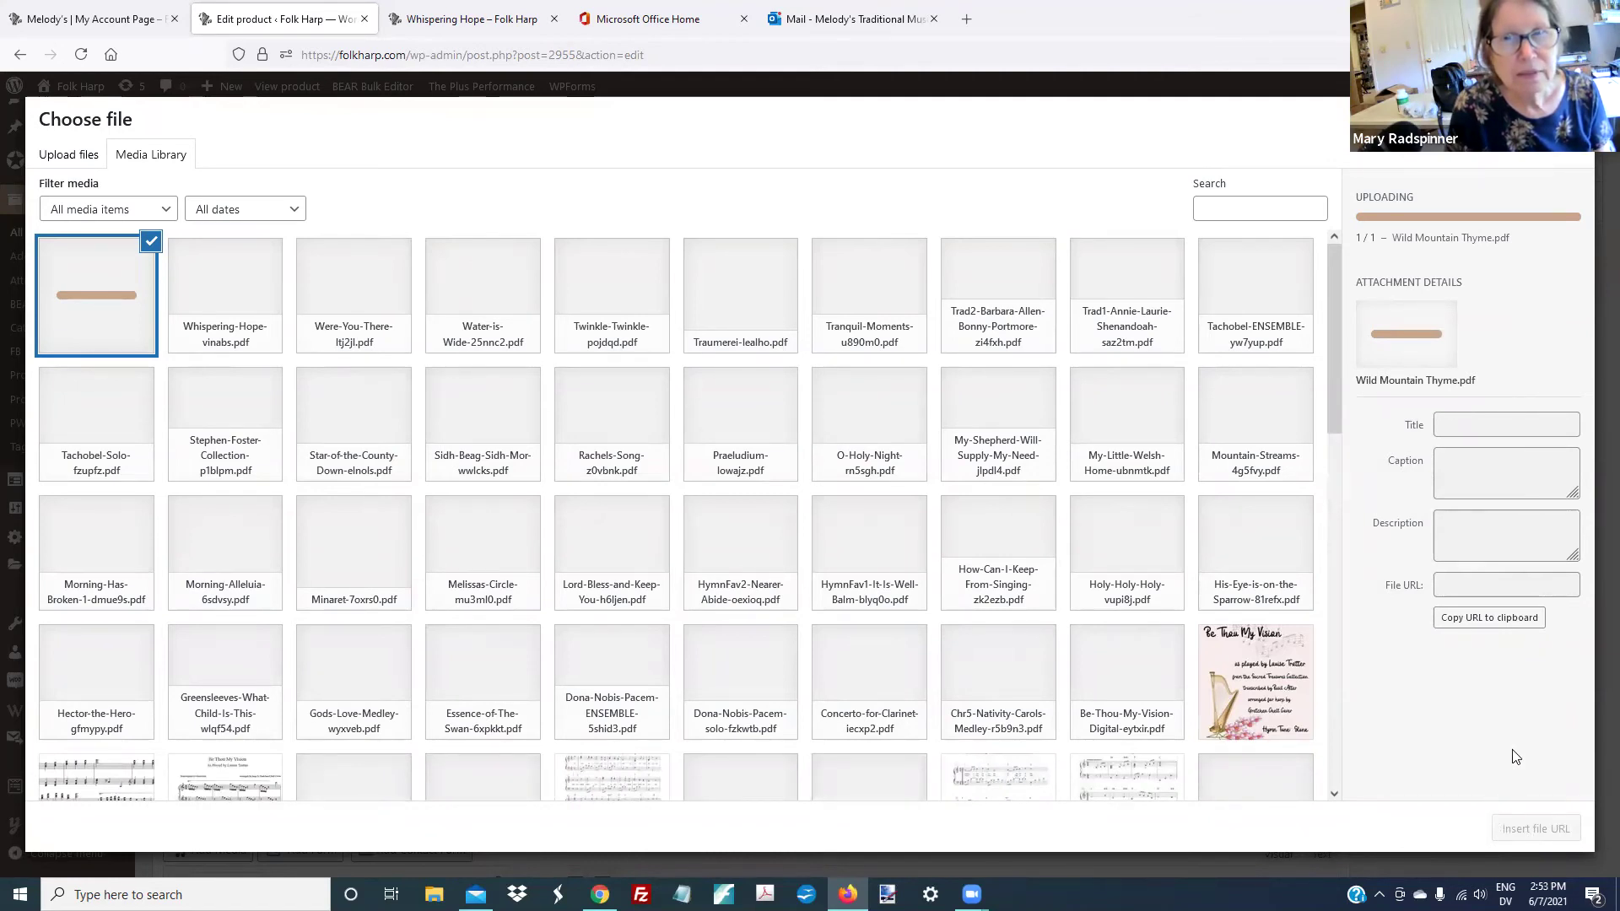
pyautogui.click(1536, 828)
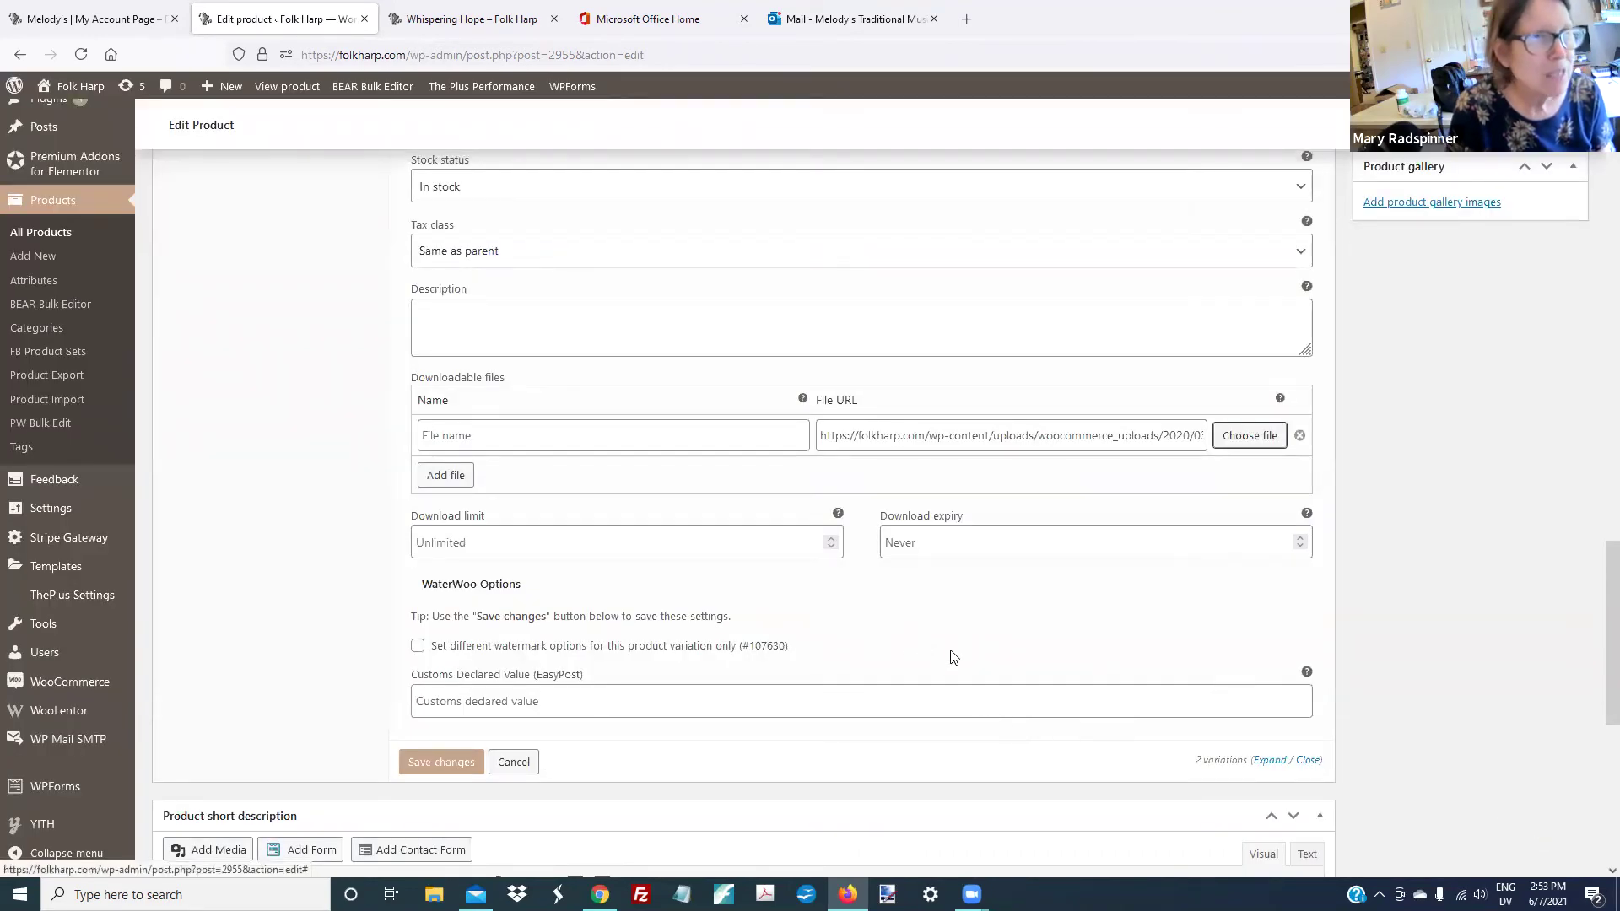
# Name the downloadable file 'Wild Mountain Thyme Digital'
pyautogui.click(596, 439)
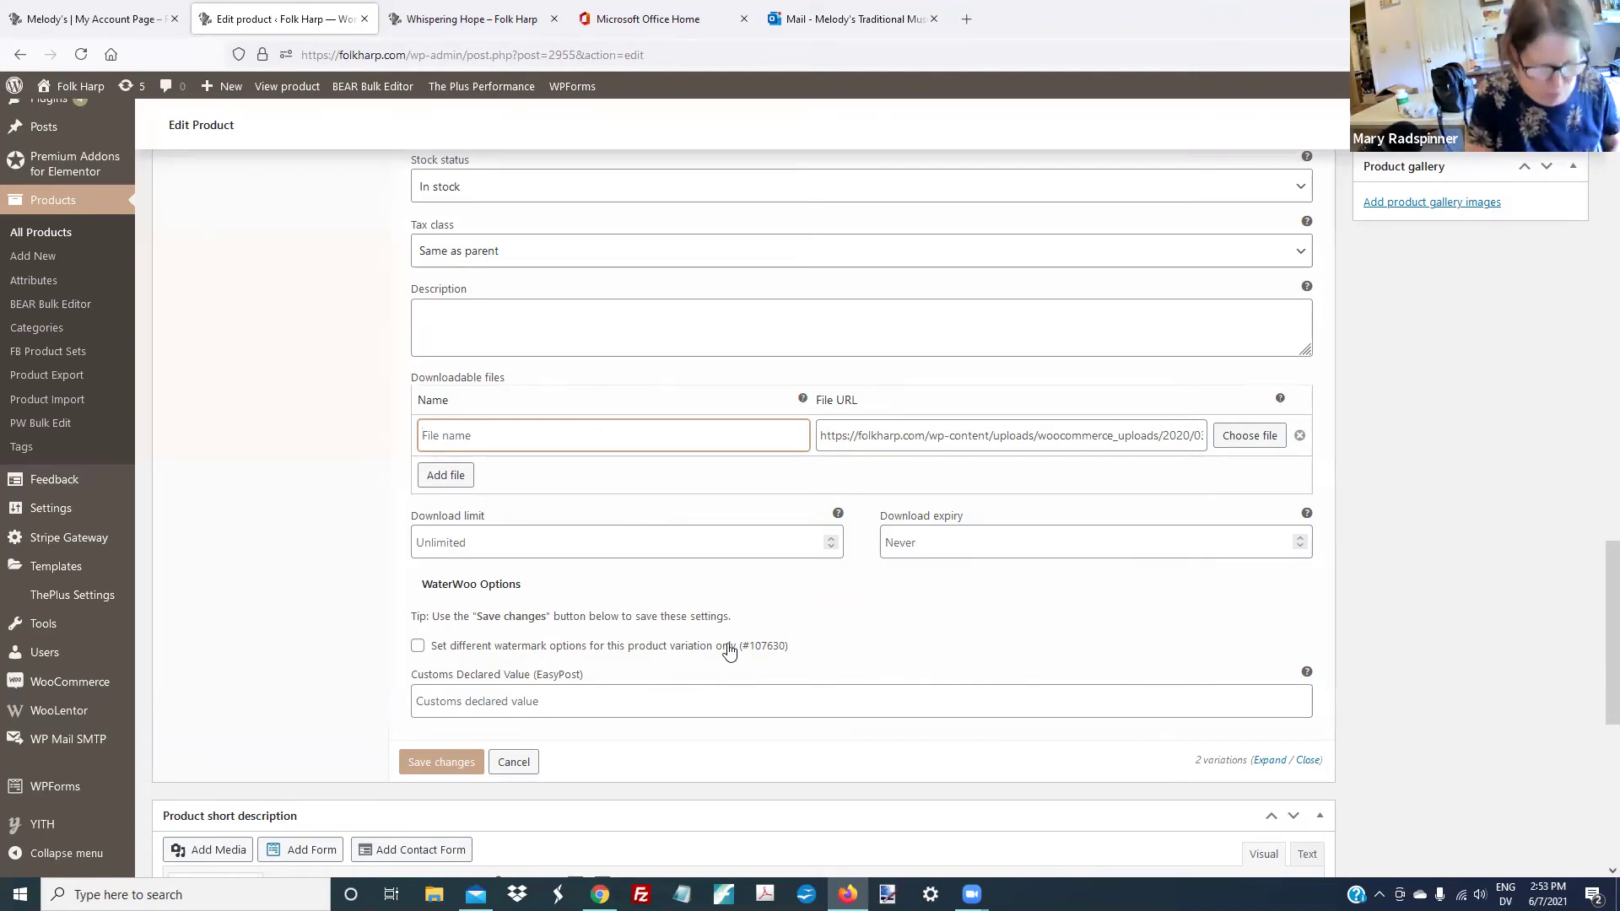
pyautogui.write('W')
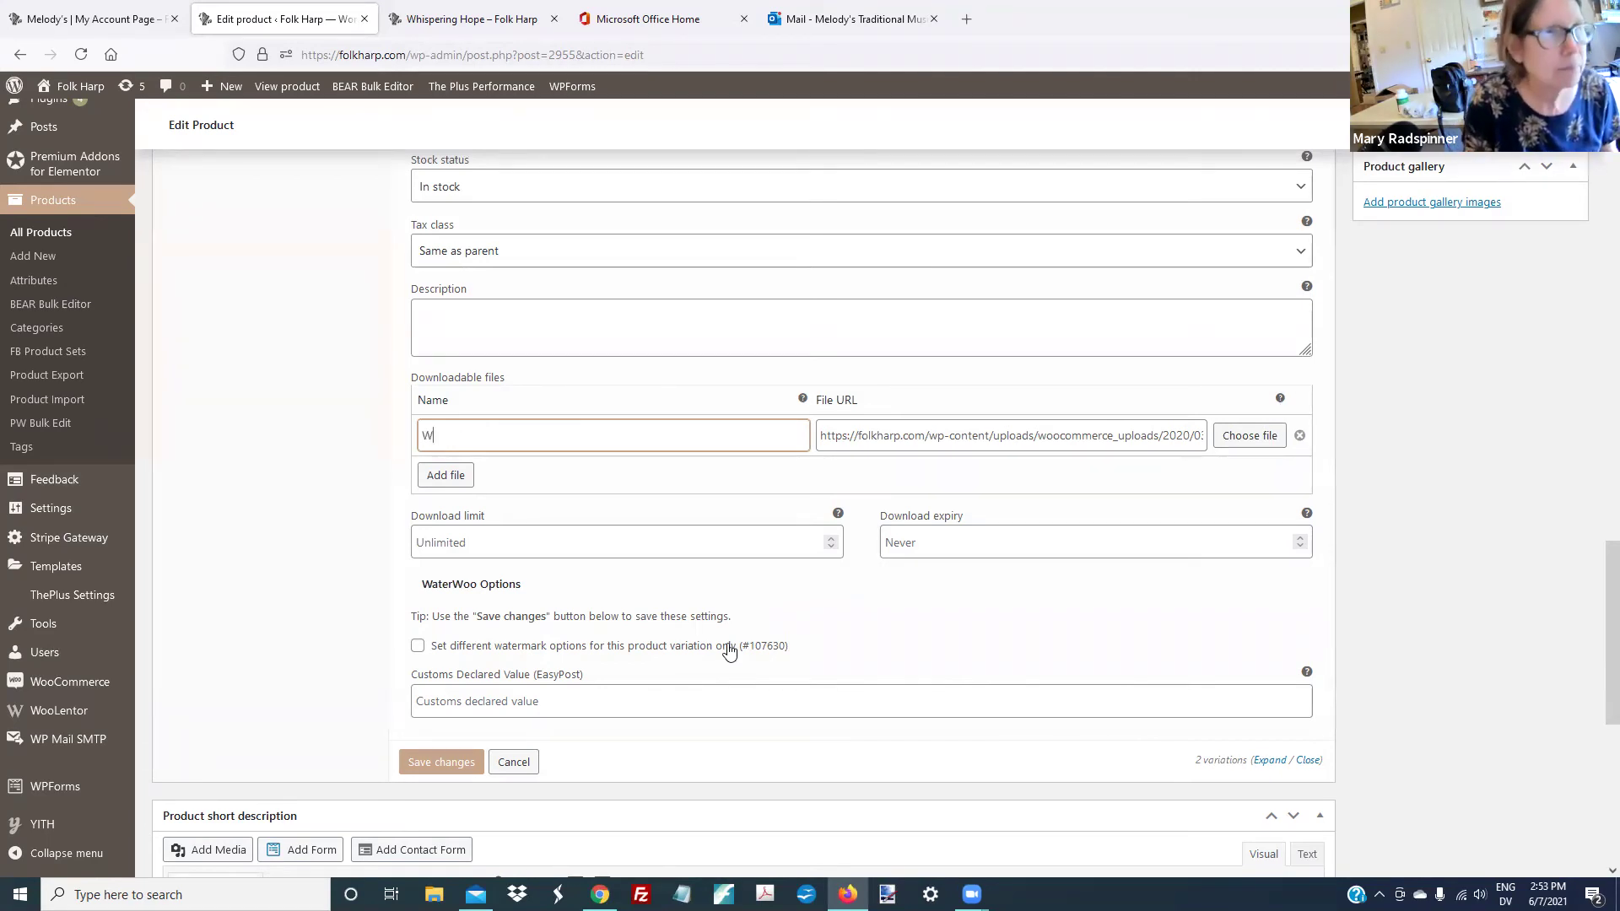
pyautogui.write('ild Mountain T')
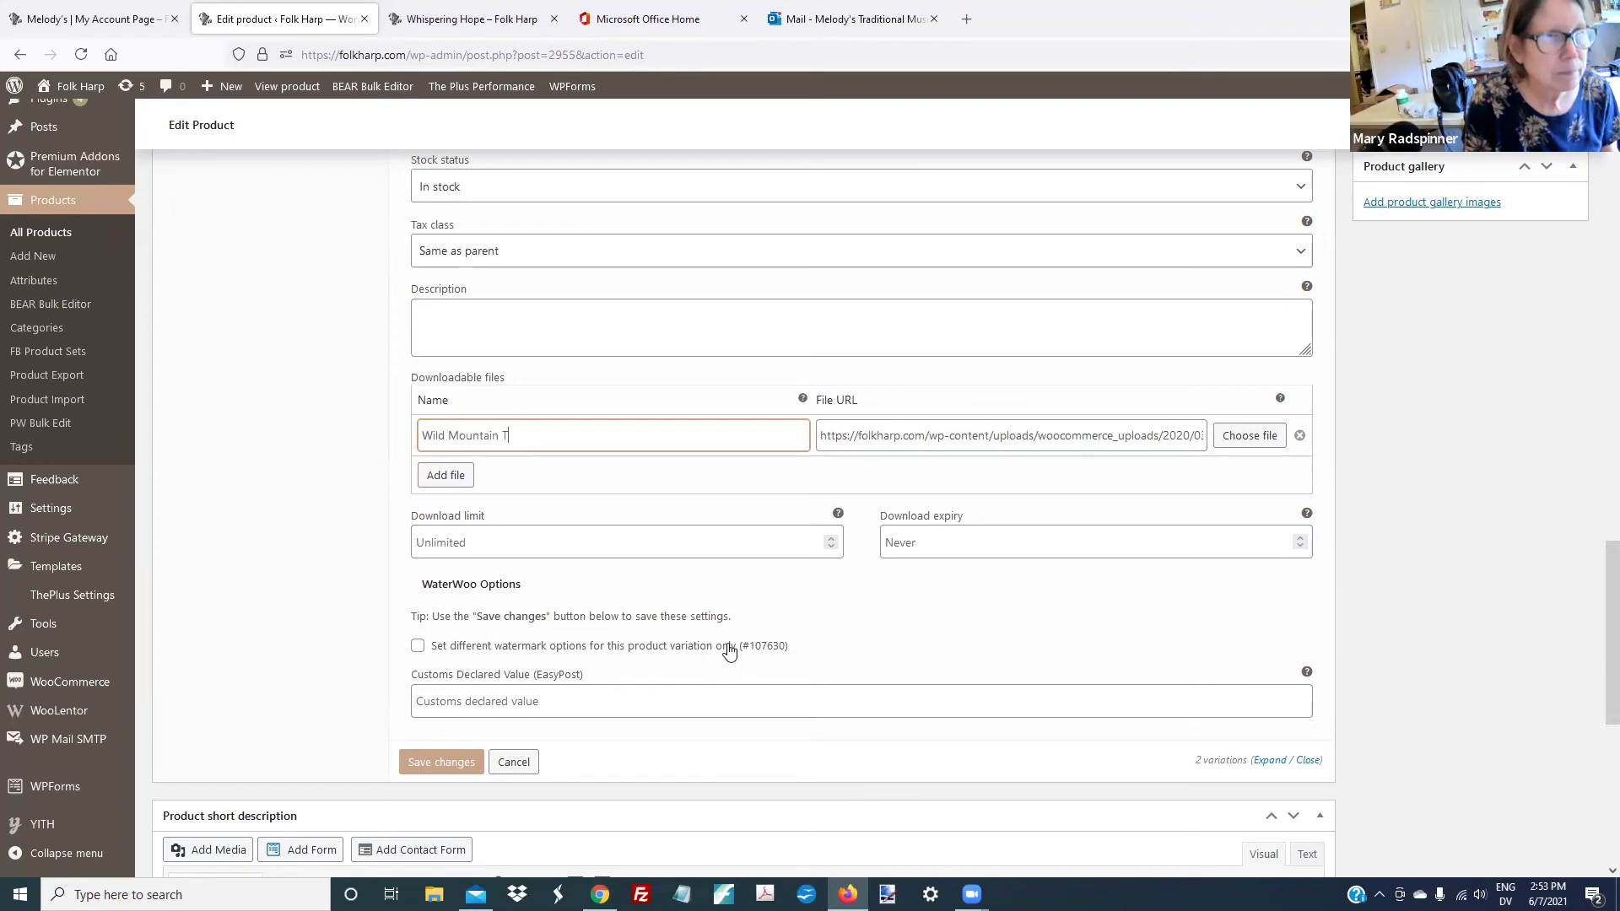
pyautogui.write('hyme Digital')
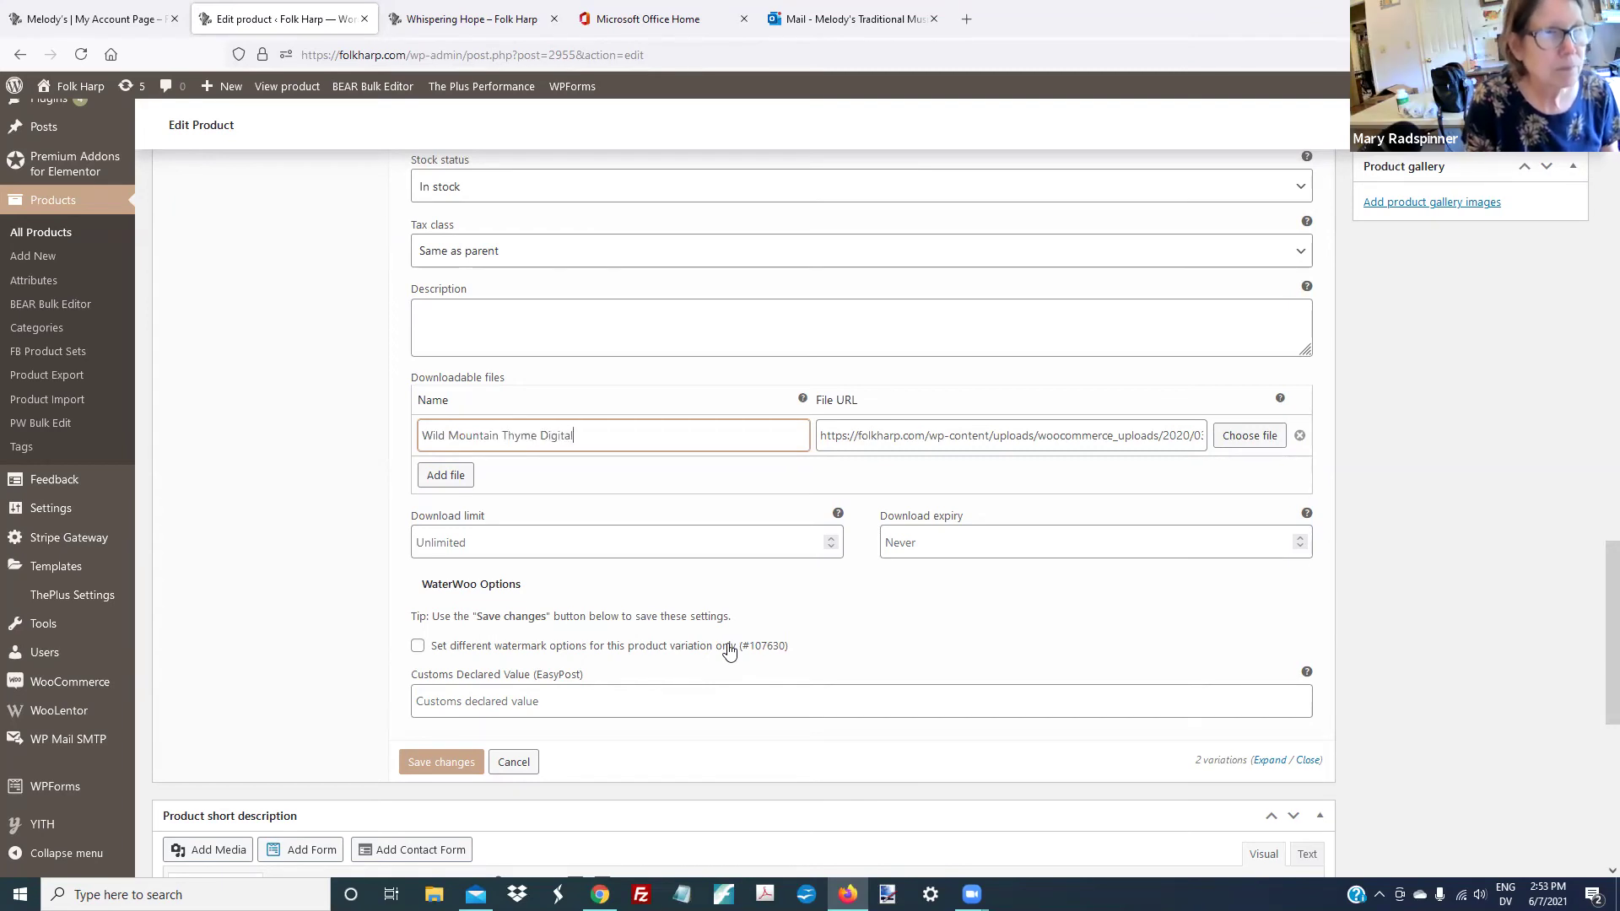
pyautogui.scroll(-1, 730, 659)
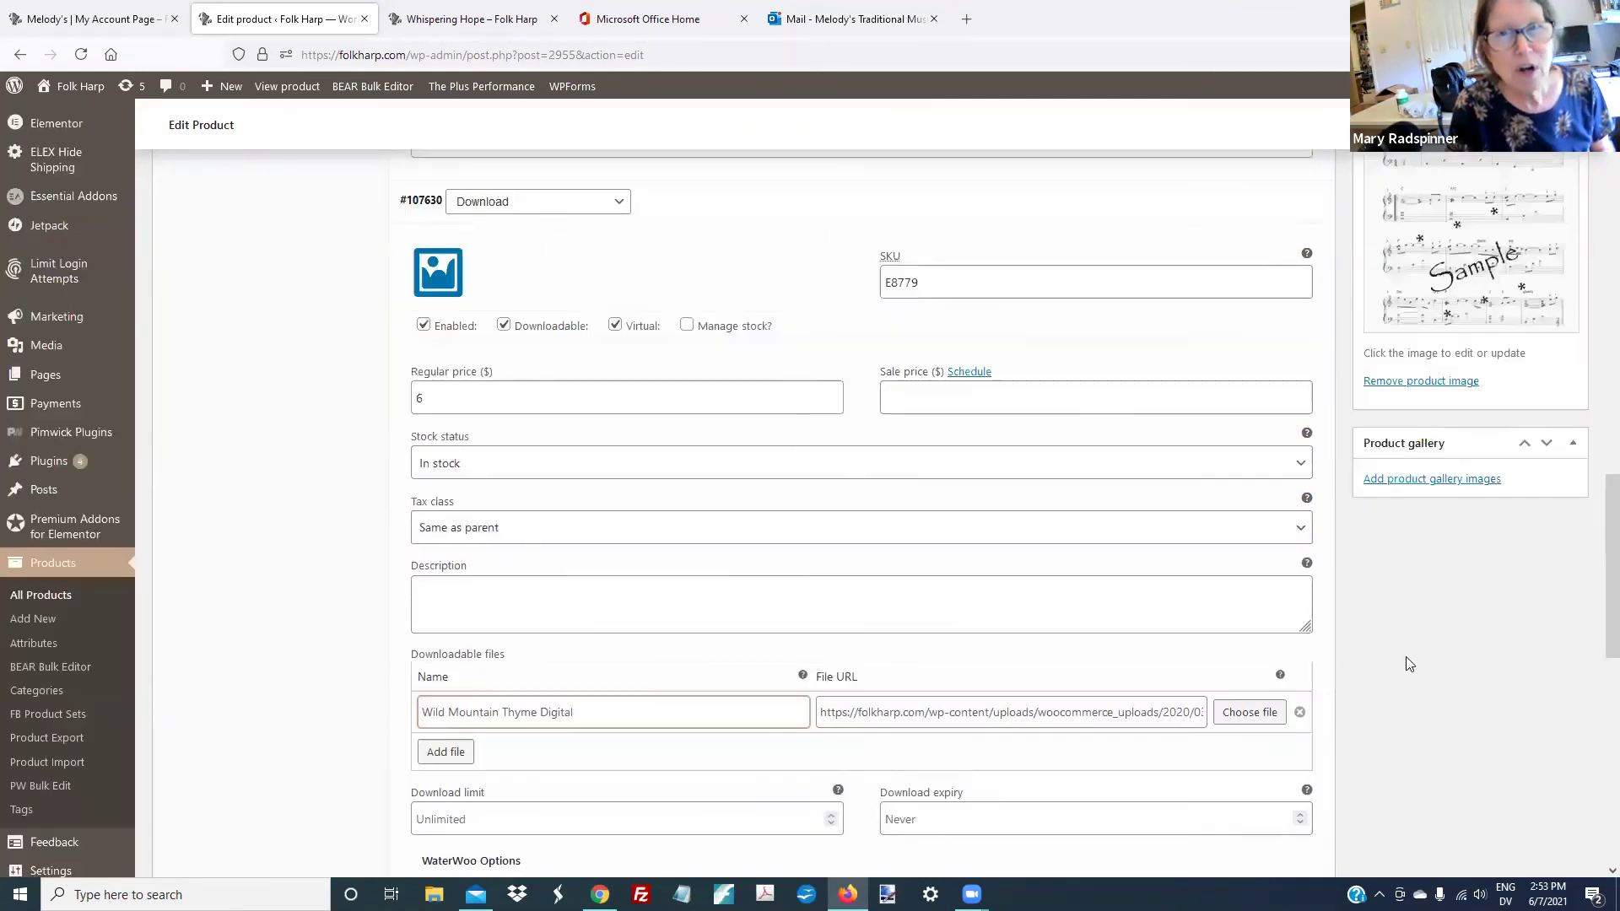
# Save the changes to the Download and Paper Version variations
pyautogui.scroll(15, 1406, 659)
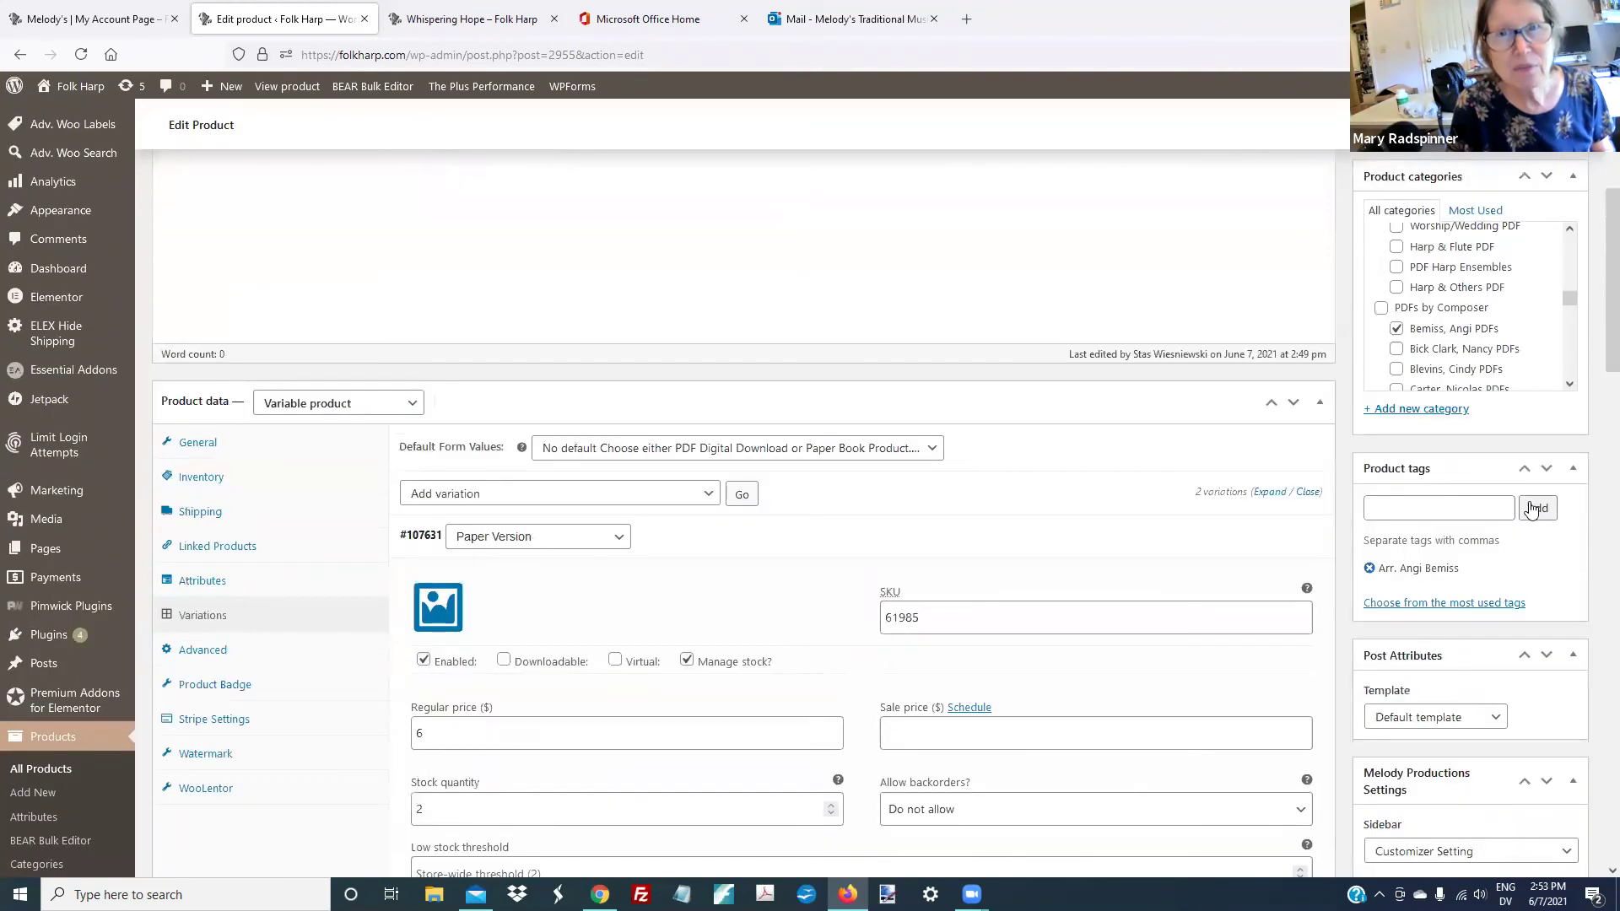
pyautogui.scroll(4, 1531, 507)
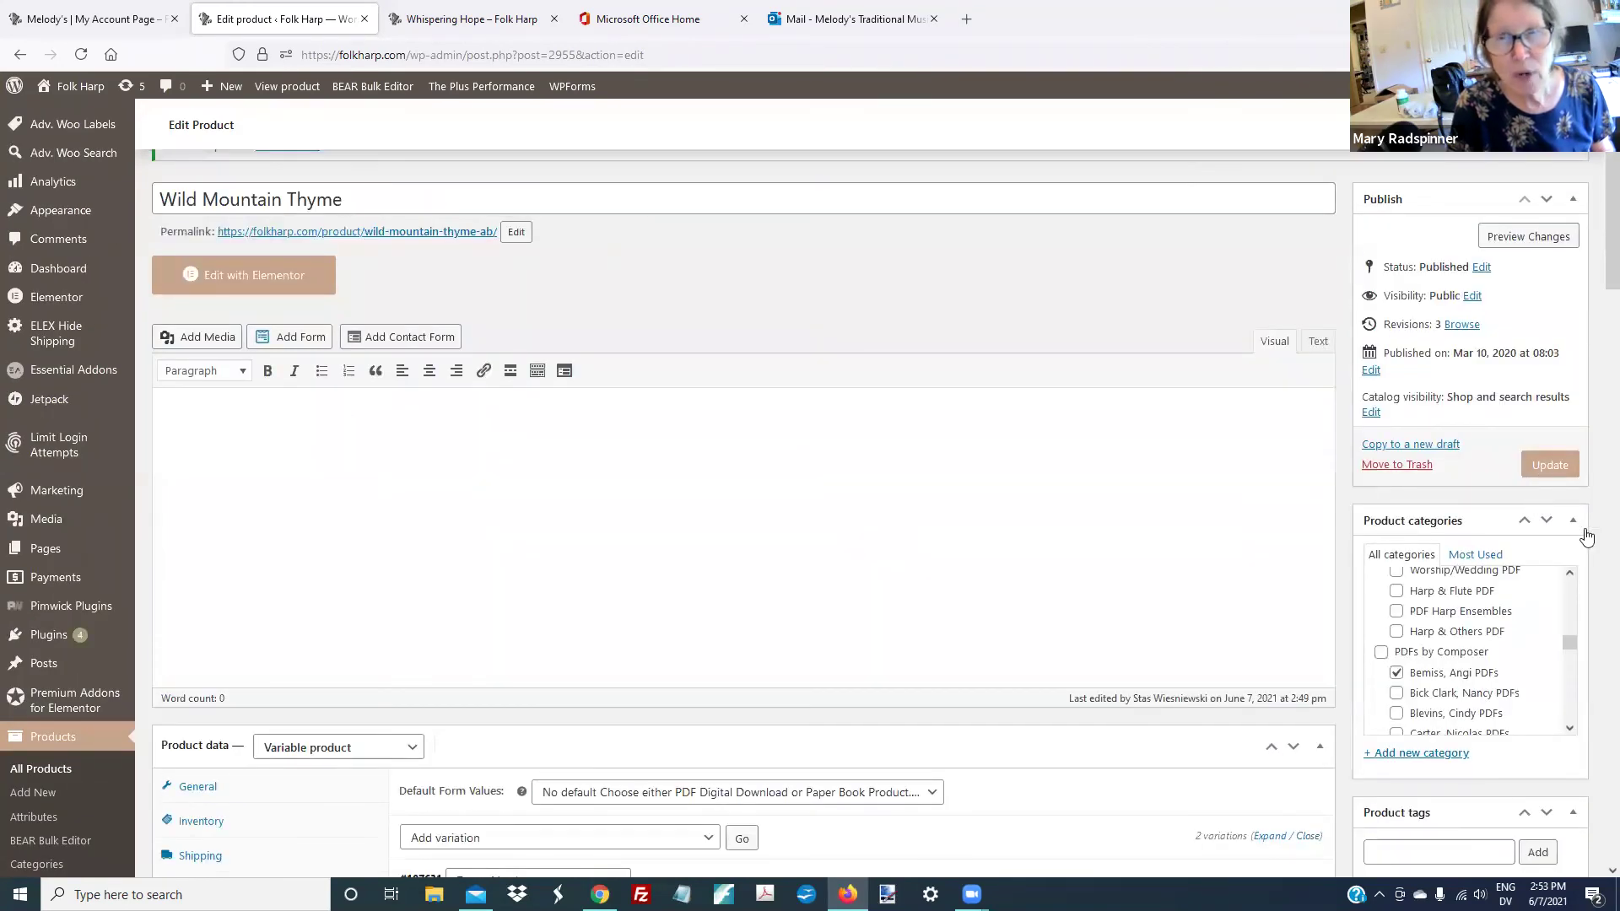
pyautogui.scroll(-18, 1050, 615)
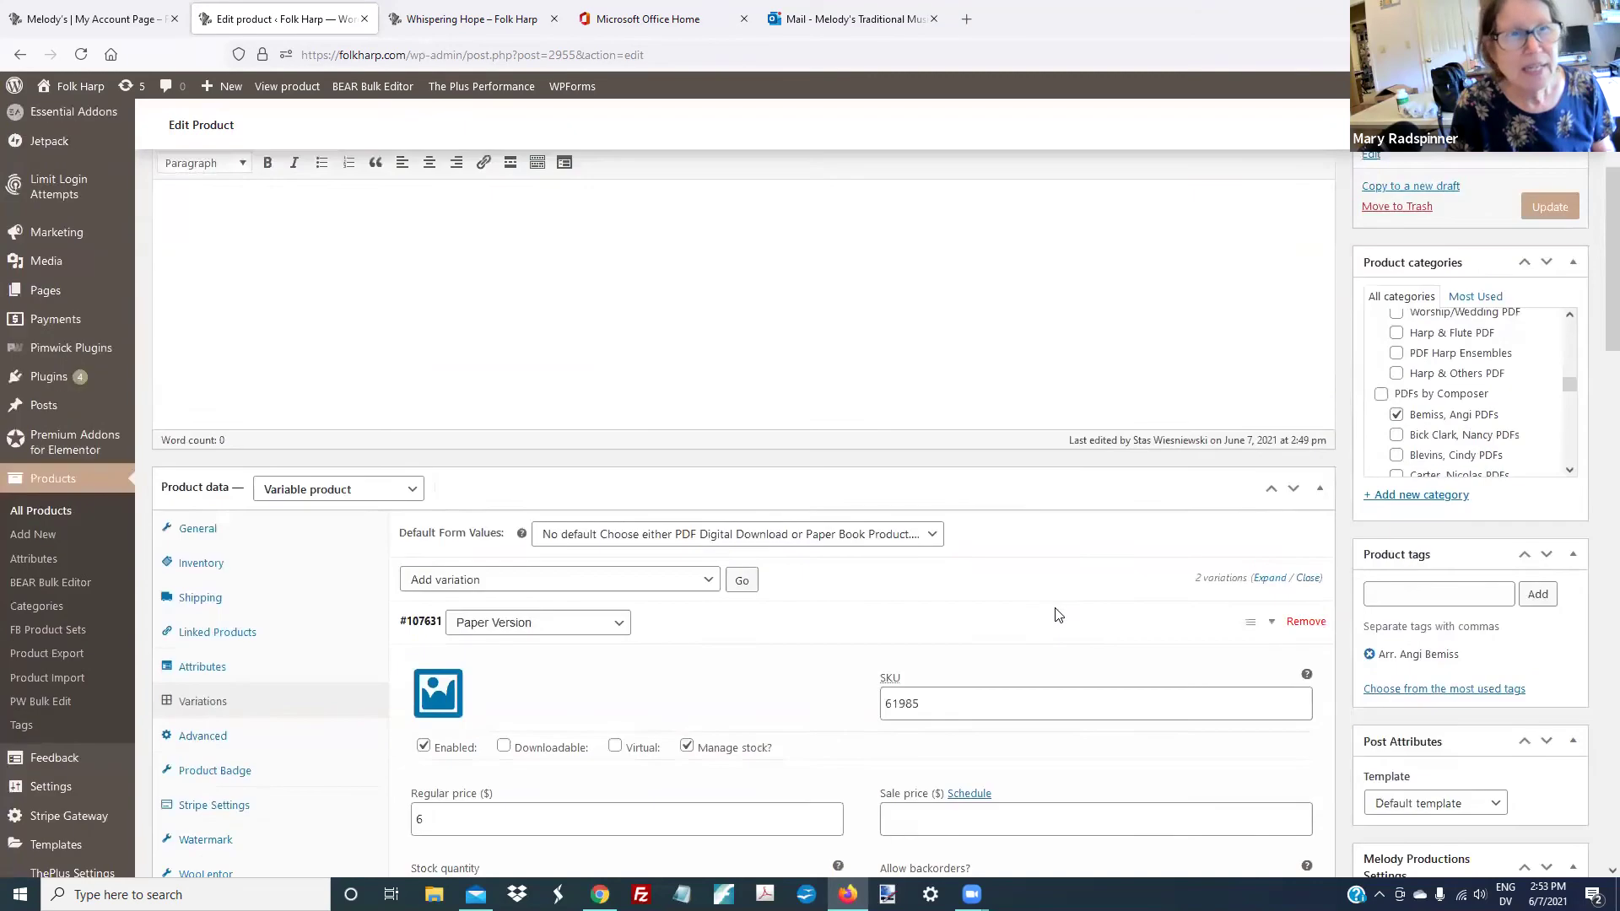
pyautogui.scroll(-8, 1044, 622)
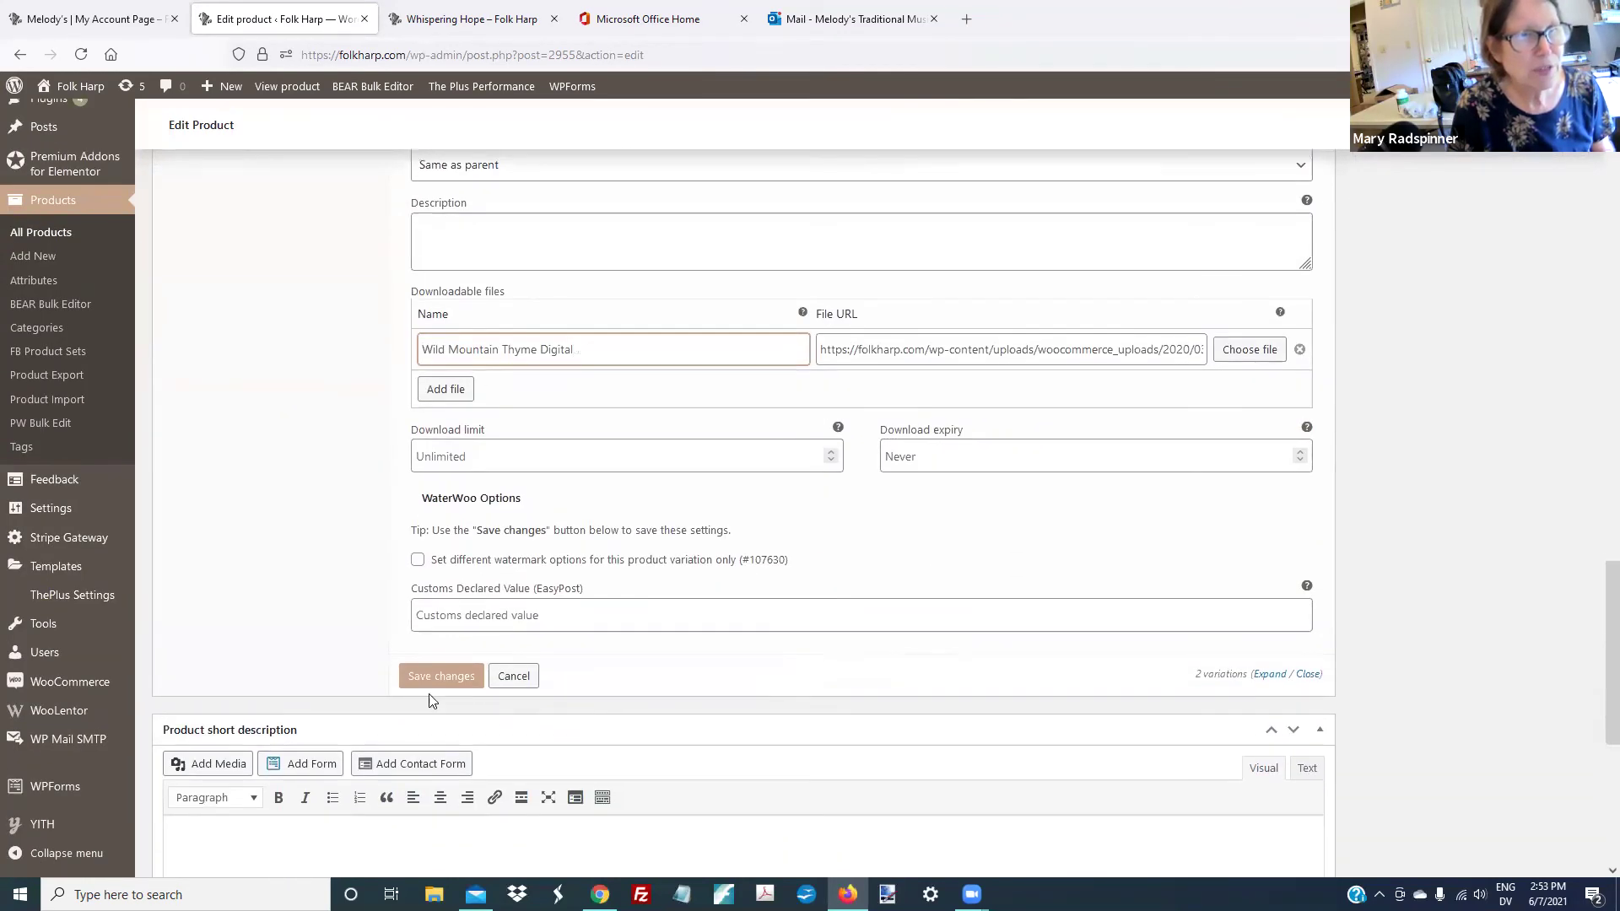
pyautogui.click(427, 675)
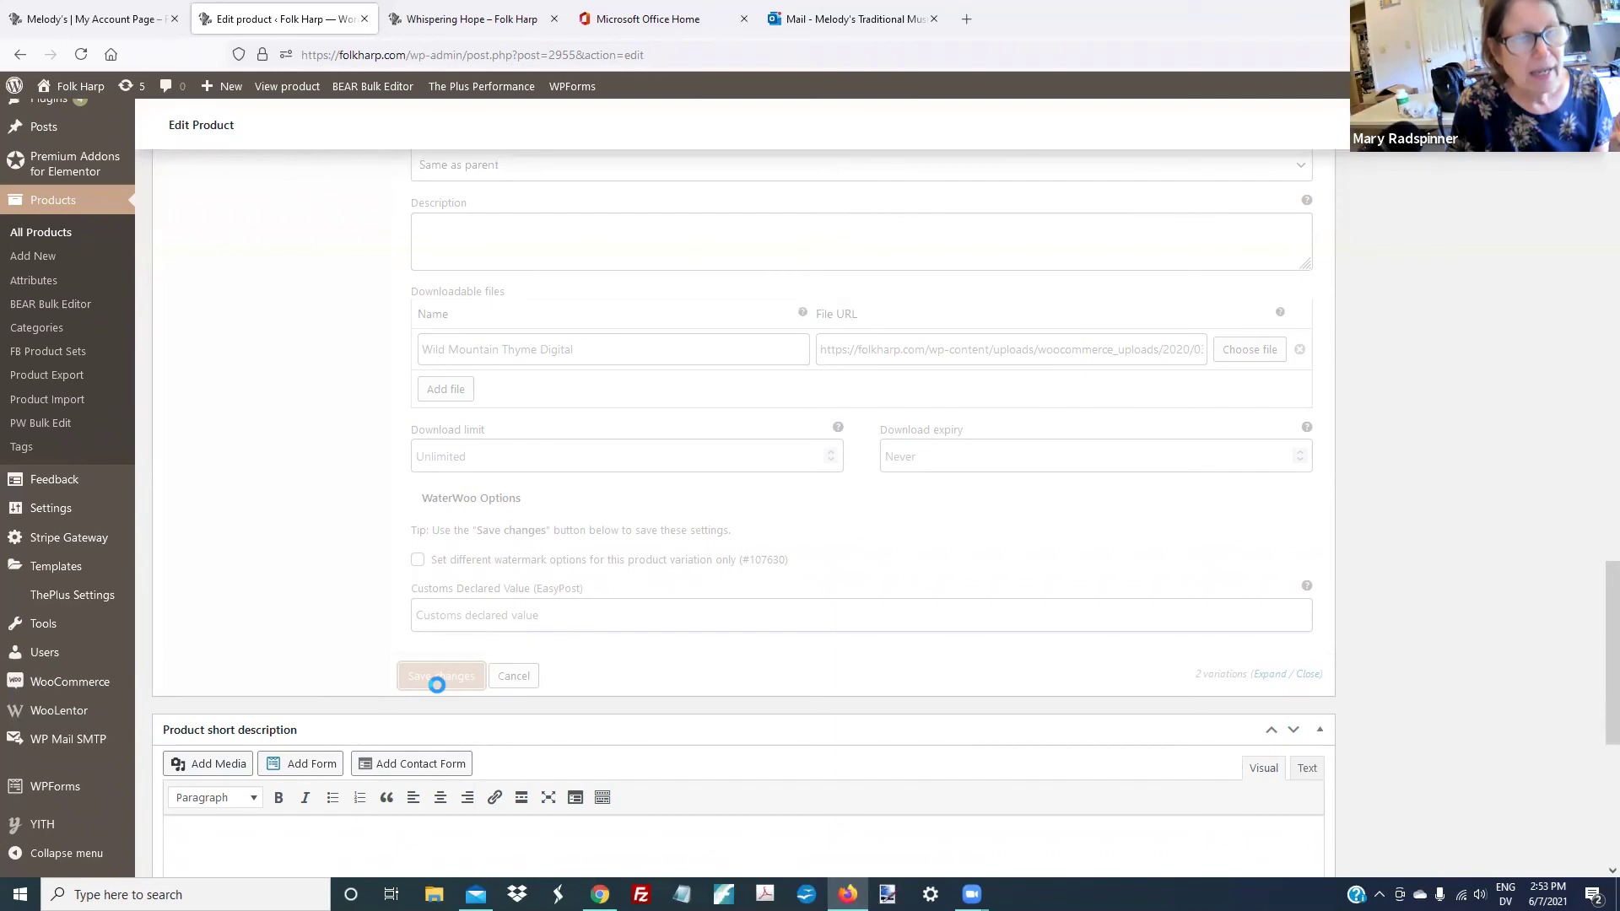
# Update the Wild Mountain Thyme product from the Publish box
pyautogui.scroll(5, 1597, 723)
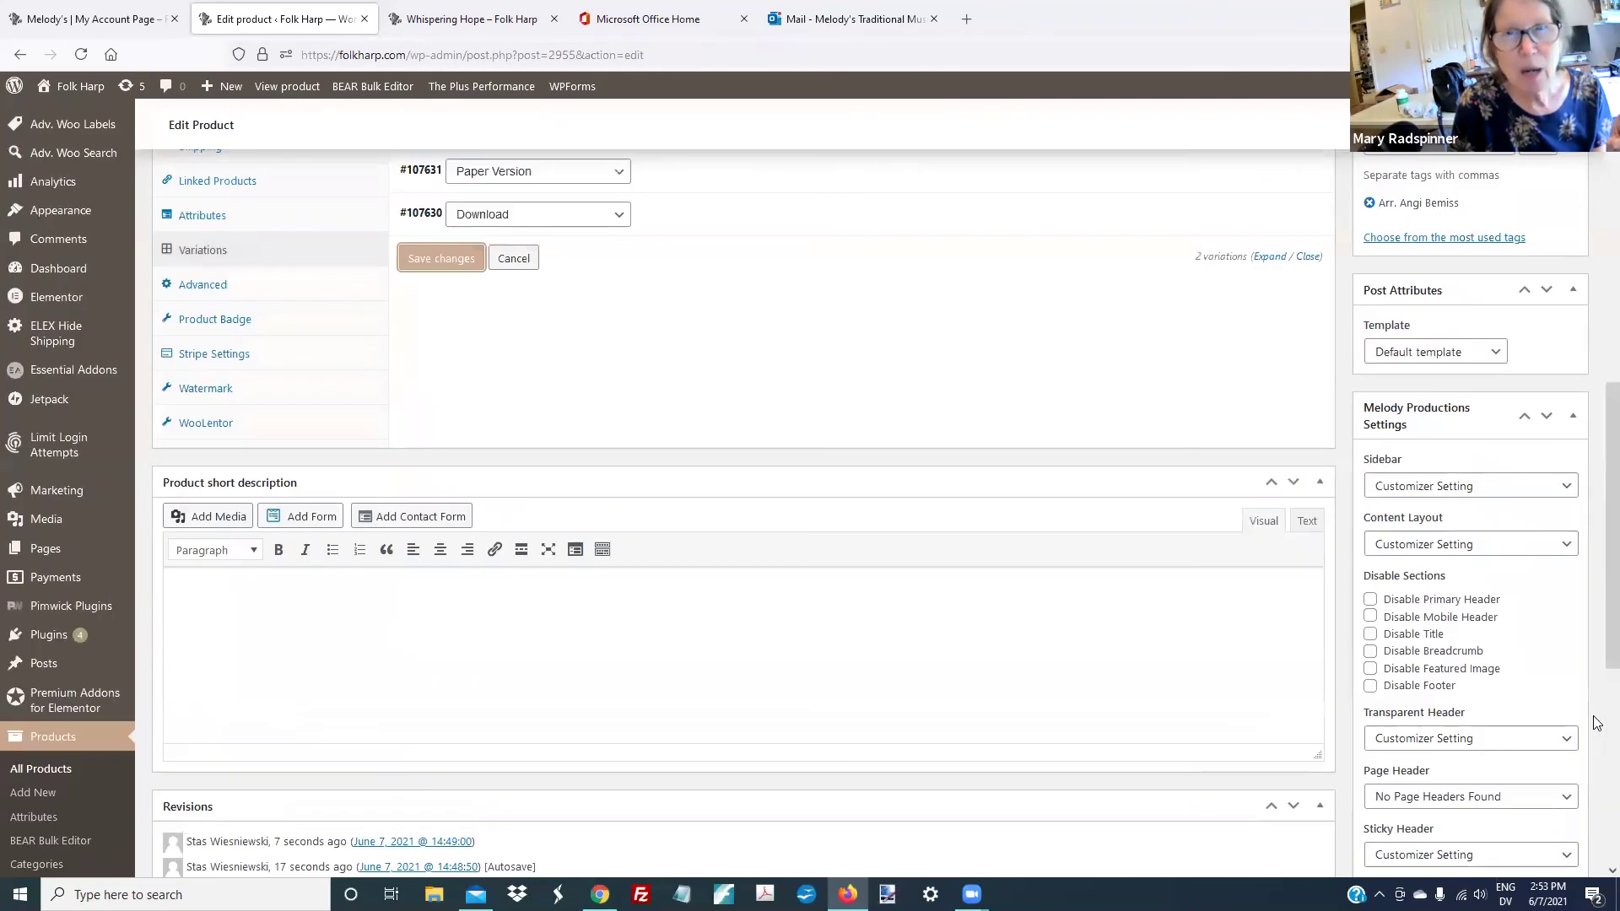
pyautogui.scroll(10, 1597, 723)
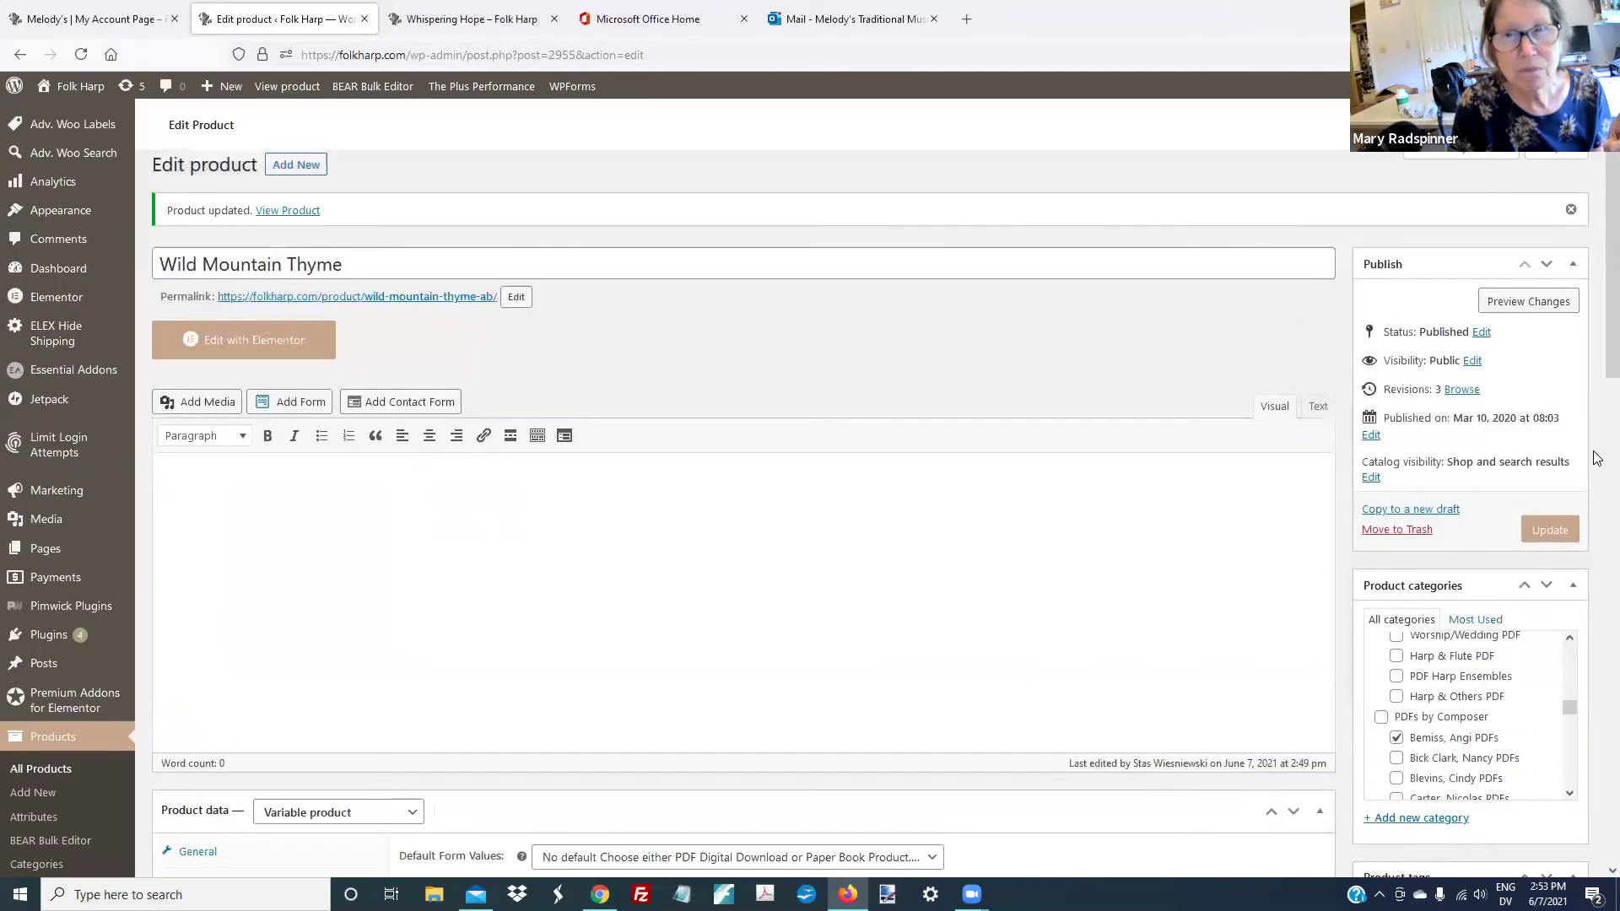
pyautogui.click(1548, 532)
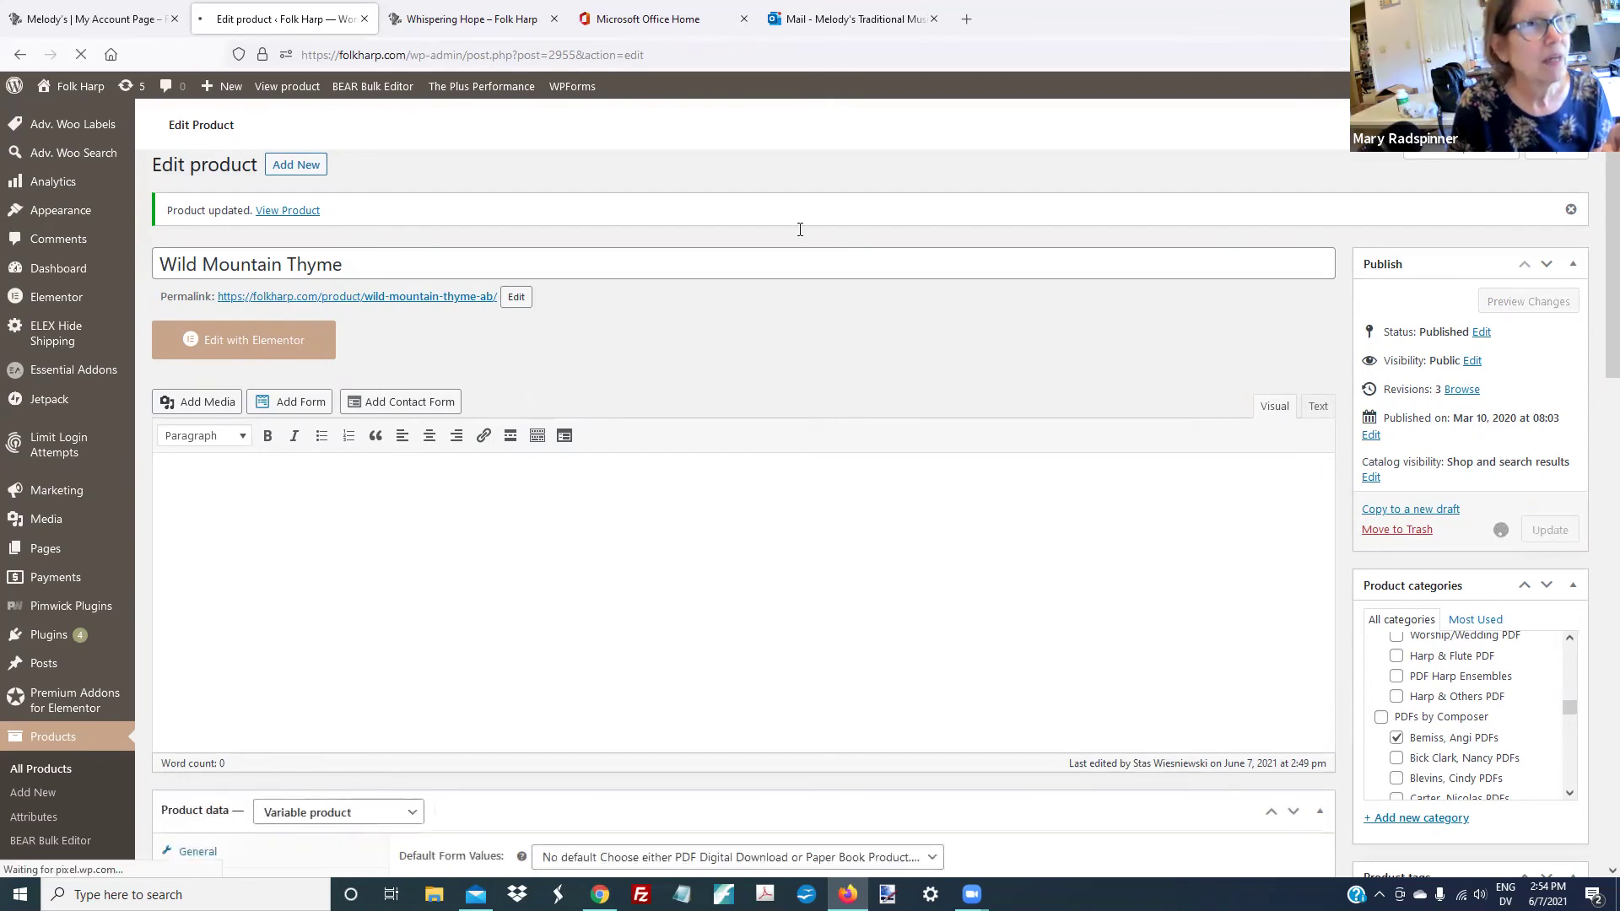
# On the storefront, search 'E877' and open the Wild Mountain Thyme product page
pyautogui.click(518, 21)
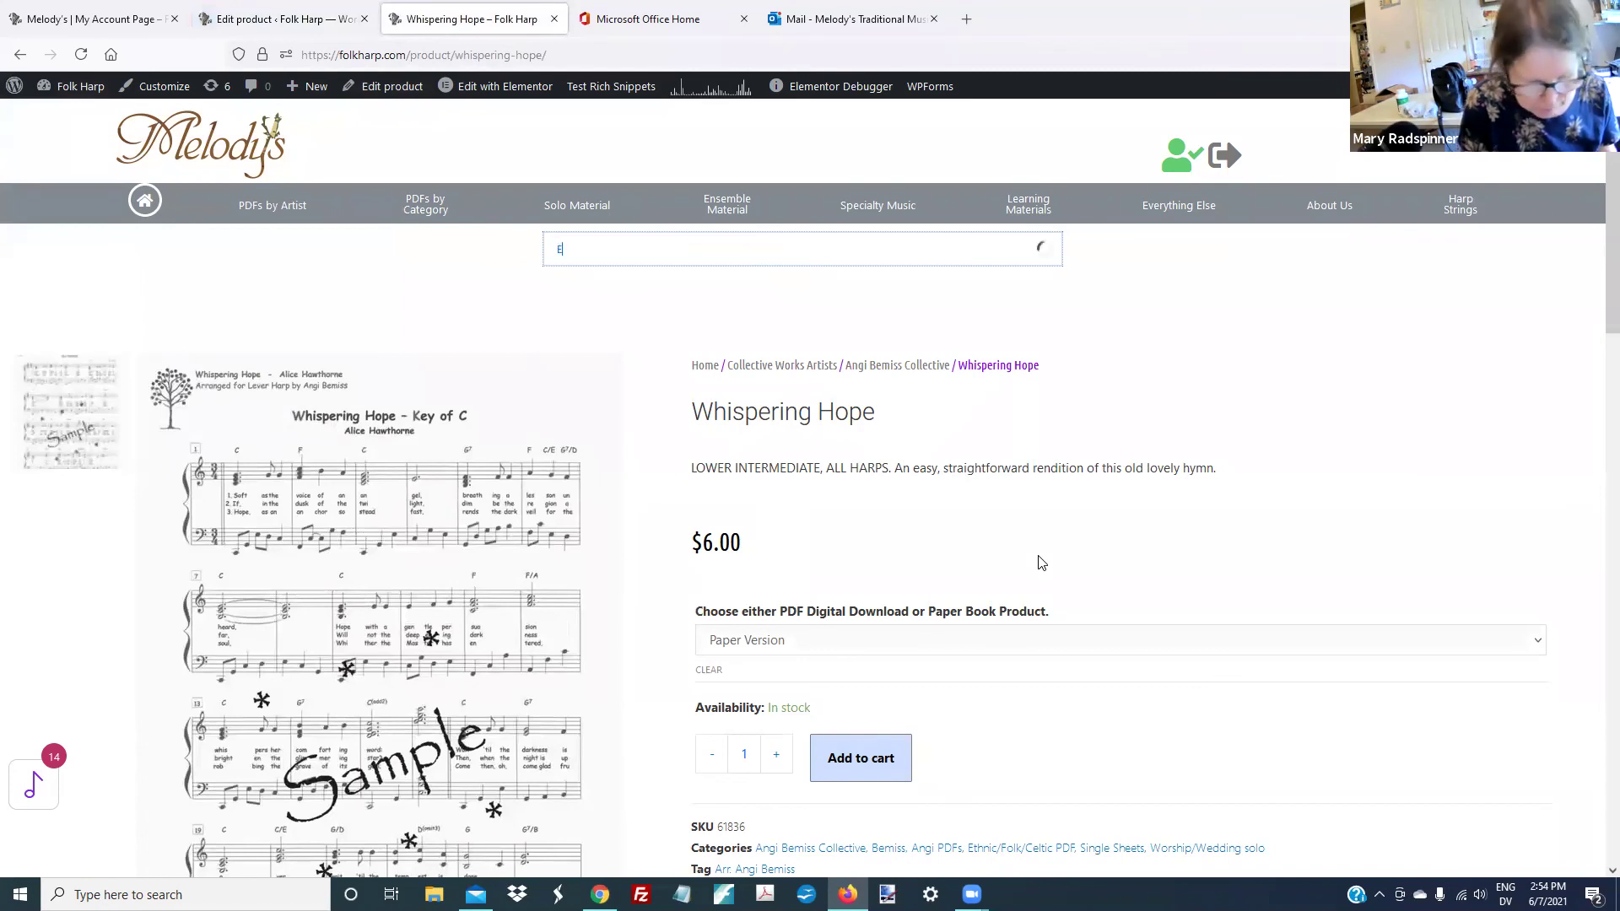
pyautogui.write('E8779')
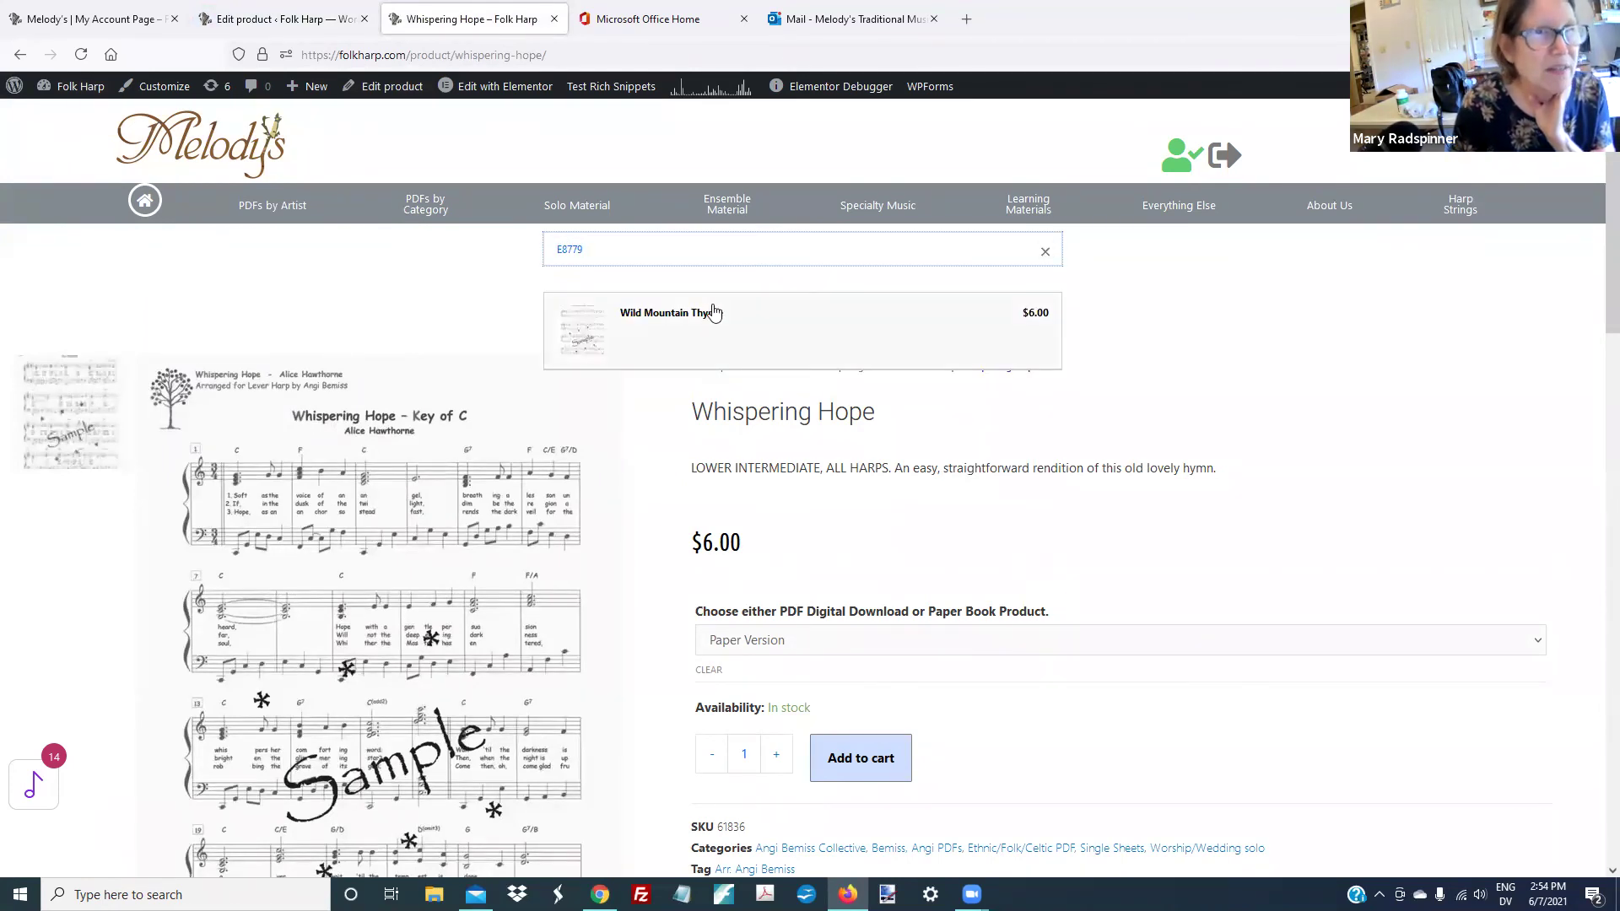
pyautogui.click(711, 317)
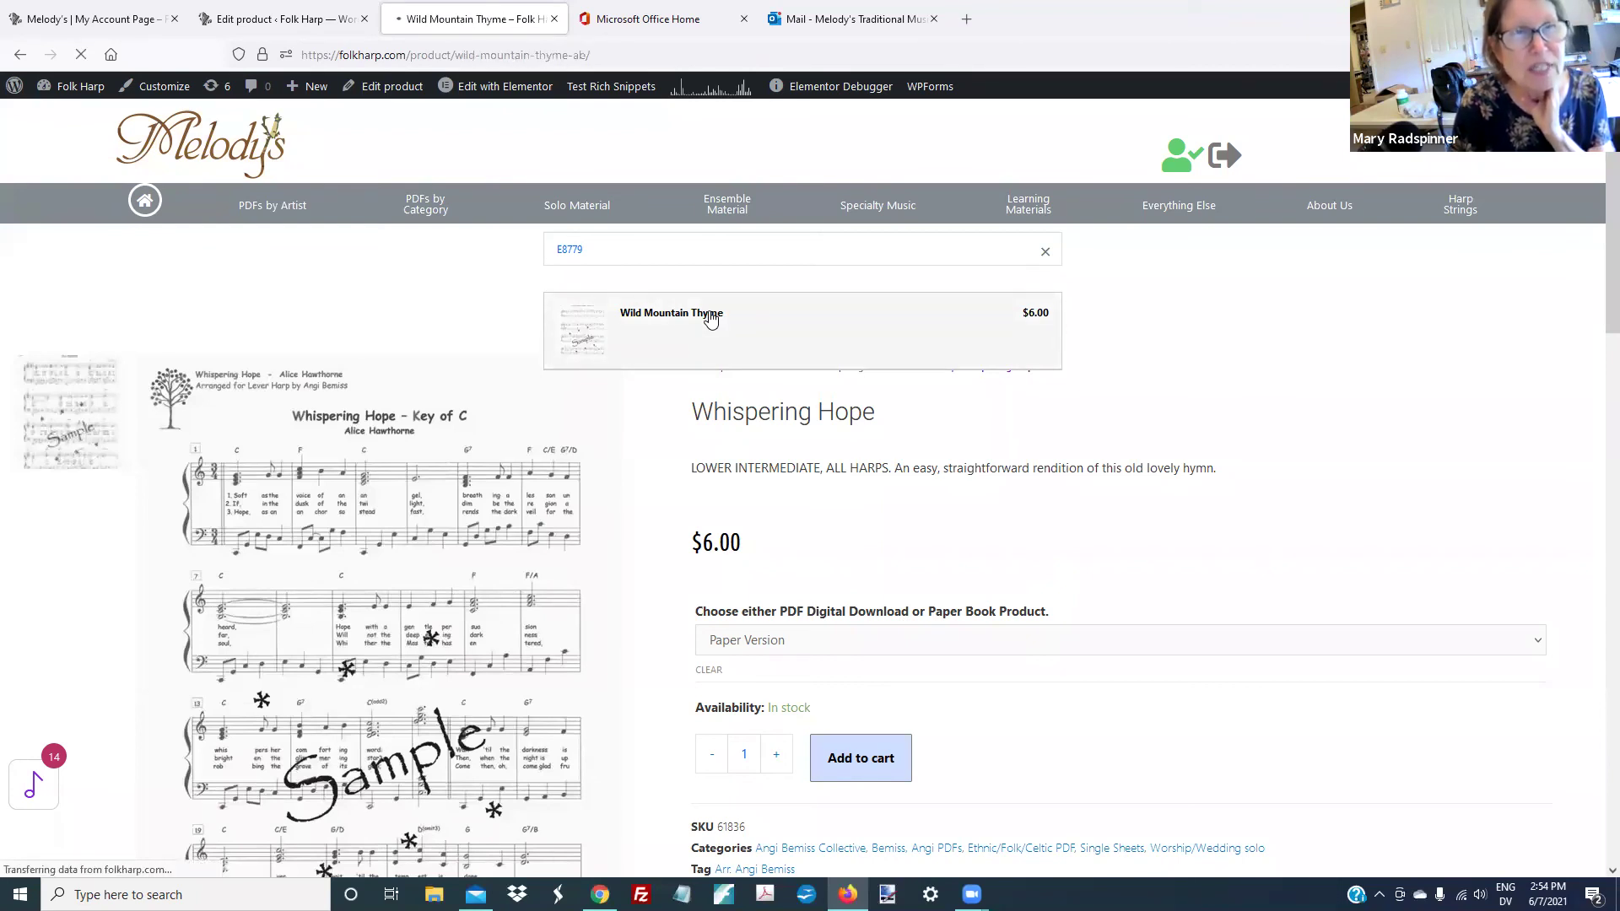
pyautogui.scroll(-2, 936, 443)
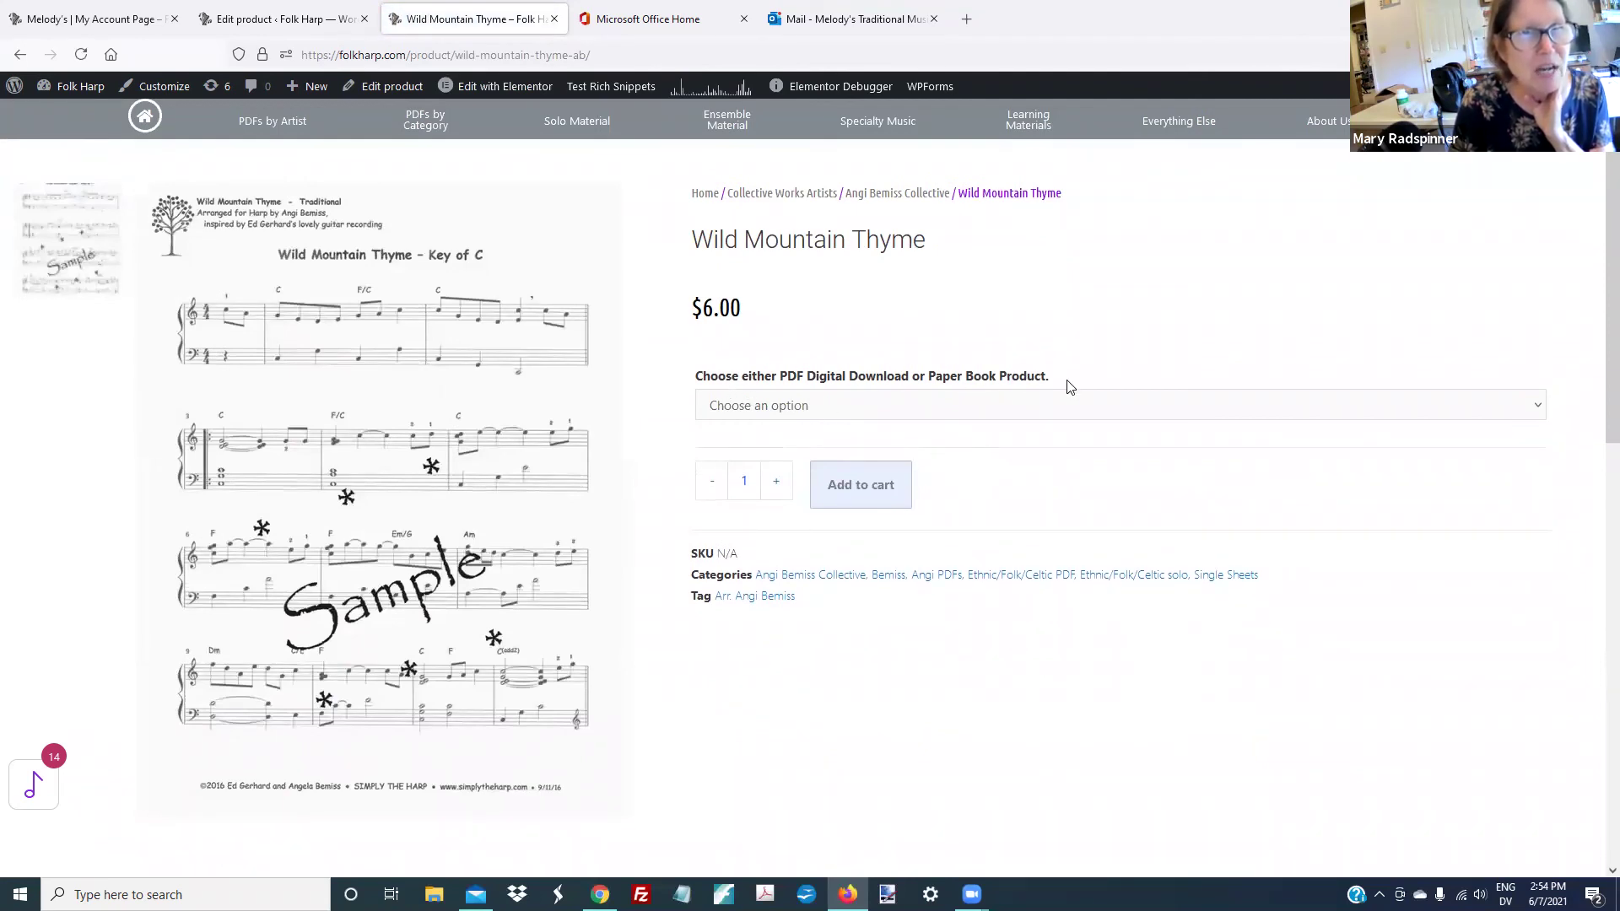
# Select the Download option, then the Paper Version option, to confirm both variations work
pyautogui.click(788, 405)
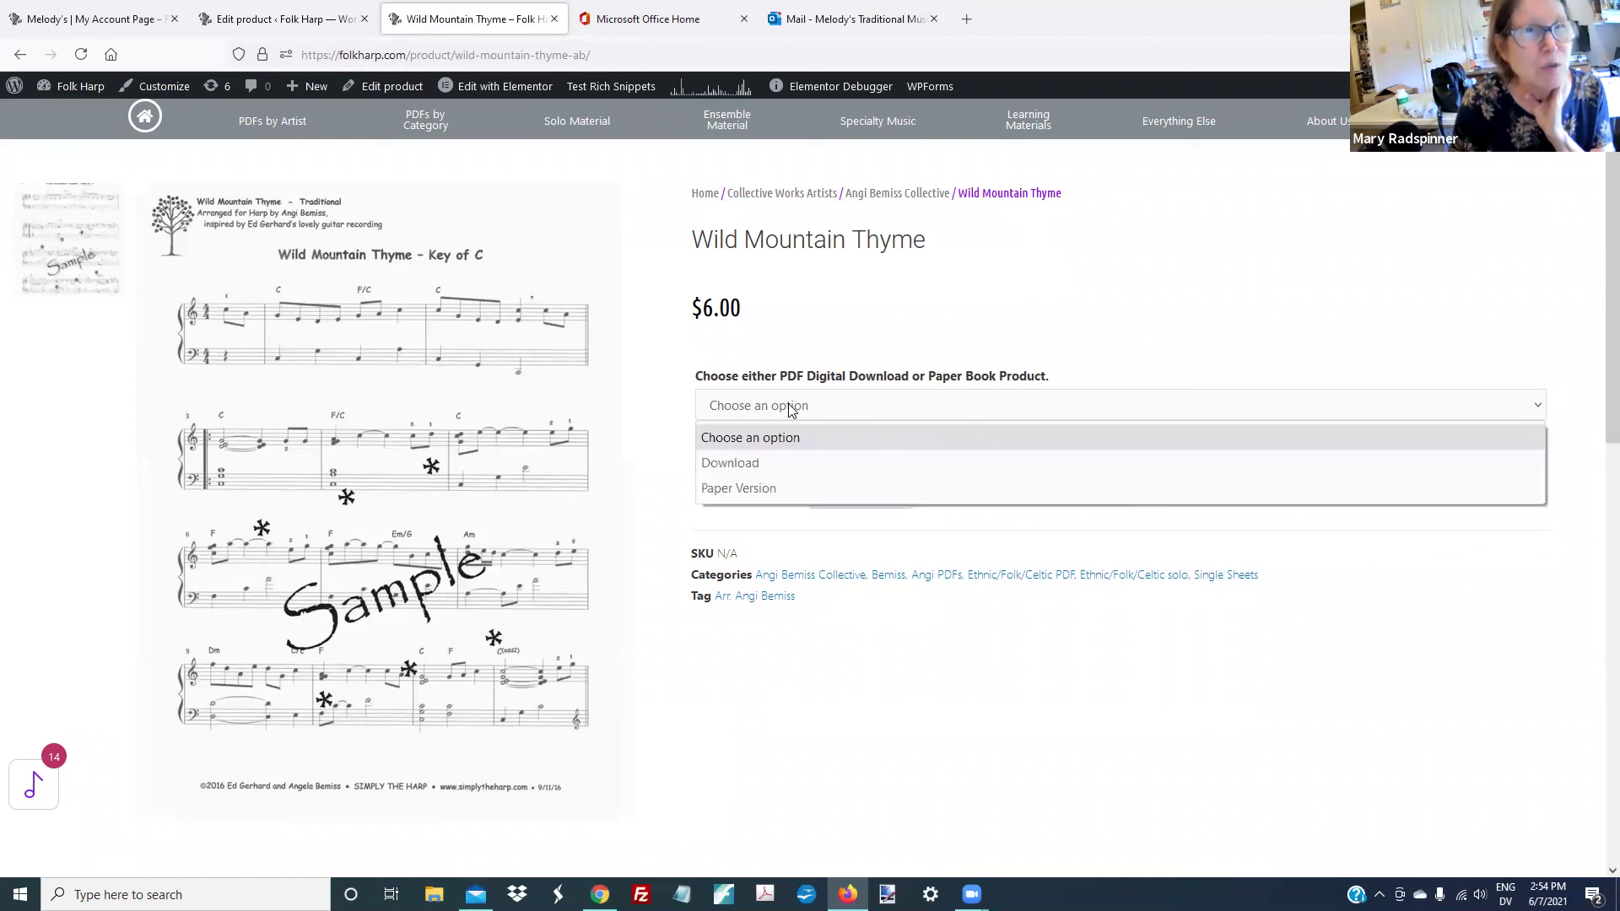
pyautogui.press('Escape')
pyautogui.click(757, 464)
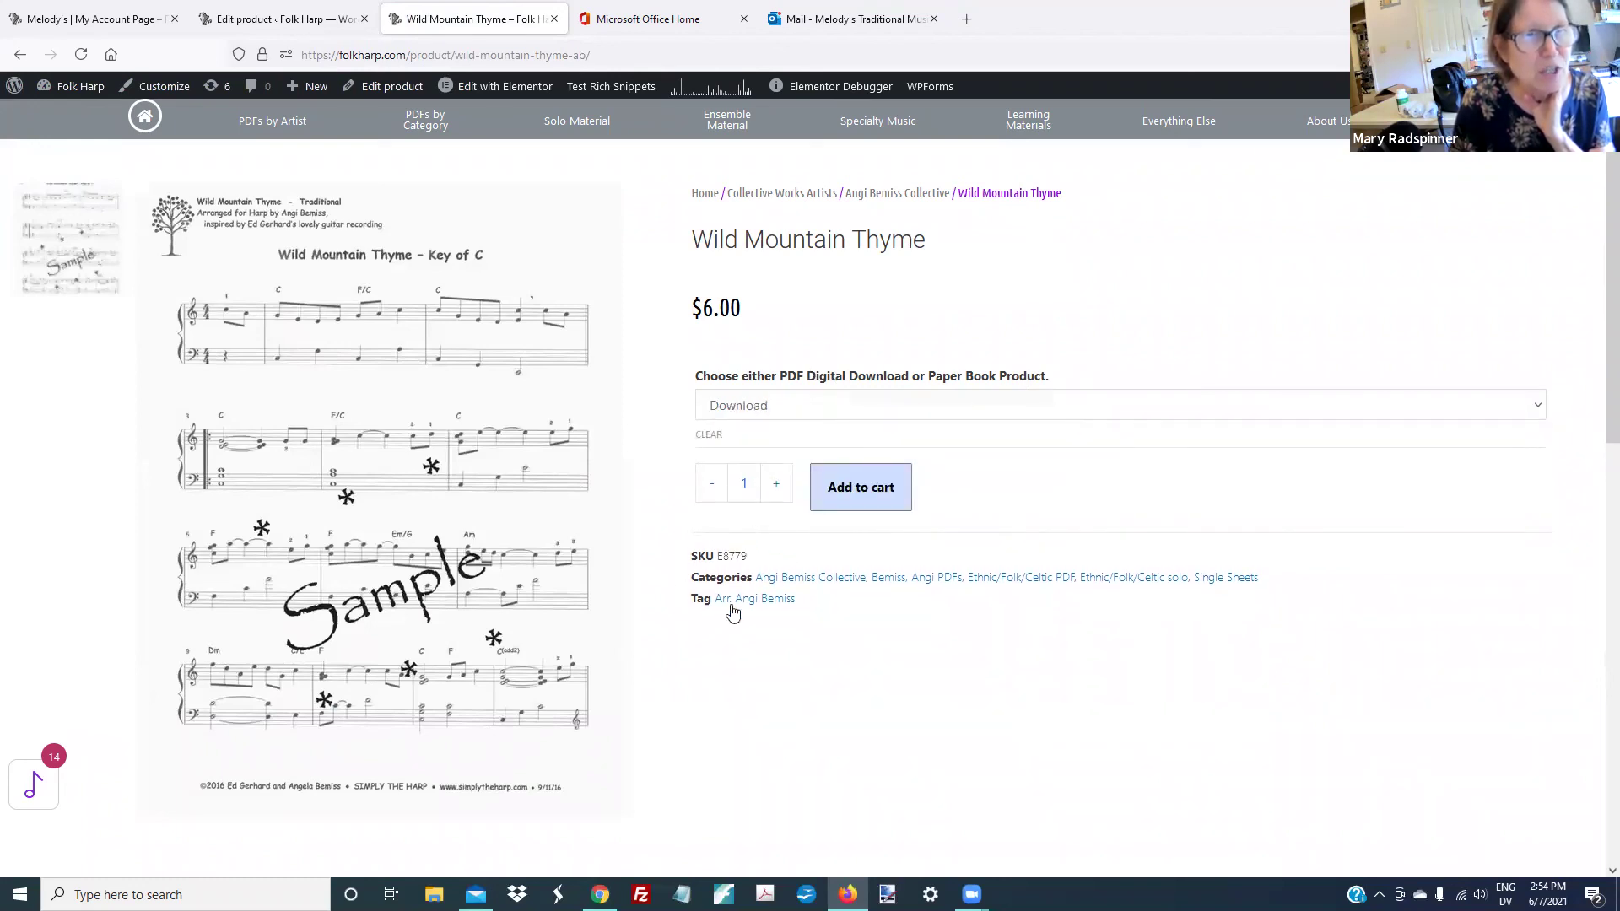
pyautogui.click(750, 410)
pyautogui.click(739, 493)
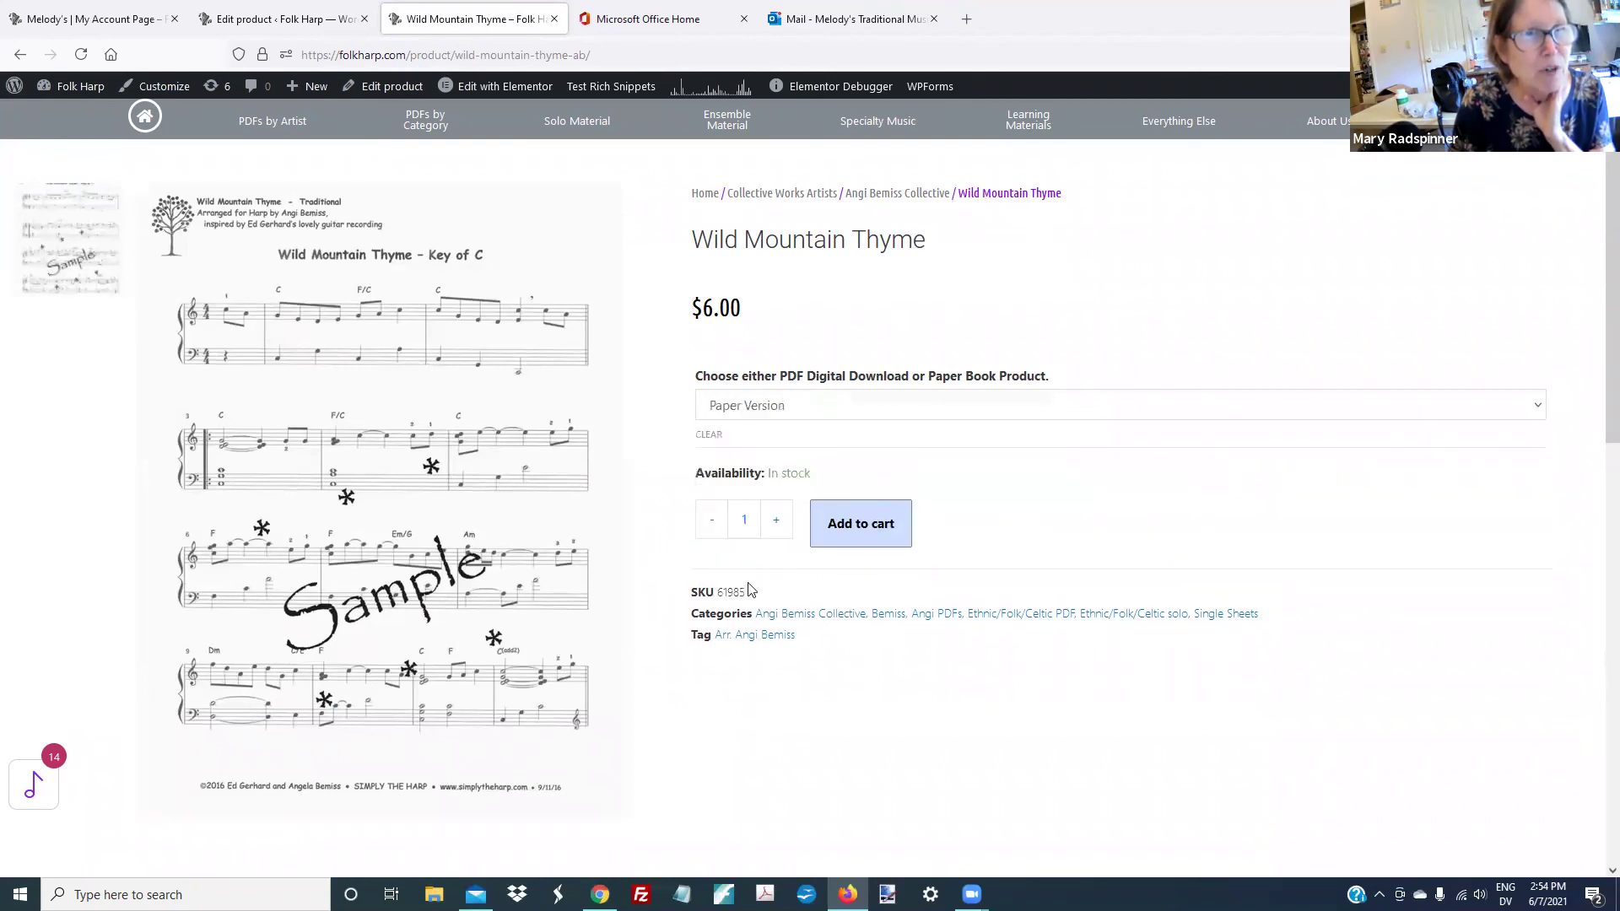